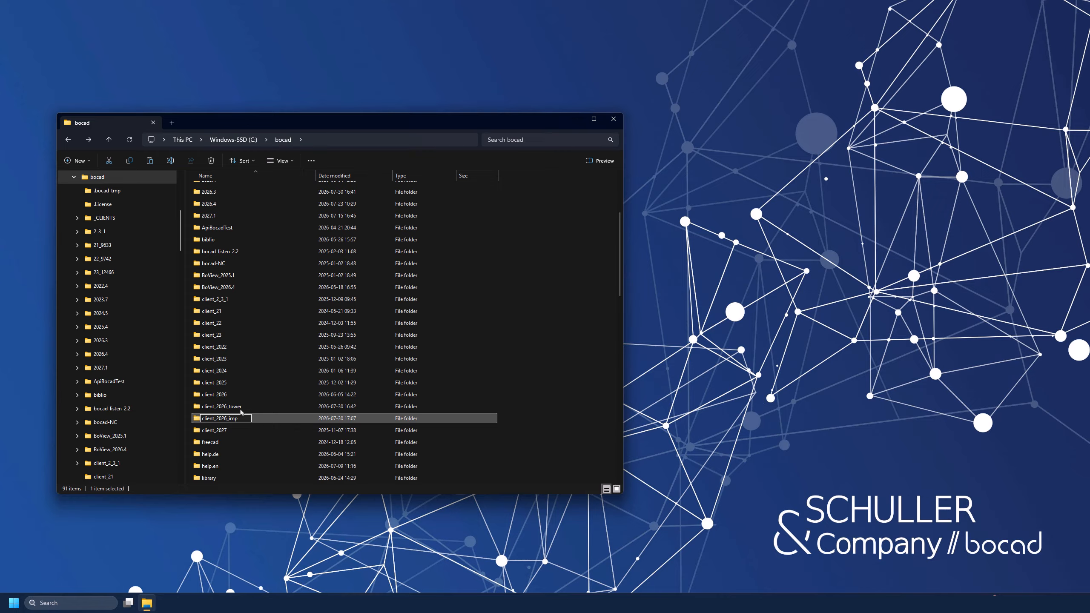
Step: Finish naming the new client folder client_2026_imp and rename the client_2026_tower folder to client_2026_met
{"action": "key", "text": "Return"}
{"action": "left_click", "coordinate": [230, 420]}
{"action": "left_click", "coordinate": [231, 419]}
{"action": "double_click", "coordinate": [253, 420]}
{"action": "type", "text": "me"}
{"action": "key", "text": "Return"}
{"action": "left_click", "coordinate": [243, 420]}
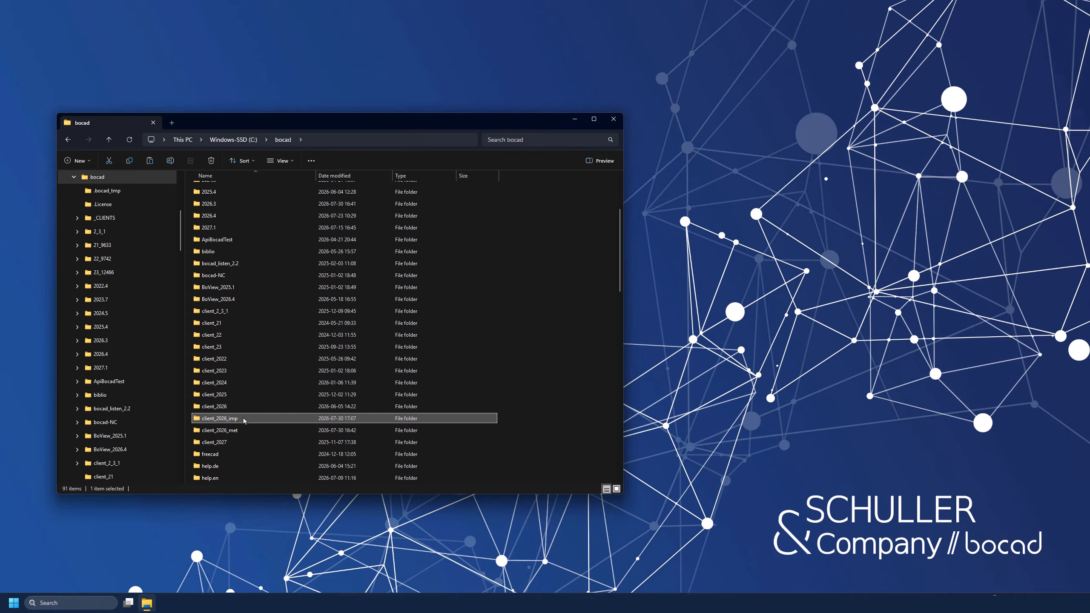
Step: Open Bocad Admin and run the activate action for the release, client data and projects folder
{"action": "left_click", "coordinate": [229, 420]}
{"action": "left_click", "coordinate": [564, 299]}
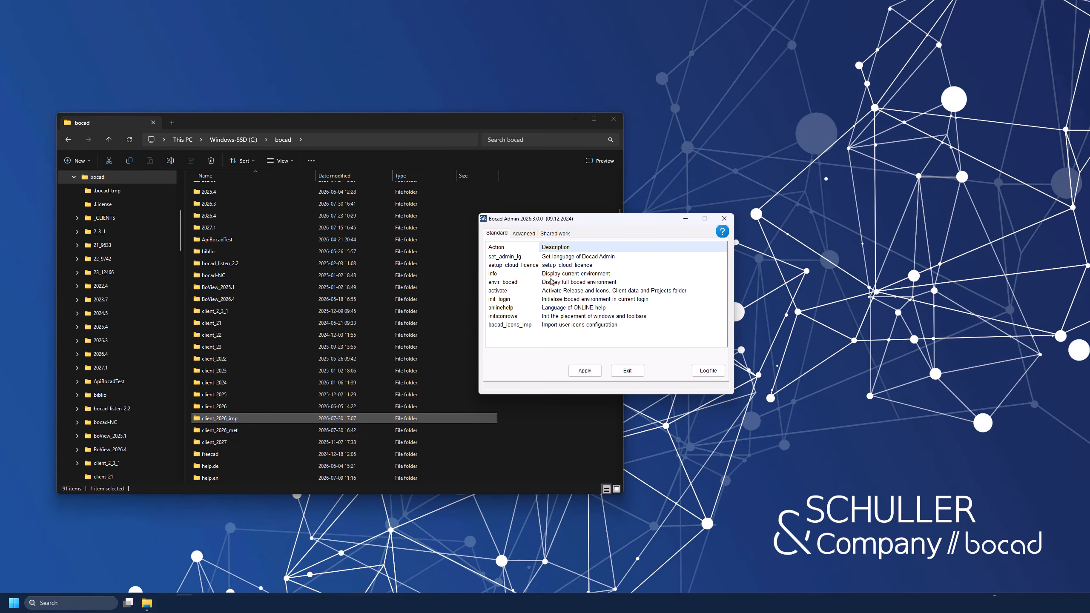
{"action": "left_click", "coordinate": [551, 292]}
{"action": "left_click", "coordinate": [586, 369]}
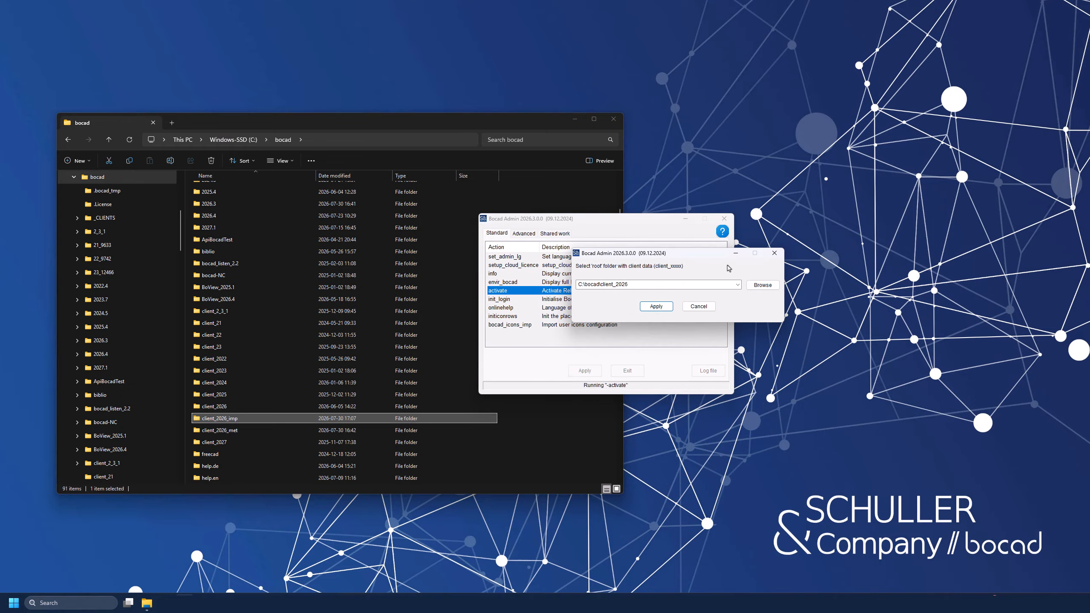
Step: Choose the client_2026_imp folder inside bocad as the client data root and apply it
{"action": "left_click", "coordinate": [762, 285]}
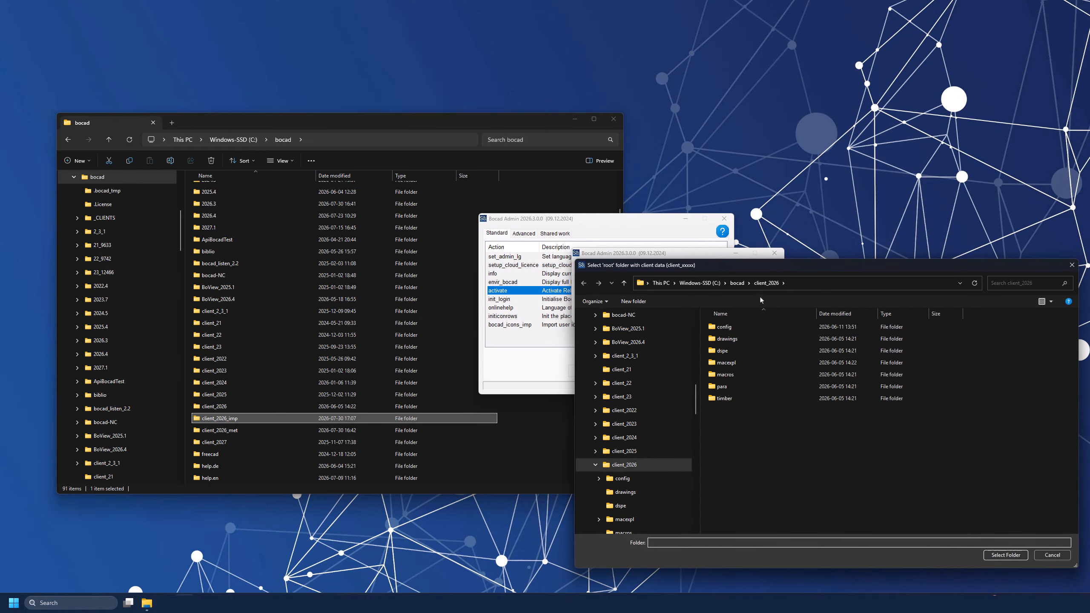
{"action": "left_click", "coordinate": [737, 283]}
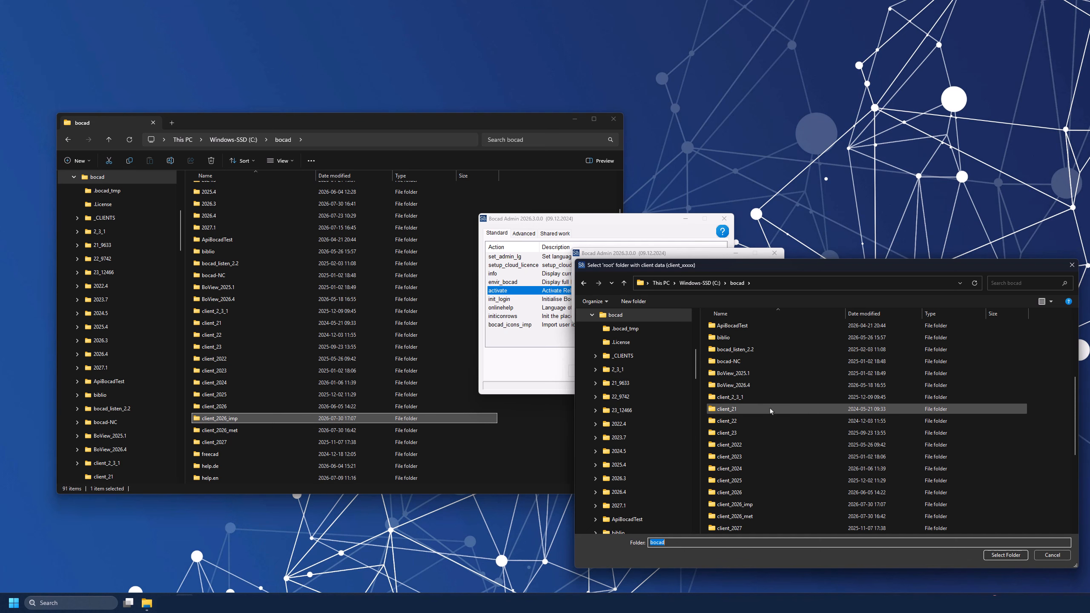
{"action": "scroll", "coordinate": [766, 410], "scroll_direction": "down", "scroll_amount": 8}
{"action": "left_click", "coordinate": [755, 386]}
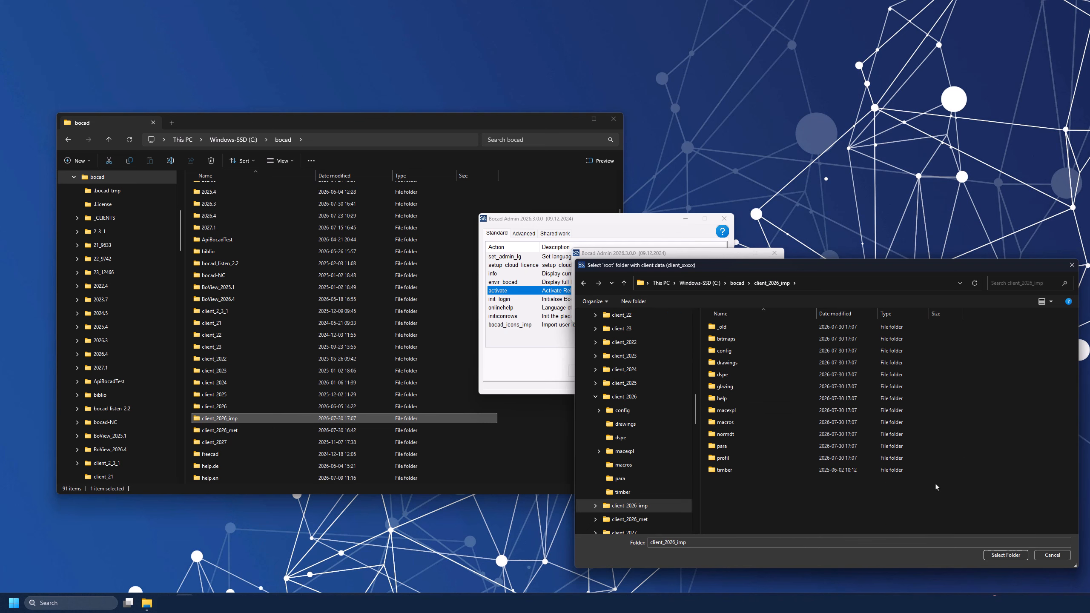
{"action": "left_click", "coordinate": [1006, 555]}
{"action": "left_click", "coordinate": [656, 307]}
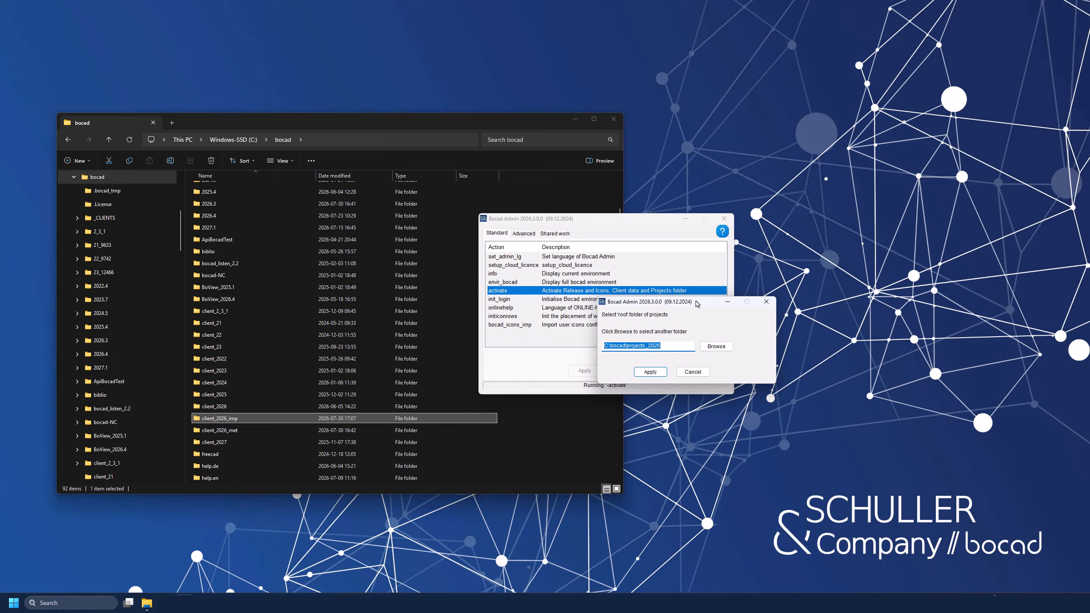
Step: Set the projects root folder to C:\bocad\projects_2026i and apply the complete folder selection
{"action": "left_click", "coordinate": [672, 345]}
{"action": "left_click", "coordinate": [650, 372]}
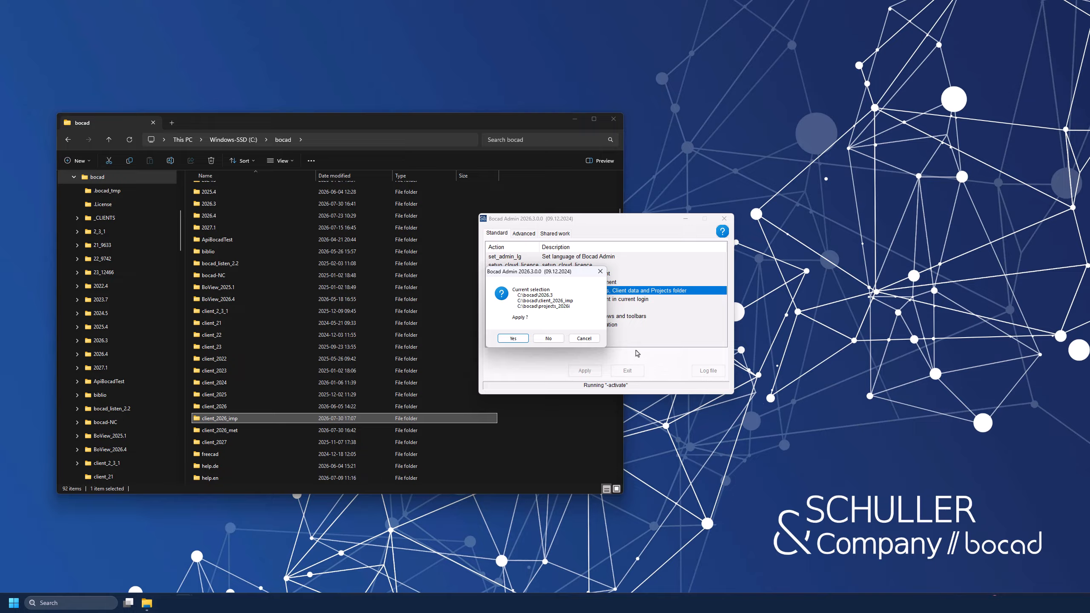
{"action": "left_click", "coordinate": [520, 340]}
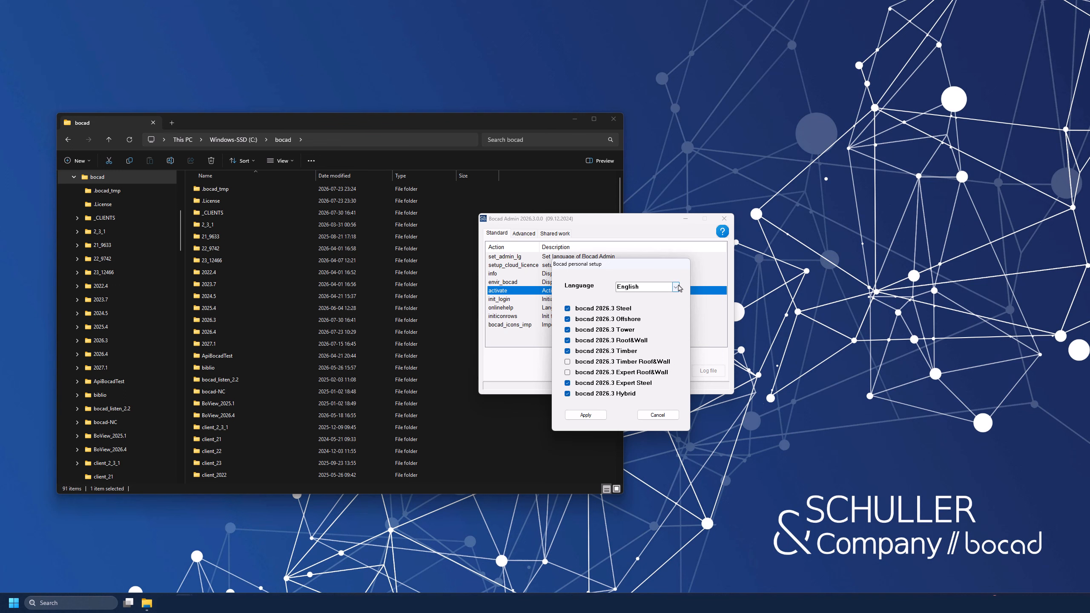
Step: Choose the setup language, deselect all modules except bocad 2026.3 Tower and apply the personal setup
{"action": "left_click", "coordinate": [676, 287]}
{"action": "left_click", "coordinate": [668, 316]}
{"action": "left_click", "coordinate": [624, 311]}
{"action": "left_click", "coordinate": [623, 320]}
{"action": "left_click", "coordinate": [616, 341]}
{"action": "left_click", "coordinate": [603, 353]}
{"action": "left_click", "coordinate": [595, 385]}
{"action": "left_click", "coordinate": [591, 395]}
{"action": "left_click", "coordinate": [602, 415]}
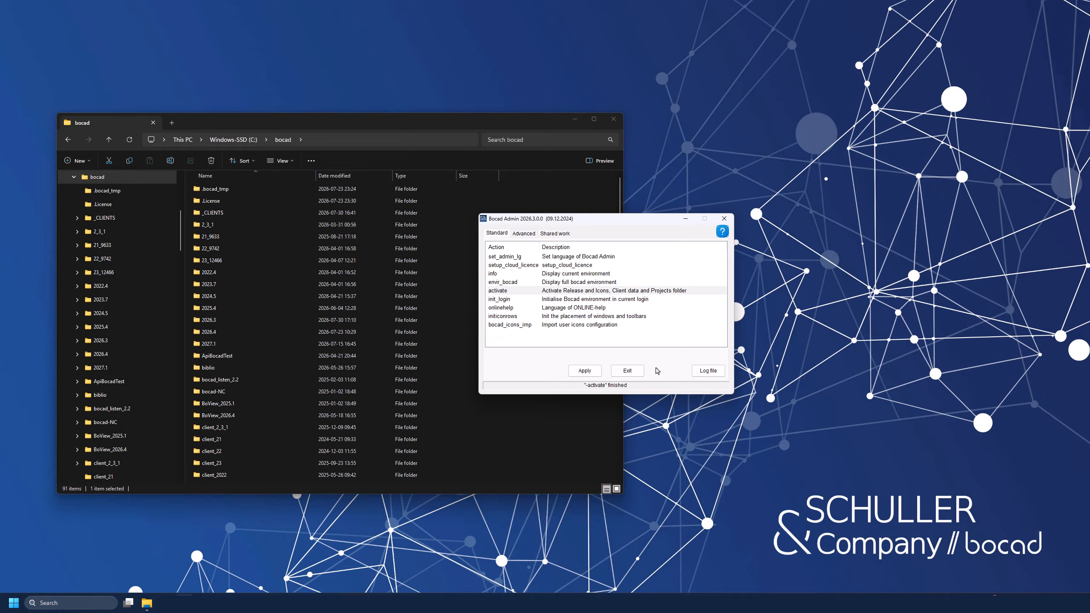
Step: Exit Bocad Admin, minimize the file explorer and start Bocad Tower 2026.3, accepting its copyright notice
{"action": "left_click", "coordinate": [630, 371]}
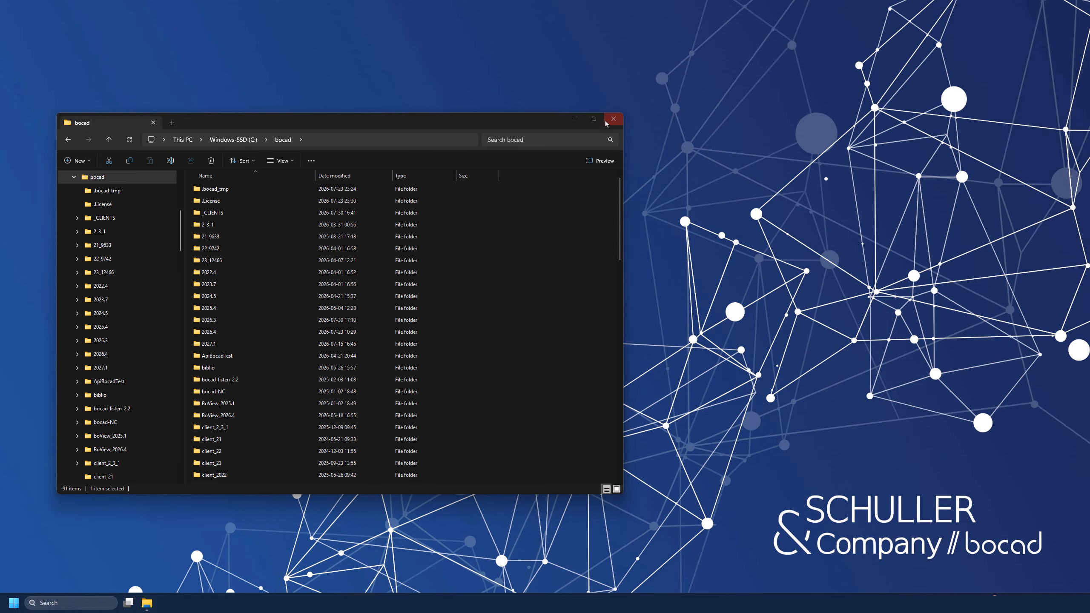
{"action": "left_click", "coordinate": [574, 119]}
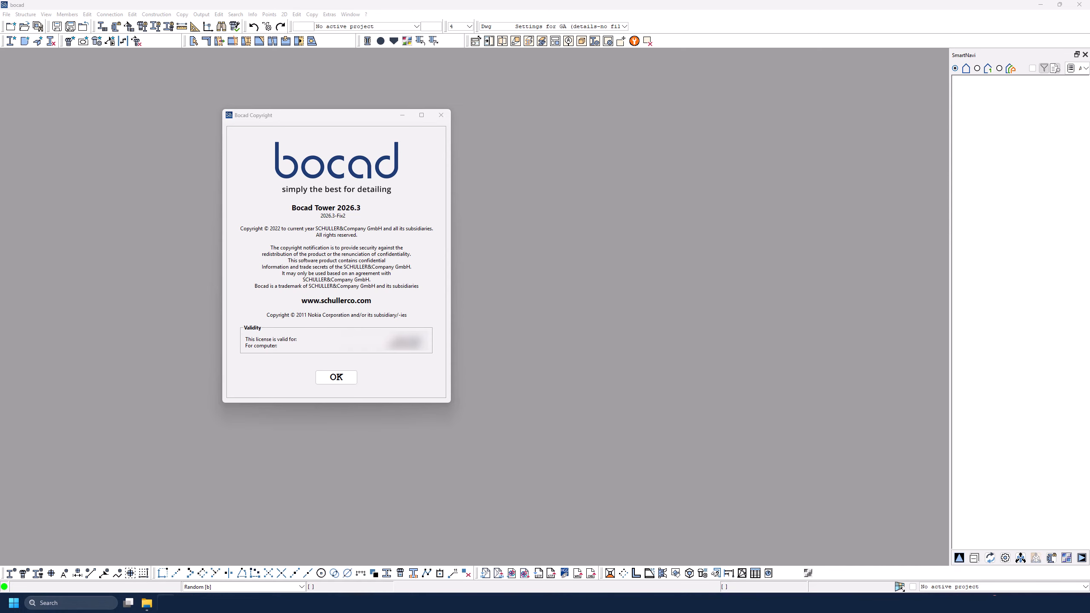
{"action": "left_click", "coordinate": [335, 377]}
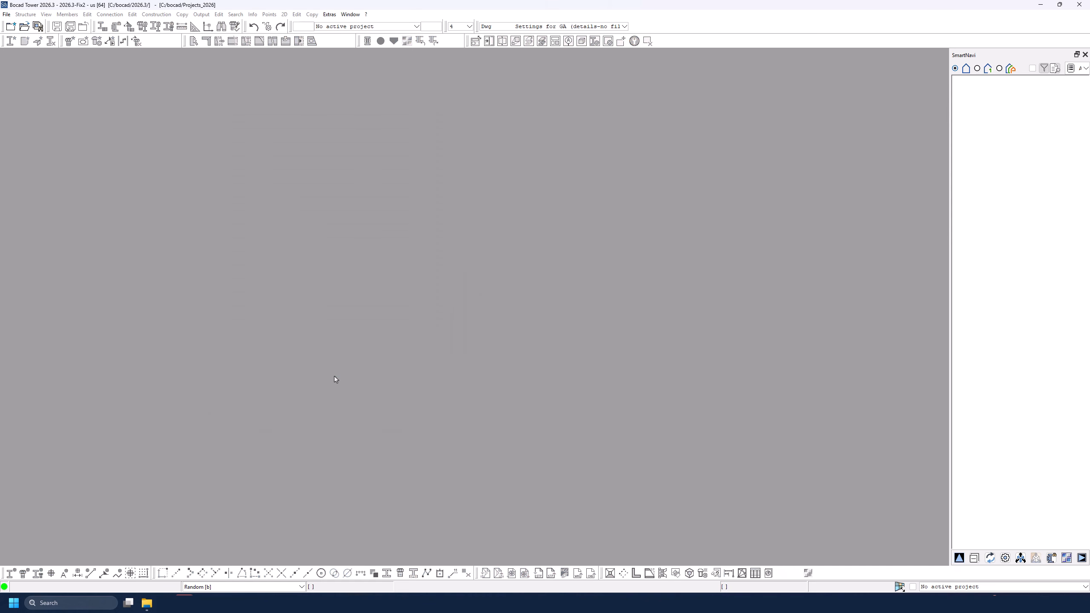
{"action": "left_click", "coordinate": [11, 26]}
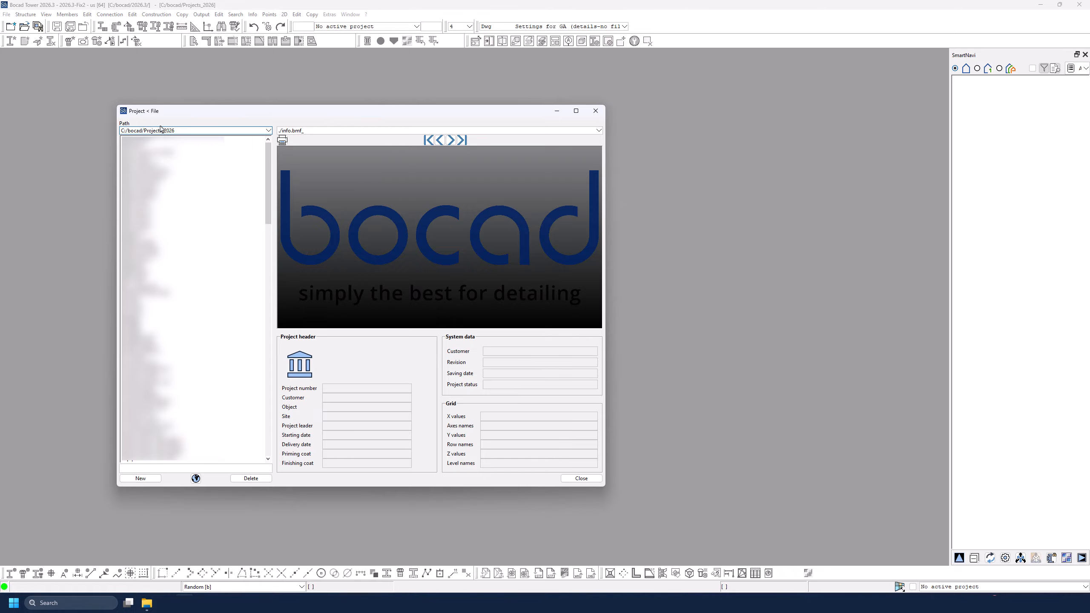
{"action": "left_click", "coordinate": [122, 111]}
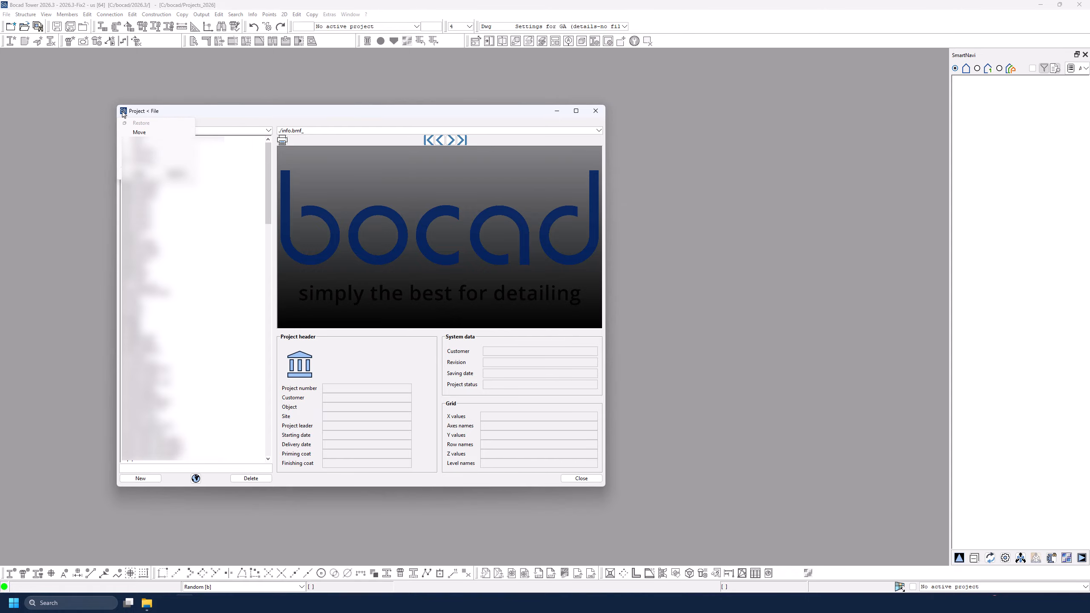
{"action": "left_click", "coordinate": [141, 173]}
Step: Set the projects directory to C:/bocad/Projects_2026i in the project management settings
{"action": "left_click", "coordinate": [7, 14]}
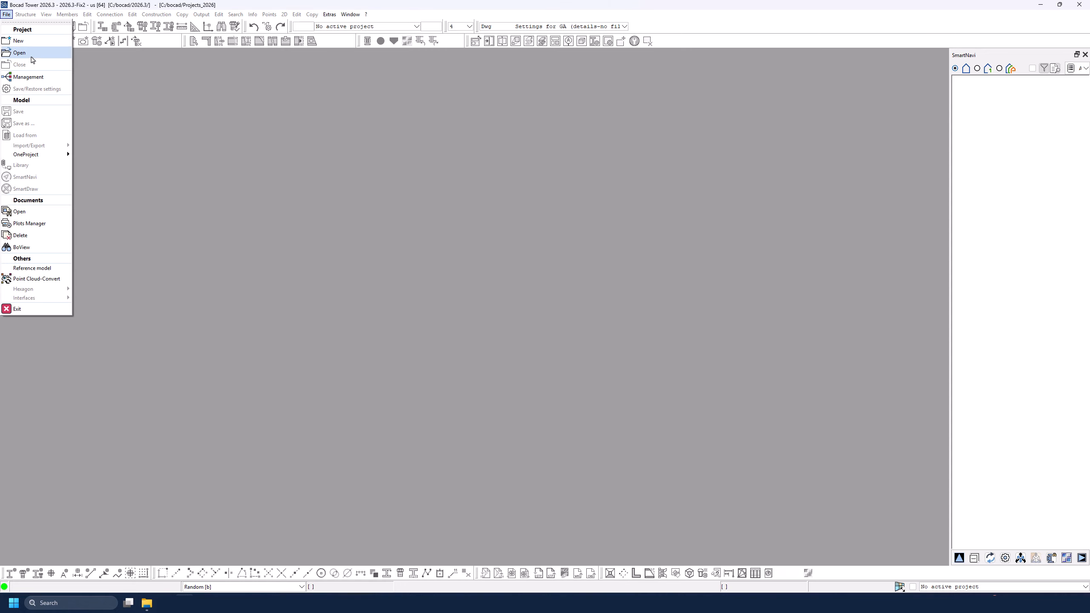
{"action": "left_click", "coordinate": [40, 78]}
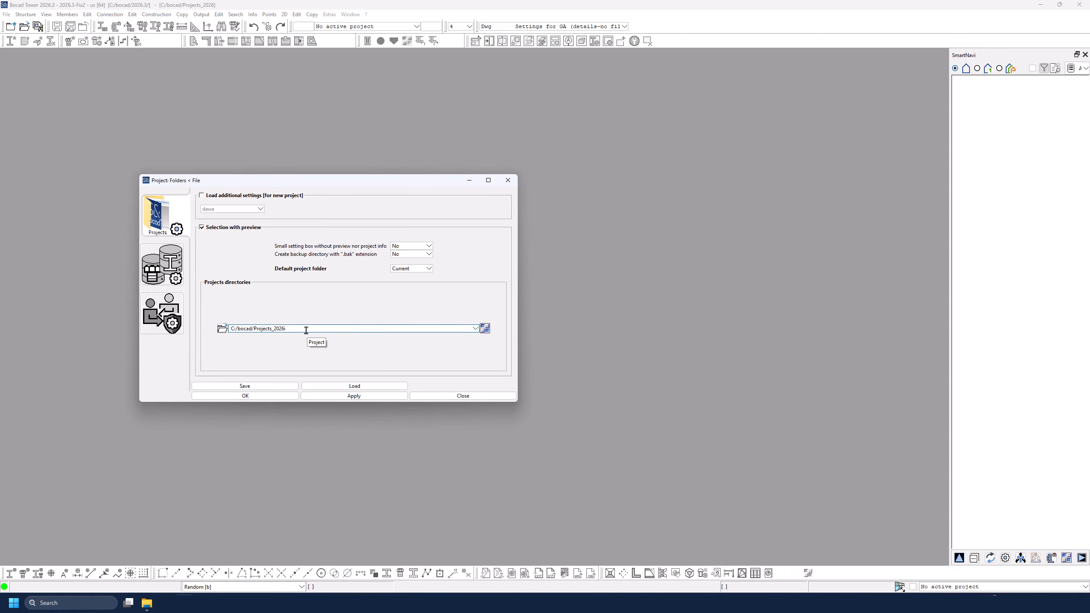
{"action": "left_click", "coordinate": [281, 395]}
Step: Start a new project and name it test_imp1
{"action": "left_click", "coordinate": [11, 27]}
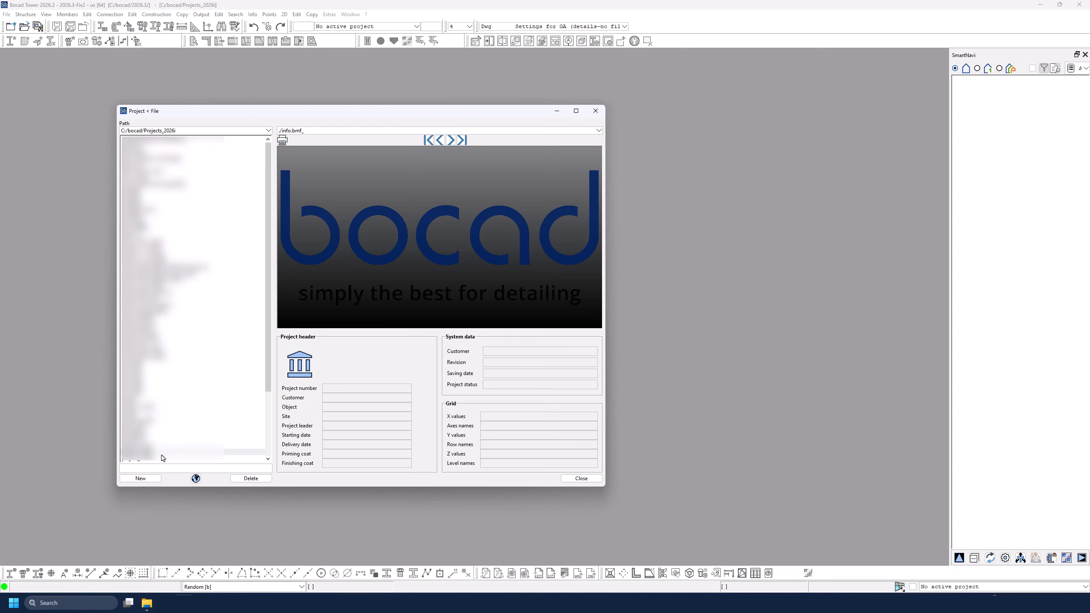
{"action": "left_click", "coordinate": [157, 468]}
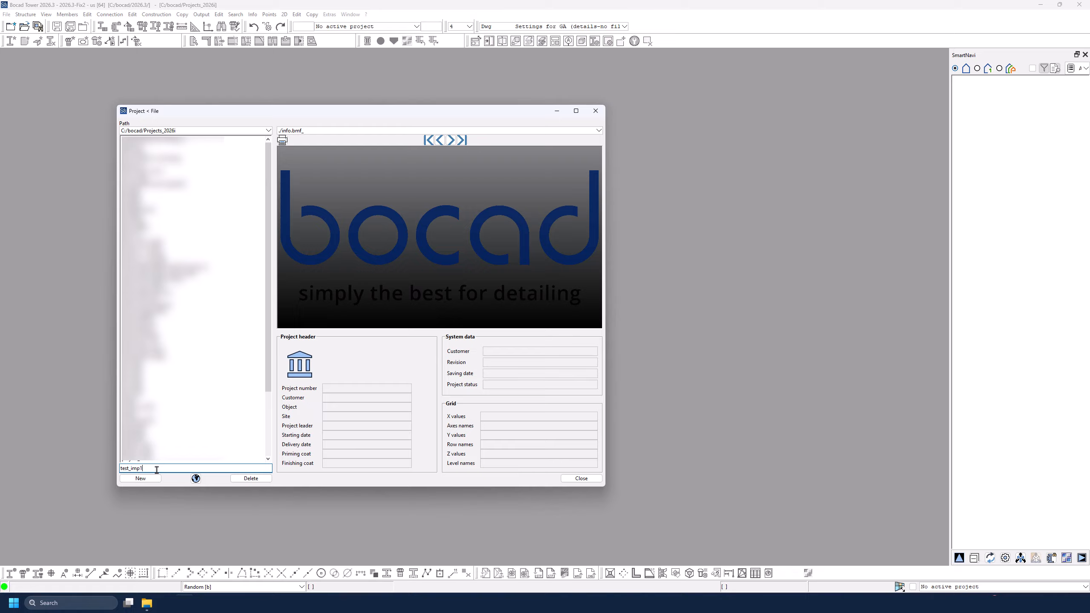
Step: Set the global input units to Feet/inch with format [01] 1/16" and profile selection to Feet/inch, and create the project
{"action": "left_click", "coordinate": [196, 479]}
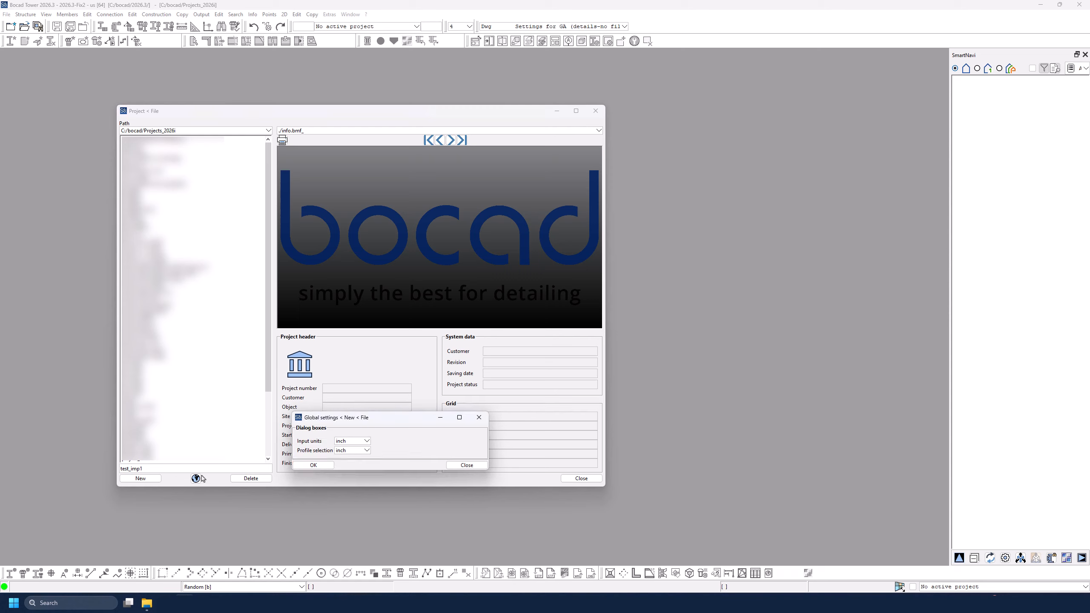
{"action": "left_click", "coordinate": [366, 442]}
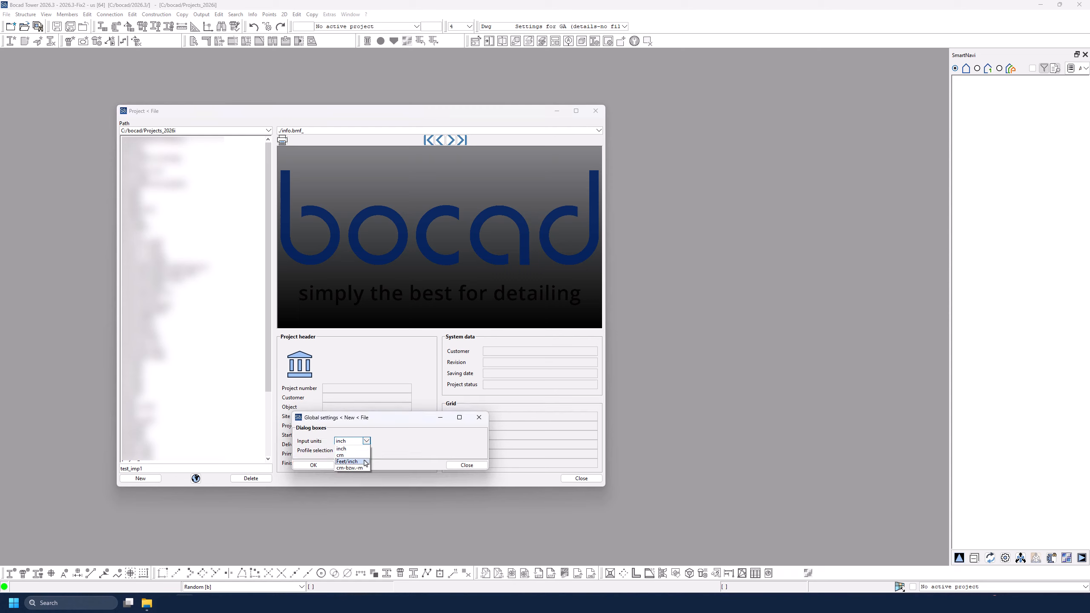
{"action": "left_click", "coordinate": [365, 458]}
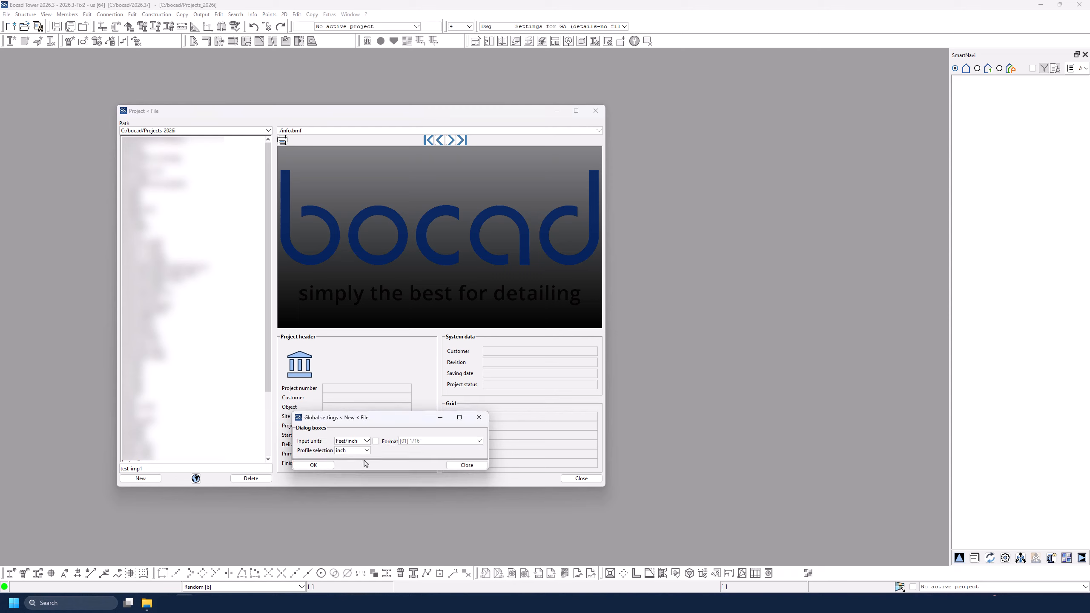
{"action": "left_click", "coordinate": [376, 441]}
{"action": "left_click", "coordinate": [440, 442]}
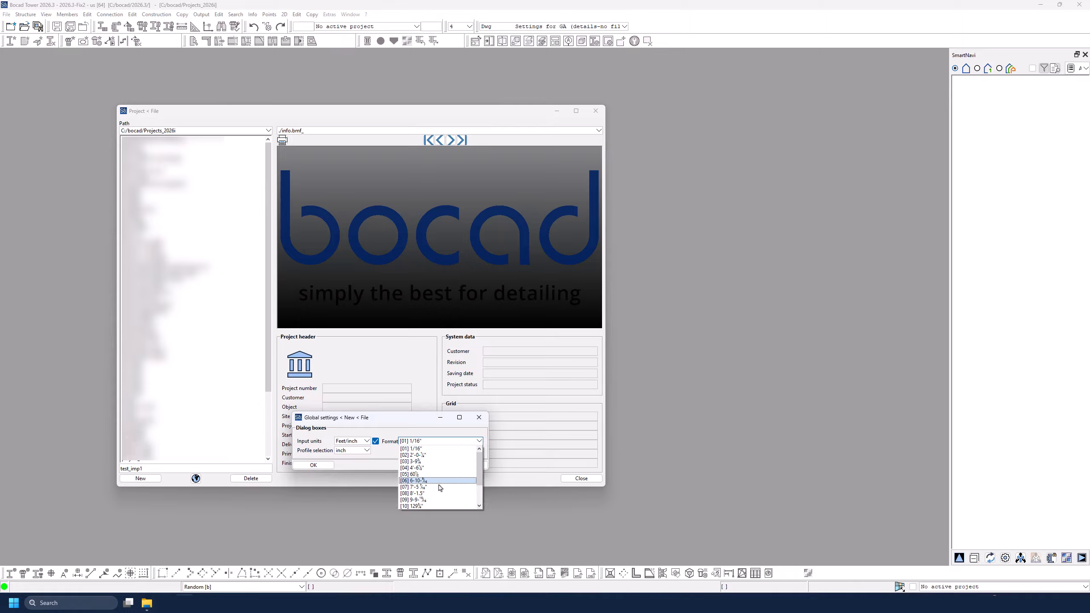
{"action": "left_click", "coordinate": [423, 438]}
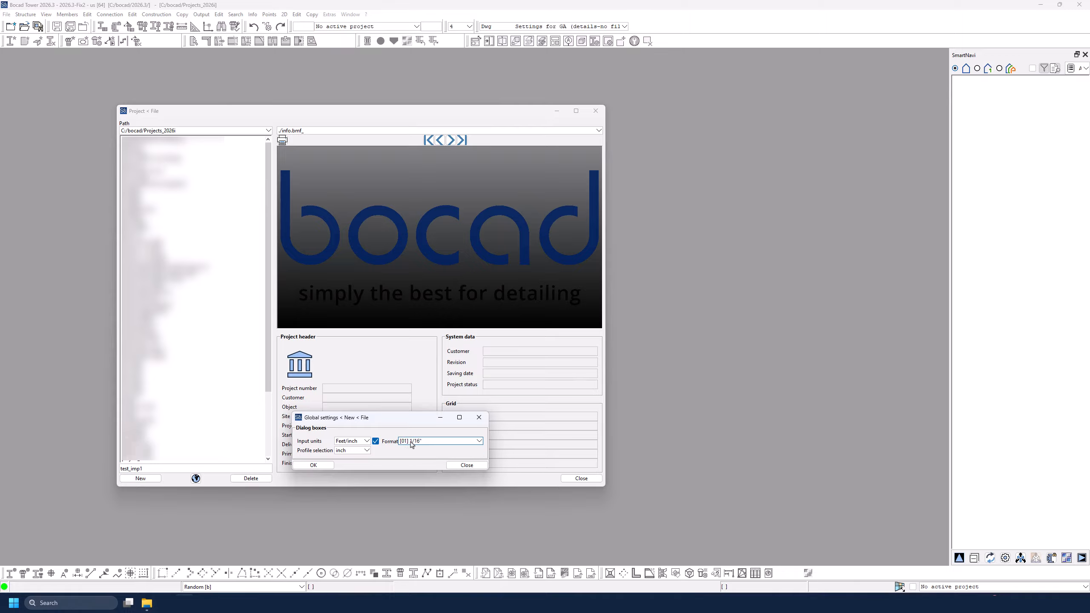
{"action": "left_click", "coordinate": [367, 451]}
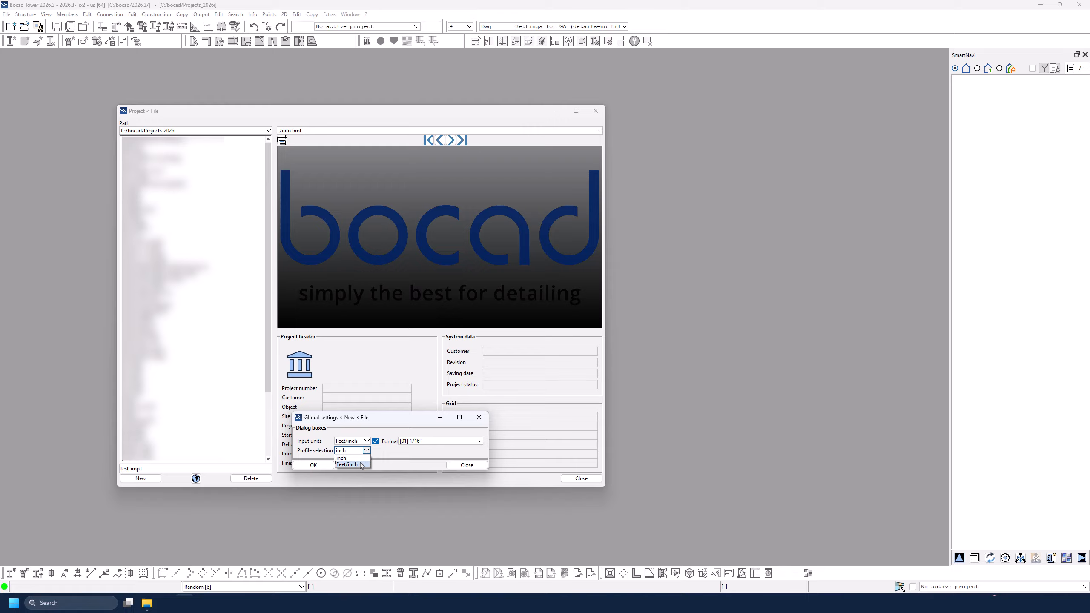
{"action": "left_click", "coordinate": [361, 465]}
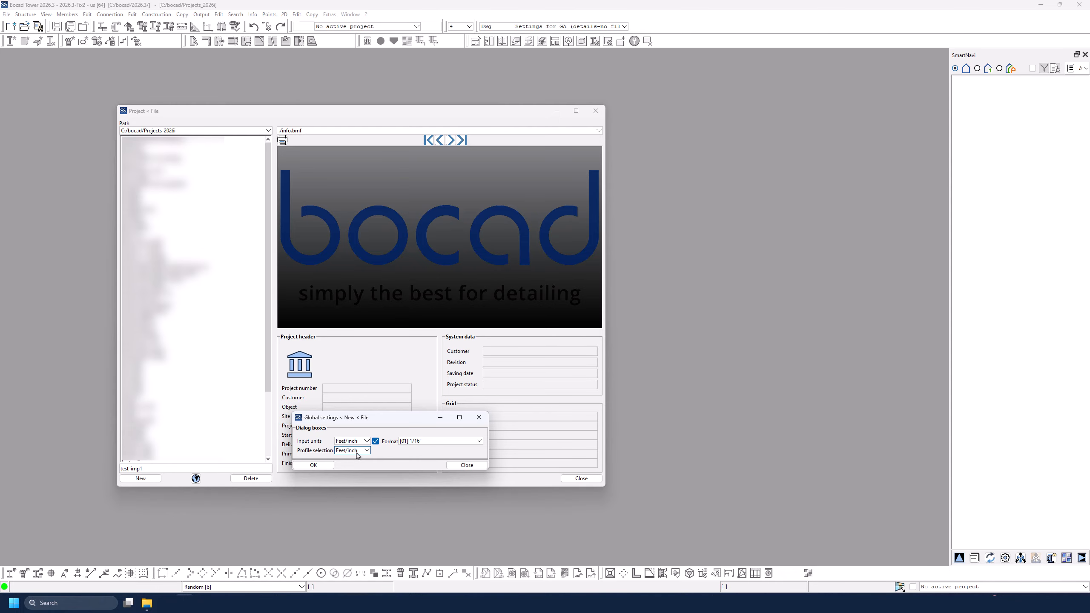
{"action": "left_click", "coordinate": [321, 465]}
{"action": "left_click", "coordinate": [146, 478]}
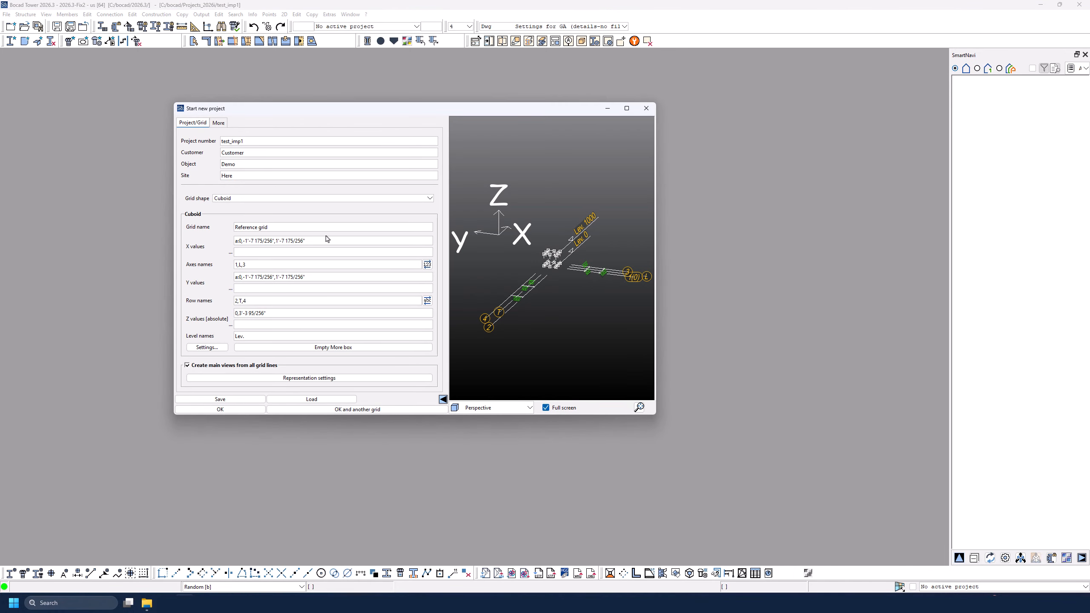
Step: Set the reference grid's X values to a:0,-1'-8",1'-8"
{"action": "left_click", "coordinate": [349, 249]}
{"action": "left_click_drag", "start_coordinate": [244, 242], "coordinate": [273, 241]}
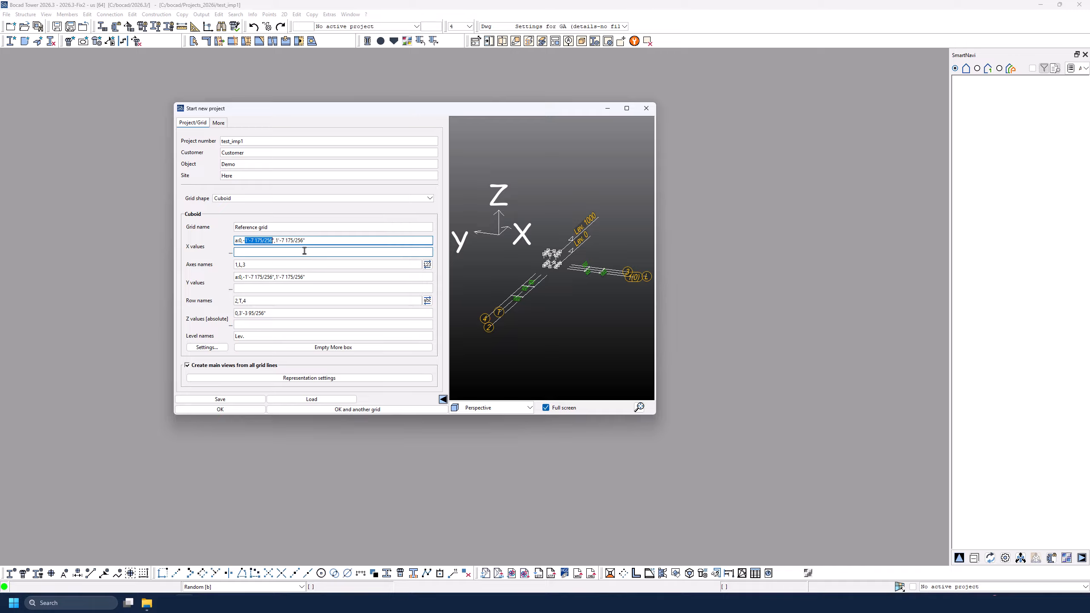
{"action": "type", "text": "2"}
{"action": "type", "text": "20"}
{"action": "key", "text": "BackSpace"}
{"action": "key", "text": "BackSpace"}
{"action": "key", "text": "BackSpace"}
{"action": "key", "text": "BackSpace"}
{"action": "key", "text": "BackSpace"}
{"action": "key", "text": "BackSpace"}
{"action": "key", "text": "BackSpace"}
{"action": "key", "text": "BackSpace"}
{"action": "key", "text": "BackSpace"}
{"action": "key", "text": "BackSpace"}
{"action": "key", "text": "BackSpace"}
{"action": "key", "text": "BackSpace"}
{"action": "key", "text": "BackSpace"}
{"action": "key", "text": "Return"}
Step: Copy the reference grid's X values into its Y values
{"action": "double_click", "coordinate": [297, 240]}
{"action": "key", "text": "ctrl+c"}
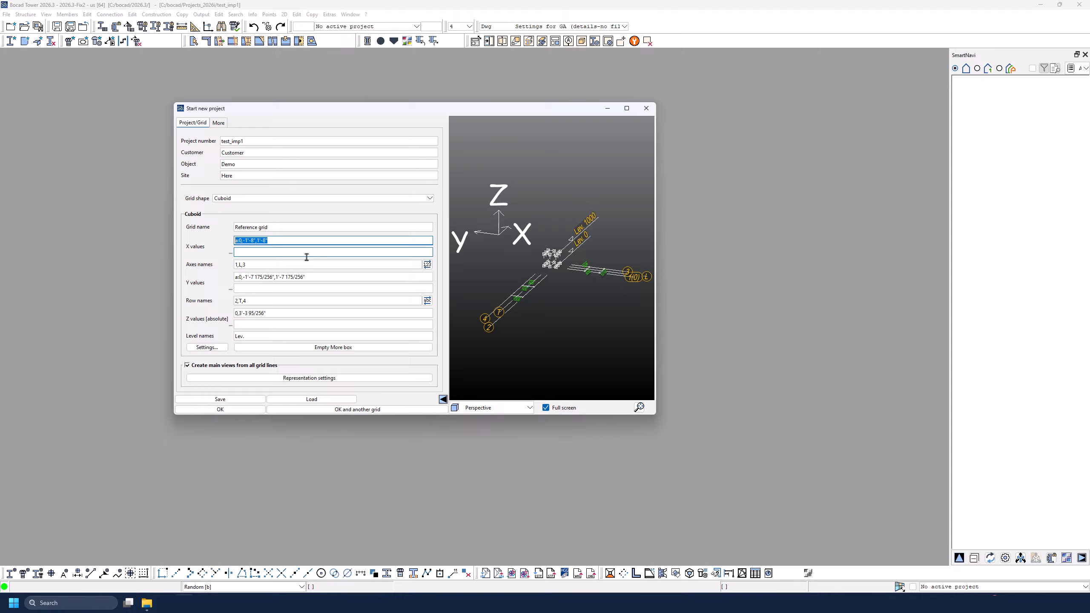
{"action": "double_click", "coordinate": [331, 279]}
{"action": "key", "text": "ctrl+v"}
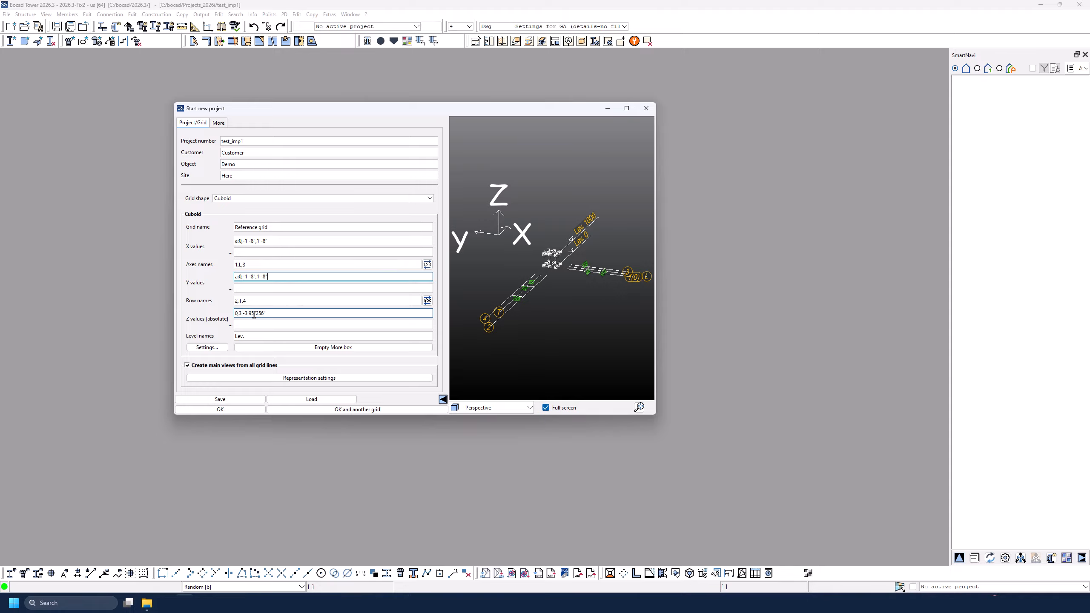
Step: Set the second absolute Z value of the grid to 40 and accept the new project settings
{"action": "left_click_drag", "start_coordinate": [239, 313], "coordinate": [295, 317]}
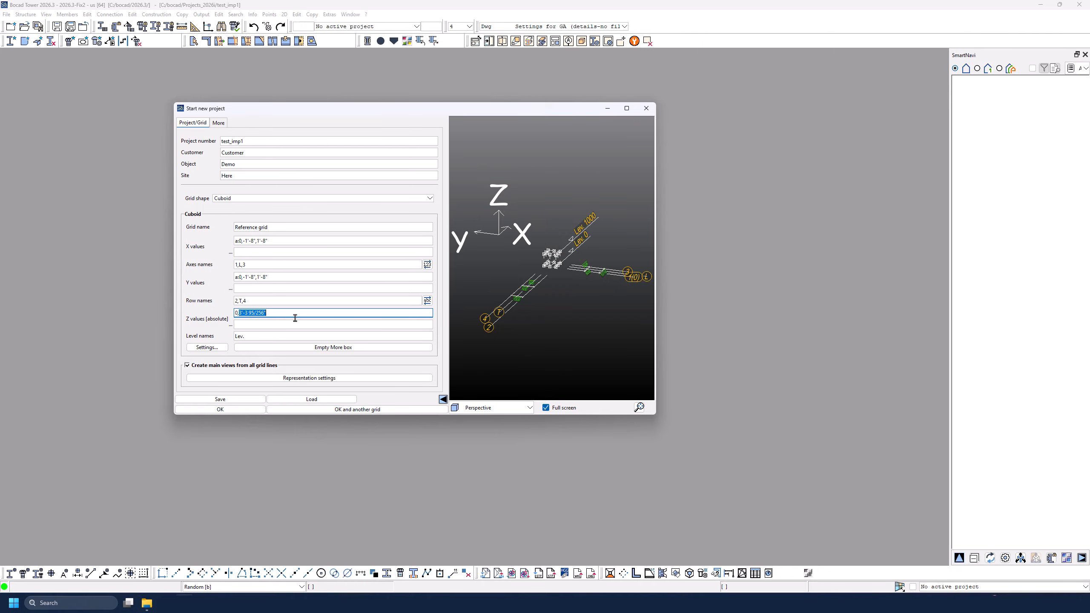
{"action": "type", "text": "40"}
{"action": "key", "text": "Return"}
{"action": "left_click", "coordinate": [220, 410]}
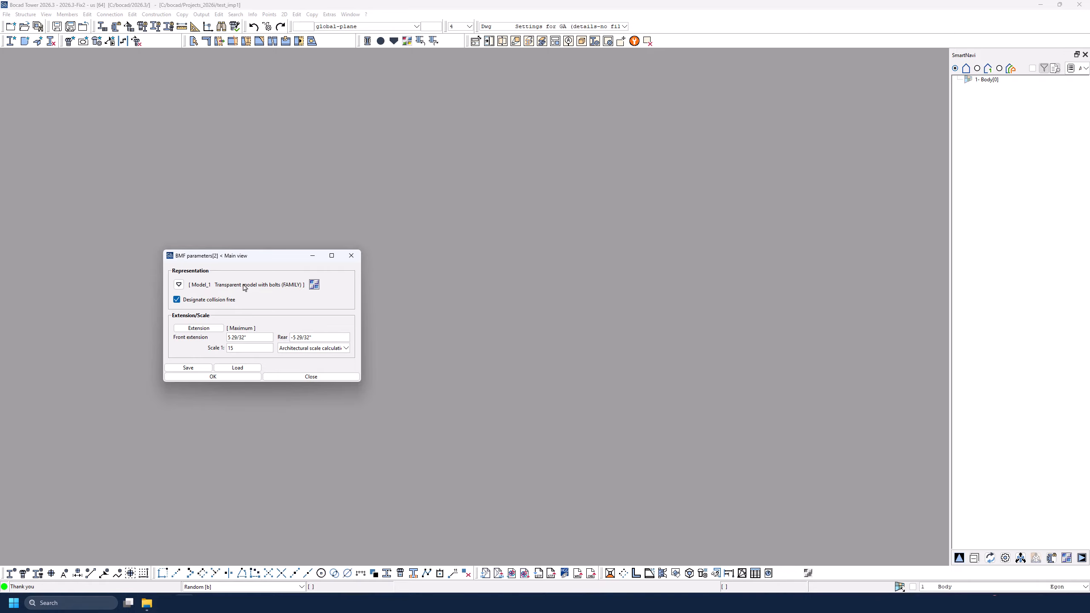
Step: Set the main view's front extension to 6, rear to -6 and scale to 3/4"=1'-0" (1:16), and create the view
{"action": "left_click_drag", "start_coordinate": [253, 338], "coordinate": [215, 338]}
{"action": "type", "text": "6"}
{"action": "left_click_drag", "start_coordinate": [291, 338], "coordinate": [345, 339]}
{"action": "type", "text": "-6"}
{"action": "left_click", "coordinate": [300, 349]}
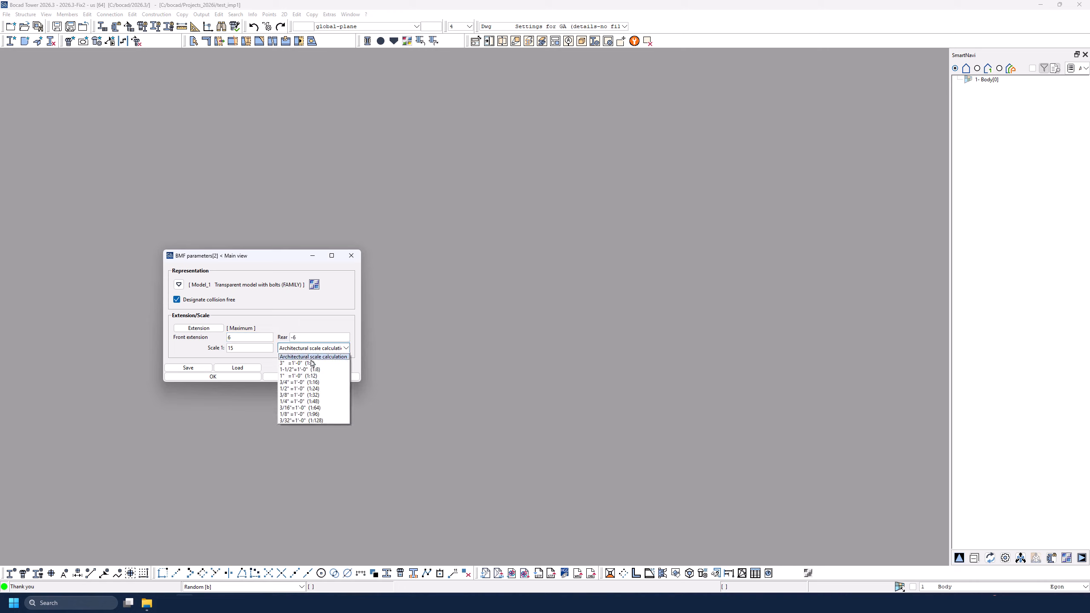
{"action": "left_click", "coordinate": [325, 381]}
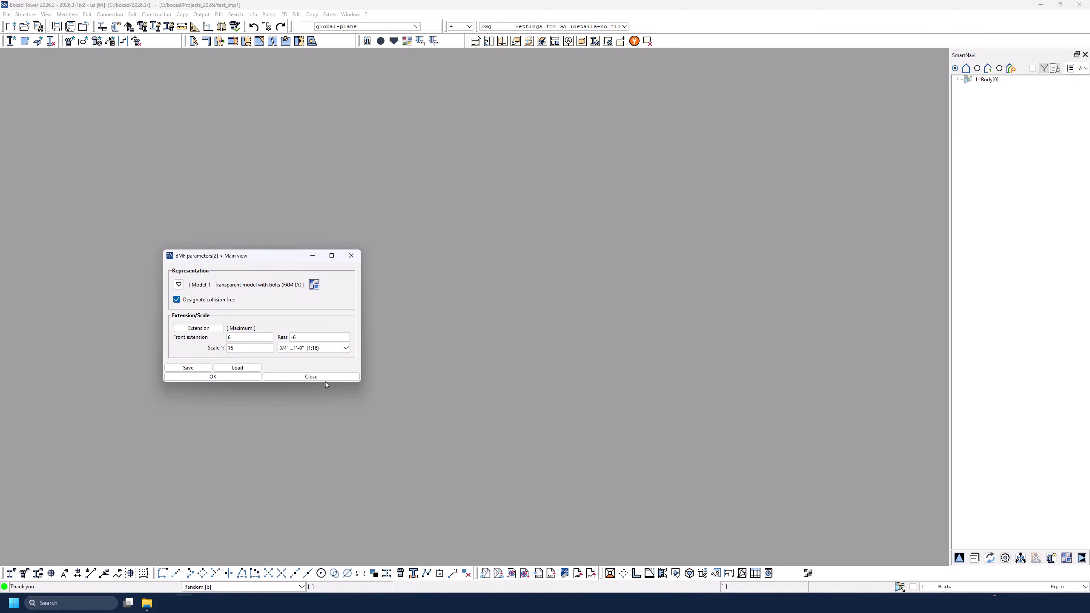
{"action": "left_click", "coordinate": [200, 377]}
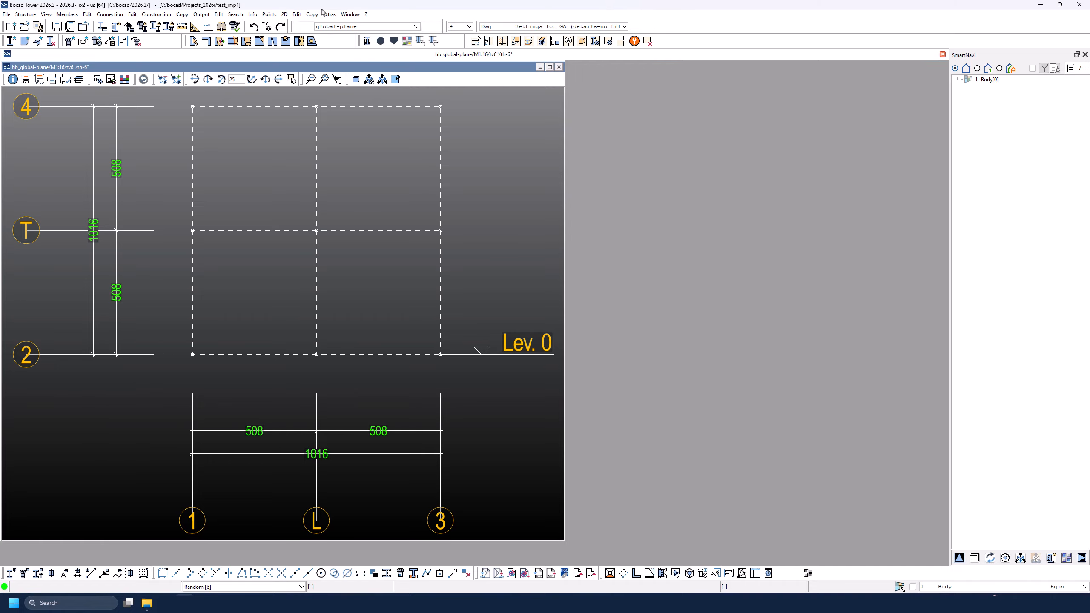
Step: Open the Units page of the general project settings
{"action": "left_click", "coordinate": [330, 15]}
{"action": "mouse_move", "coordinate": [312, 14]}
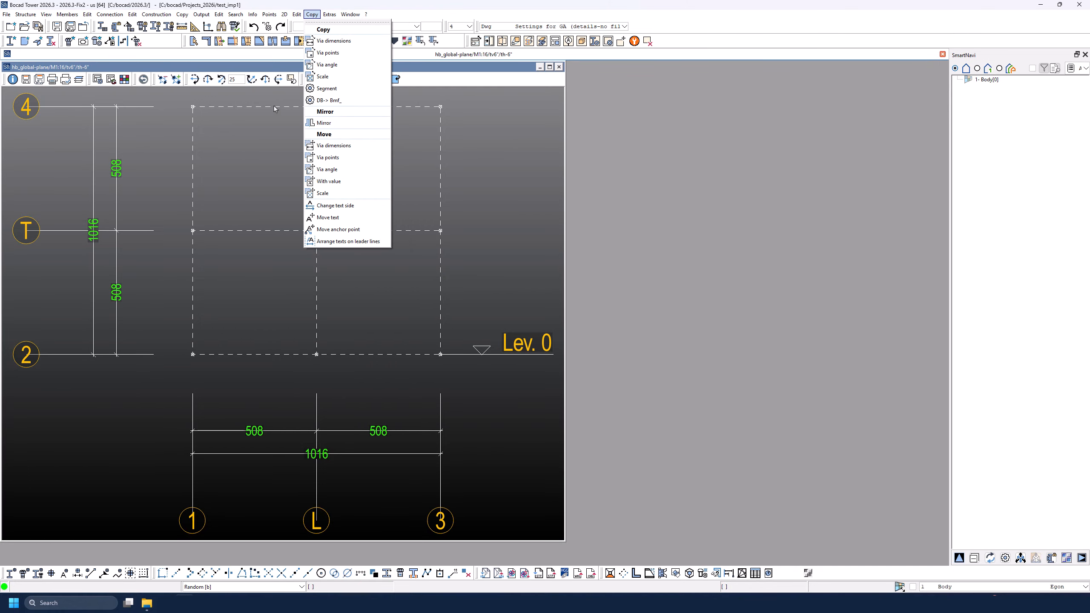
{"action": "left_click", "coordinate": [443, 73]}
{"action": "left_click", "coordinate": [330, 15]}
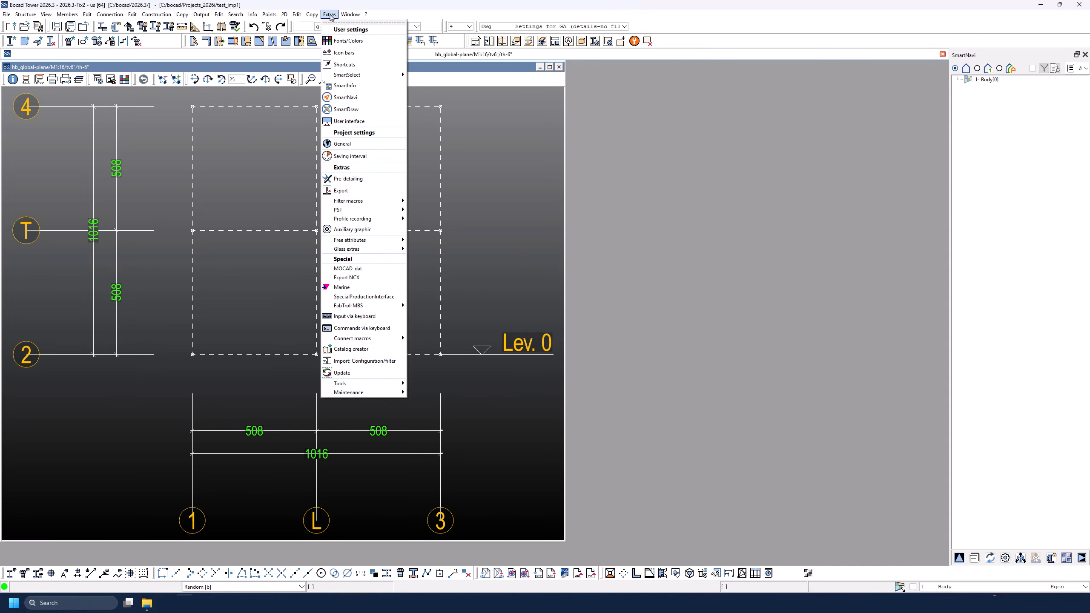
{"action": "left_click", "coordinate": [361, 145]}
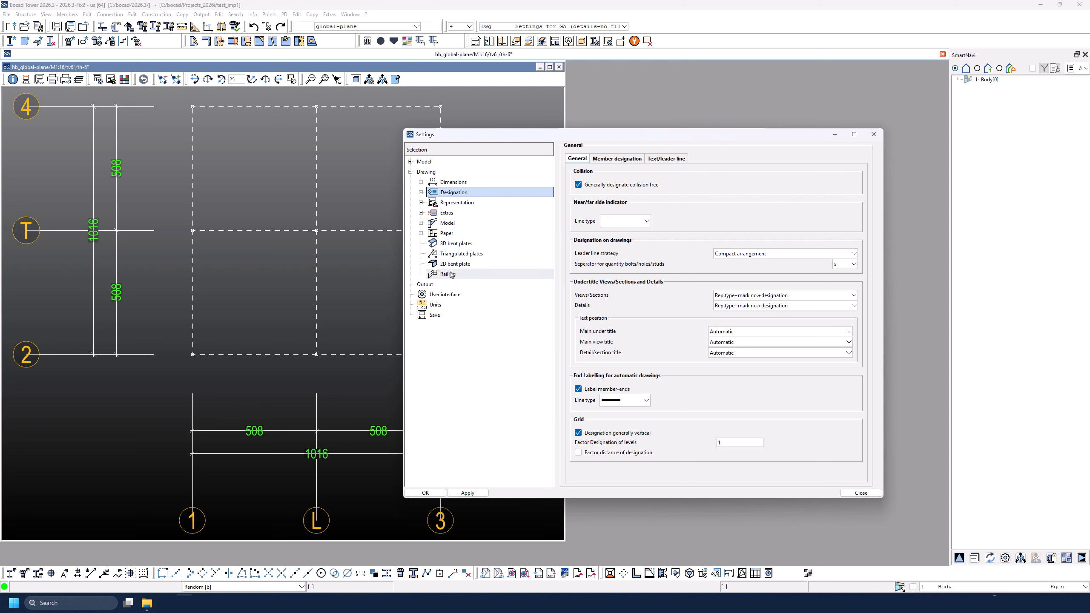
{"action": "left_click", "coordinate": [447, 305]}
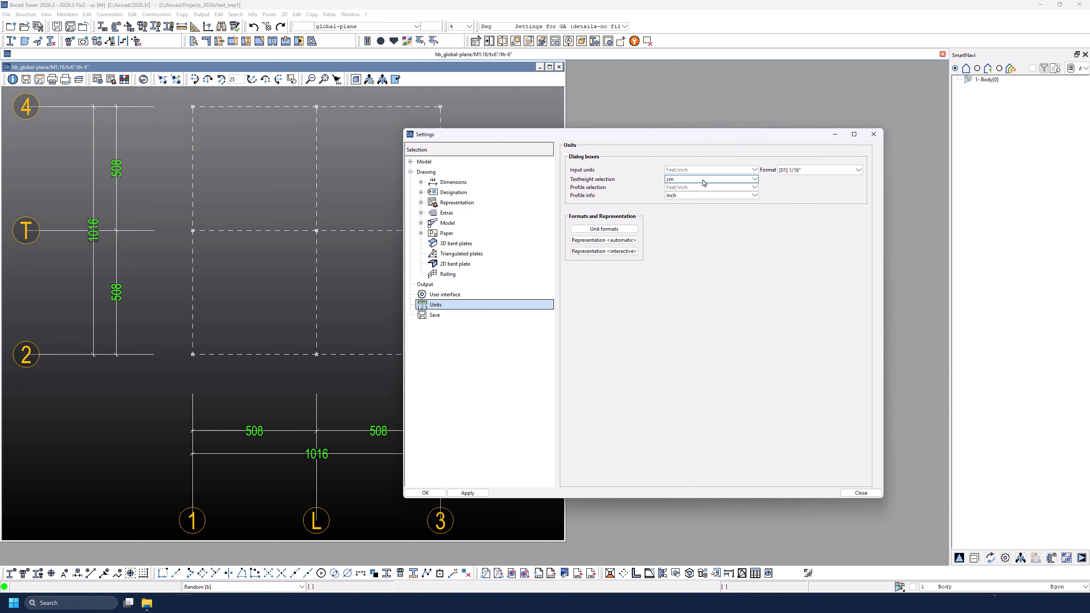
Step: Set the Profile info unit to Feet/inch
{"action": "left_click_drag", "start_coordinate": [615, 138], "coordinate": [430, 139]}
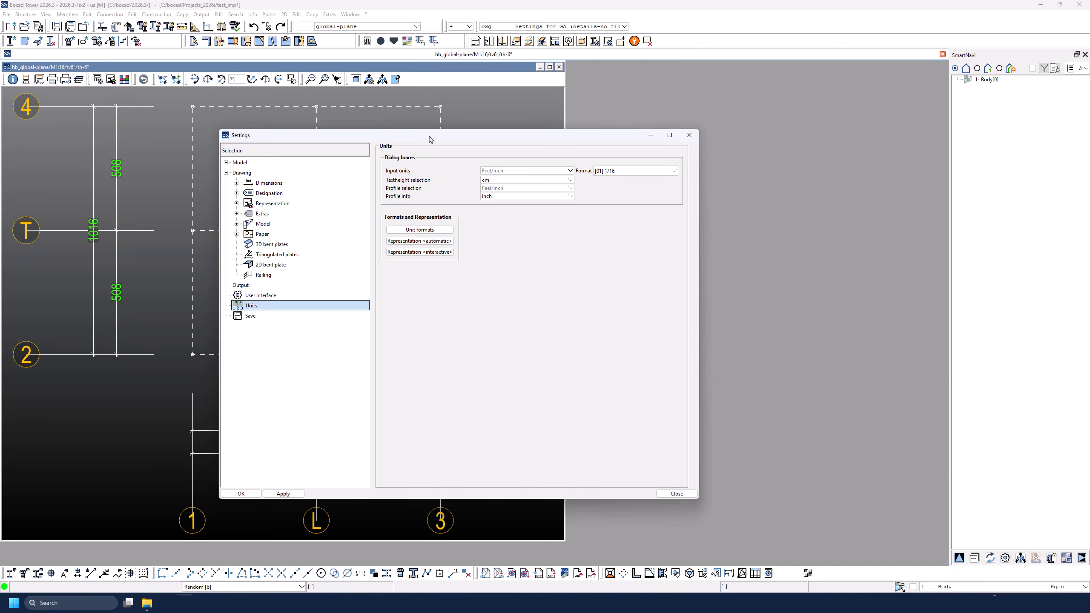
{"action": "left_click", "coordinate": [498, 197]}
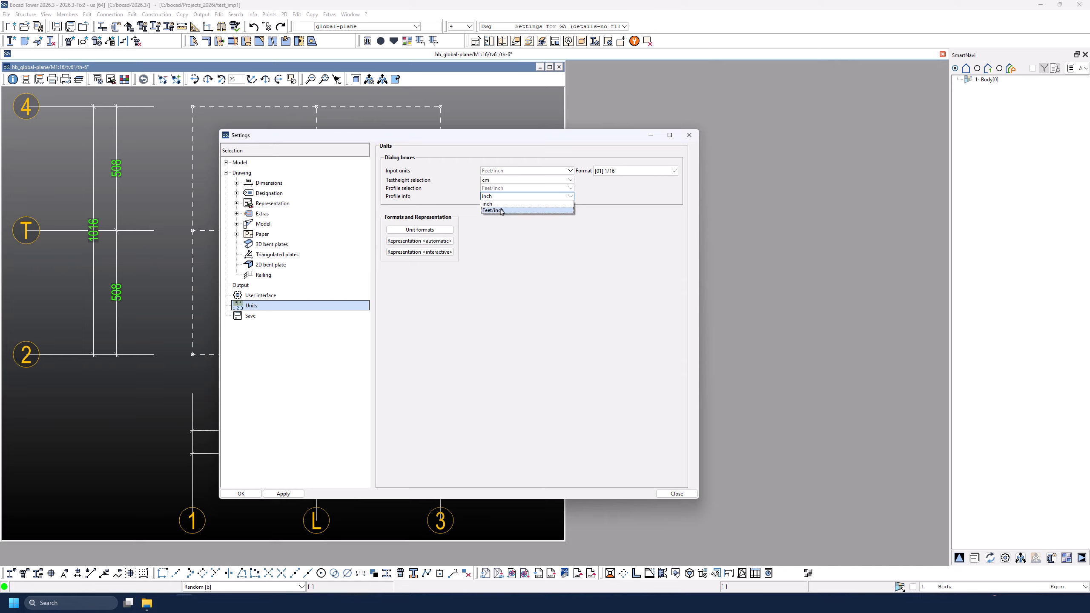
{"action": "left_click", "coordinate": [501, 211]}
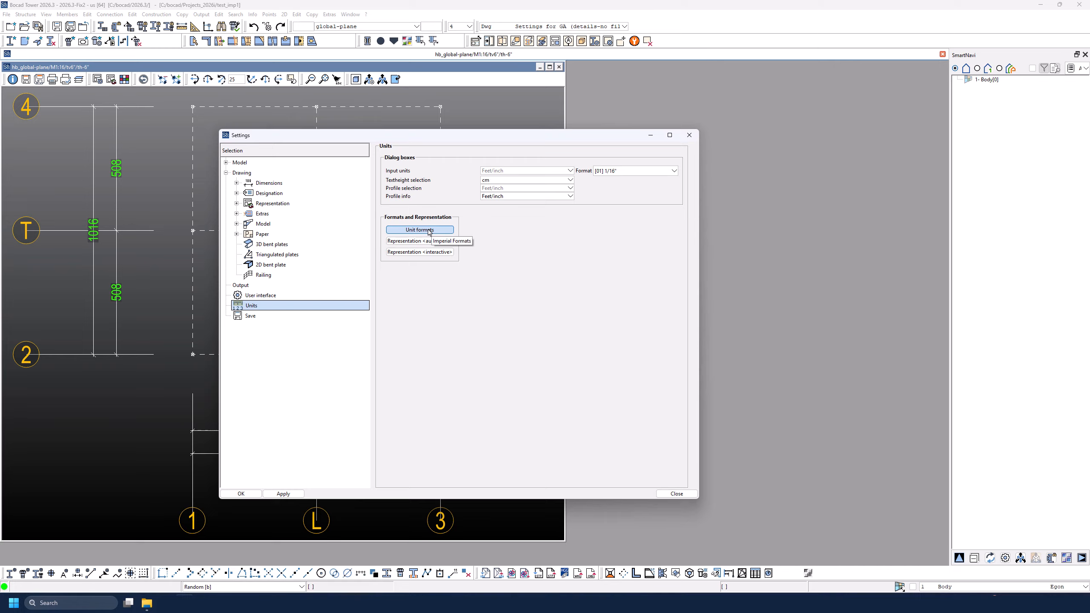
{"action": "left_click", "coordinate": [529, 180]}
{"action": "left_click", "coordinate": [611, 194]}
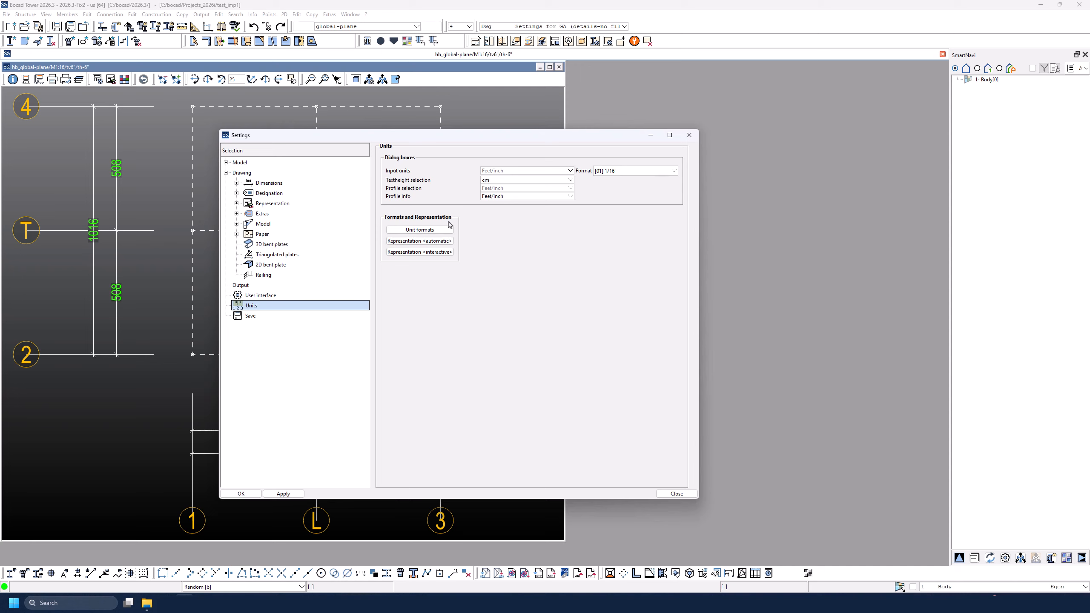
Step: In the automatic representation settings, set the units of Member-length, Shop bolt, Field bolt and Weld-dimension to Feet/inch
{"action": "left_click", "coordinate": [445, 243]}
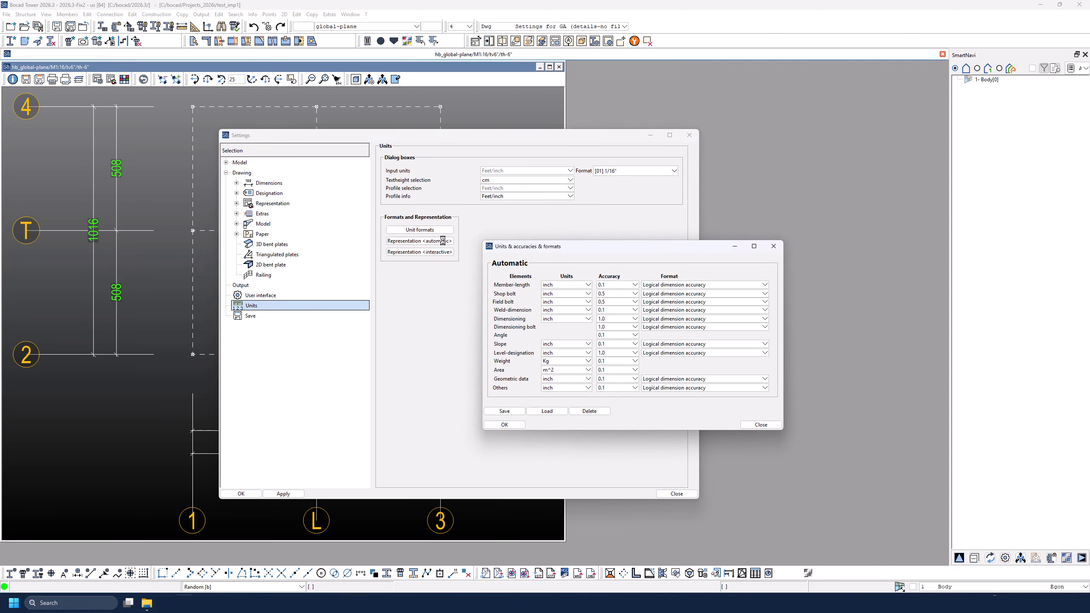
{"action": "left_click", "coordinate": [567, 285]}
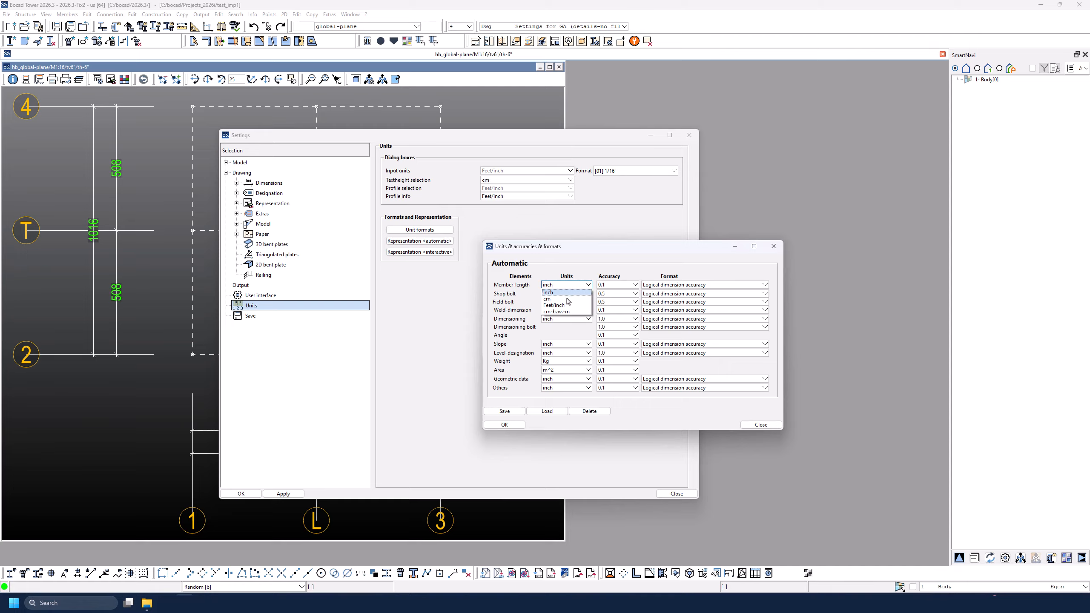
{"action": "left_click", "coordinate": [568, 294]}
{"action": "scroll", "coordinate": [567, 293], "scroll_direction": "down", "scroll_amount": 1}
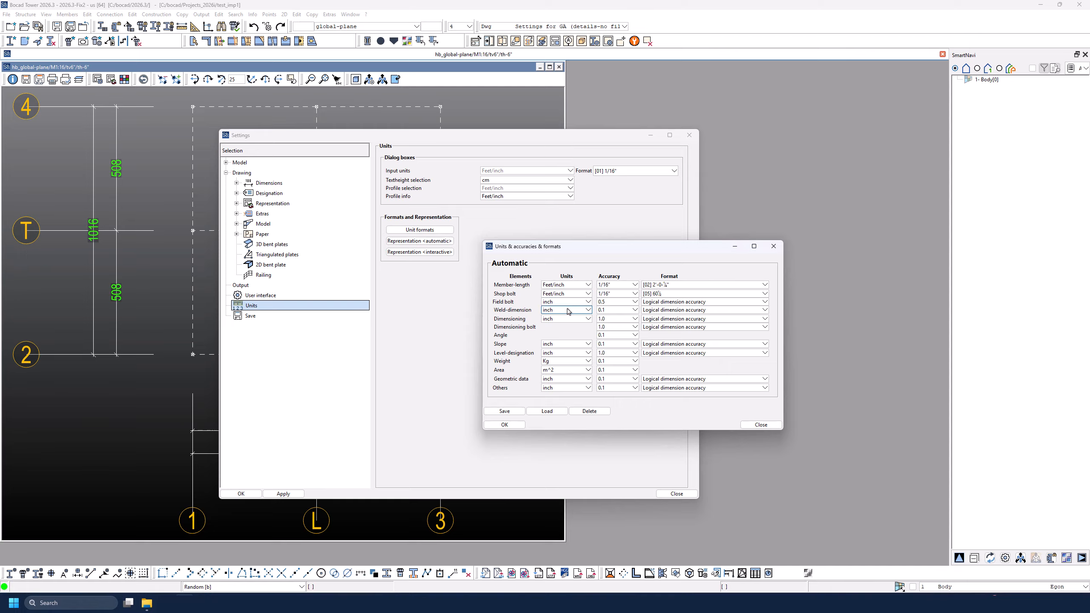
{"action": "scroll", "coordinate": [567, 303], "scroll_direction": "down", "scroll_amount": 2}
{"action": "scroll", "coordinate": [568, 310], "scroll_direction": "down", "scroll_amount": 1}
{"action": "scroll", "coordinate": [569, 310], "scroll_direction": "down", "scroll_amount": 1}
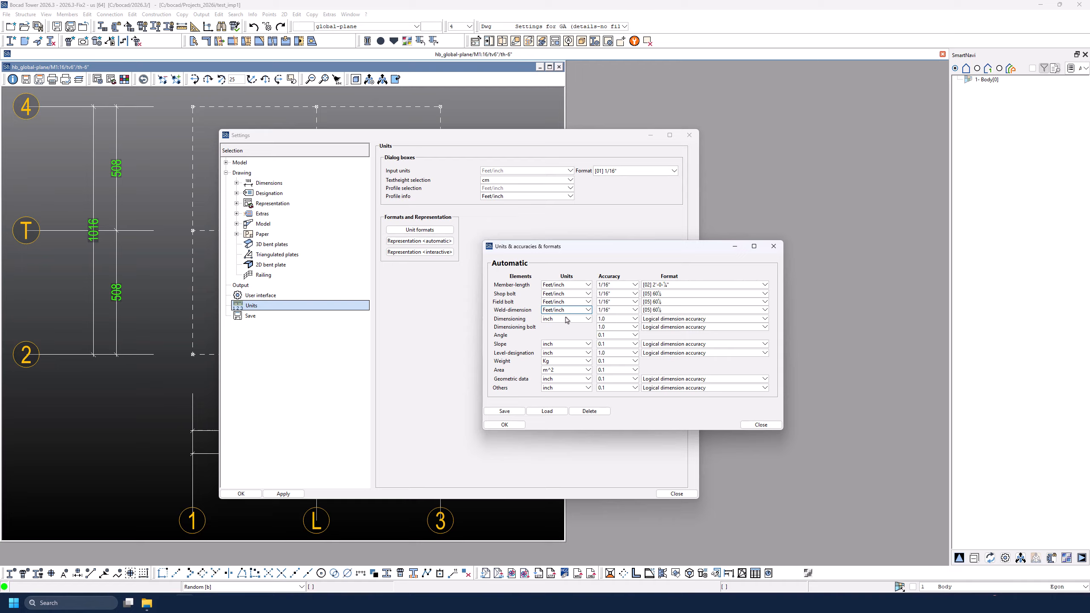
Step: Set the automatic units of Dimensioning, Slope and Level-designation to Feet/inch
{"action": "scroll", "coordinate": [568, 319], "scroll_direction": "down", "scroll_amount": 2}
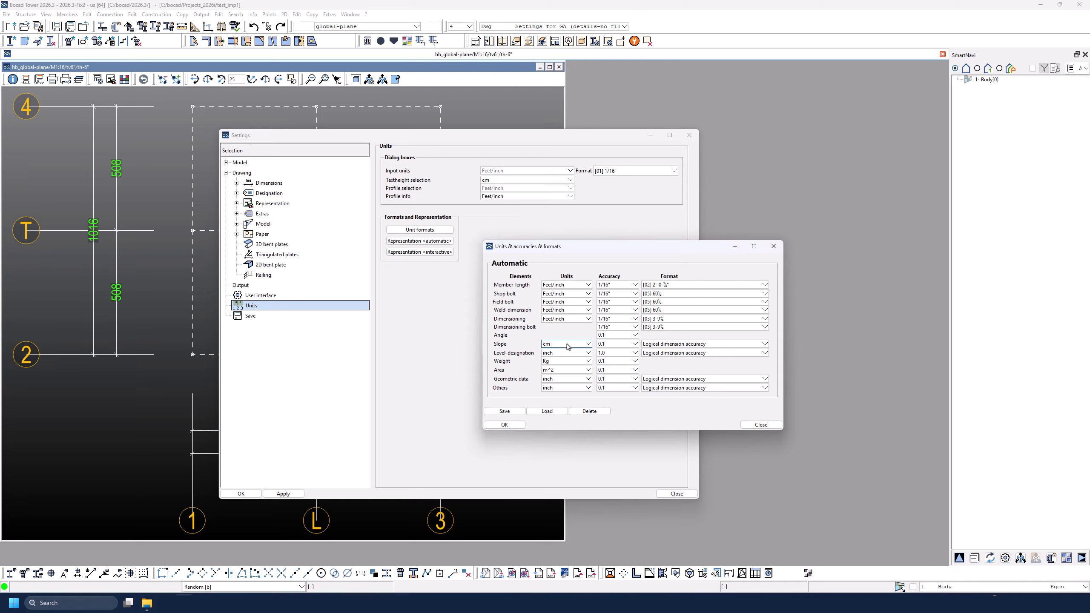
{"action": "scroll", "coordinate": [567, 347], "scroll_direction": "down", "scroll_amount": 1}
{"action": "scroll", "coordinate": [567, 353], "scroll_direction": "down", "scroll_amount": 1}
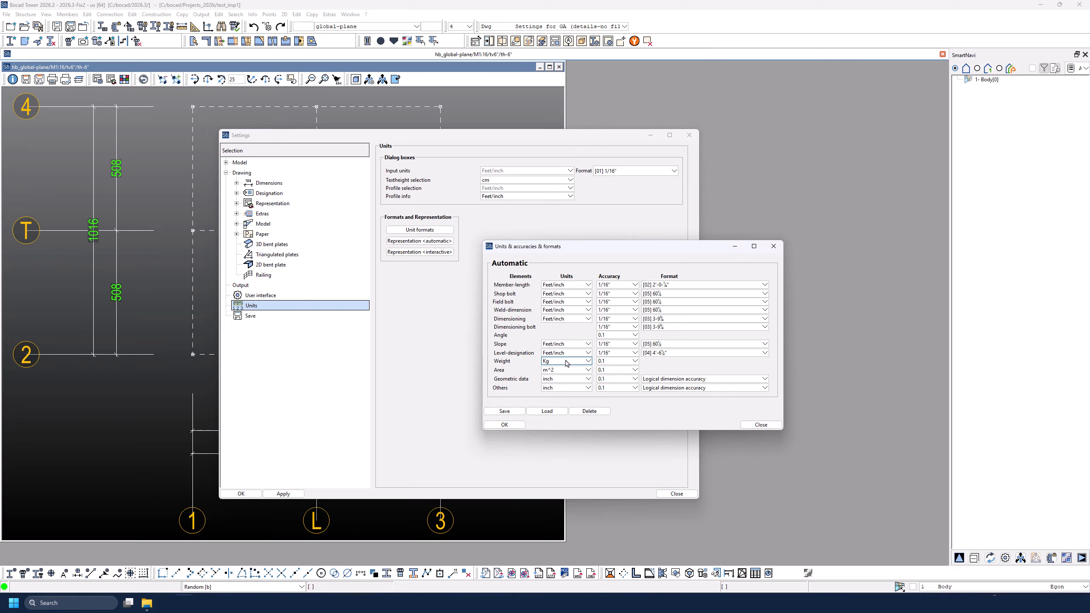
{"action": "scroll", "coordinate": [565, 363], "scroll_direction": "down", "scroll_amount": 1}
{"action": "scroll", "coordinate": [564, 364], "scroll_direction": "up", "scroll_amount": 1}
Step: Set the automatic units of Geometric data and Others to Feet/inch, with Area in m^2
{"action": "left_click", "coordinate": [563, 371]}
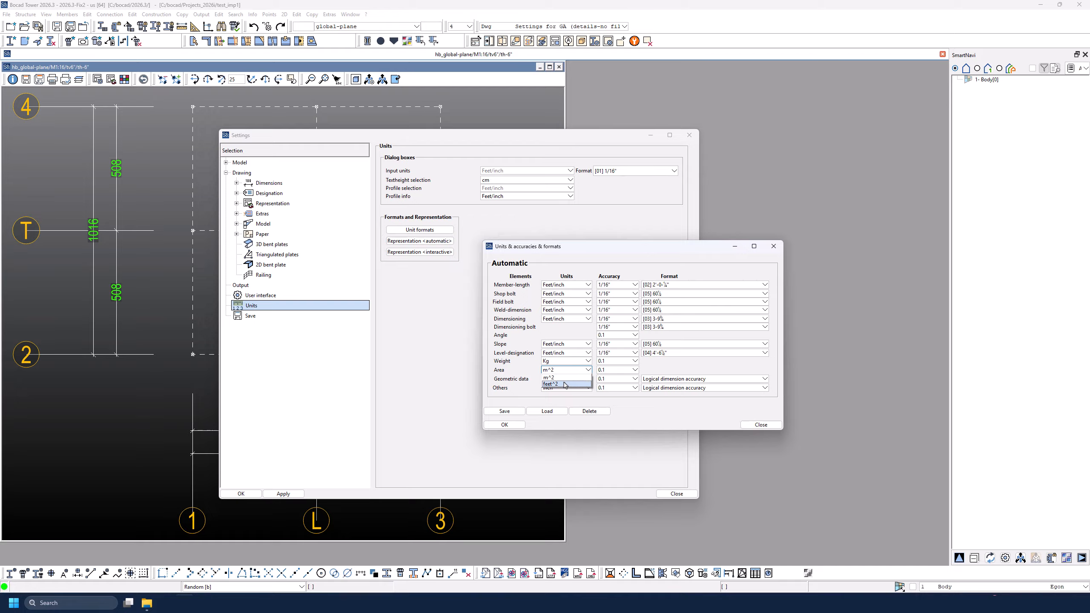
{"action": "left_click", "coordinate": [564, 378]}
{"action": "left_click", "coordinate": [552, 379]}
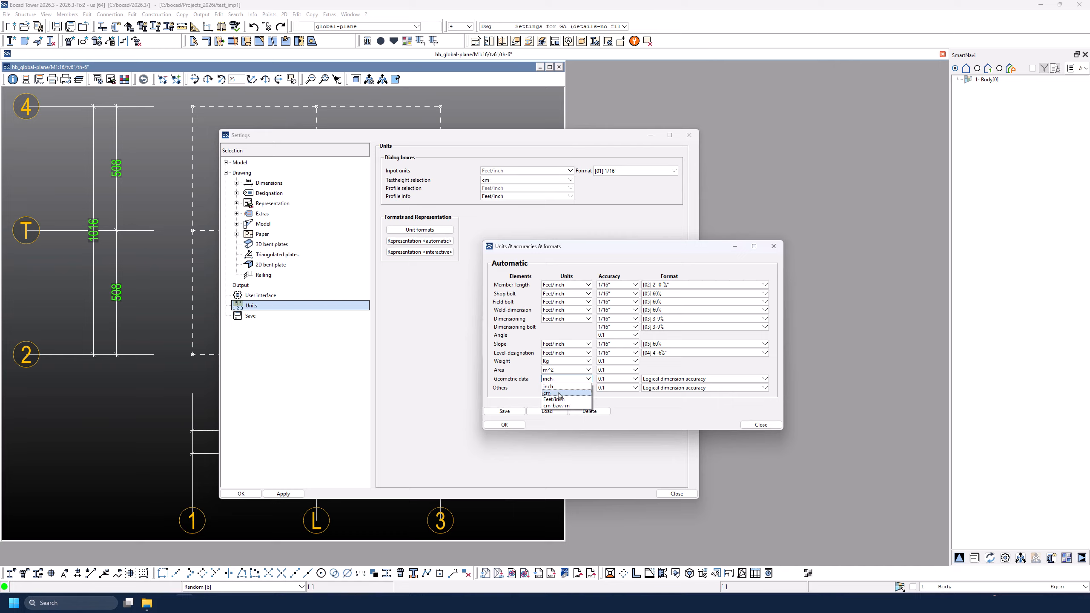
{"action": "left_click", "coordinate": [558, 399]}
{"action": "left_click", "coordinate": [560, 388]}
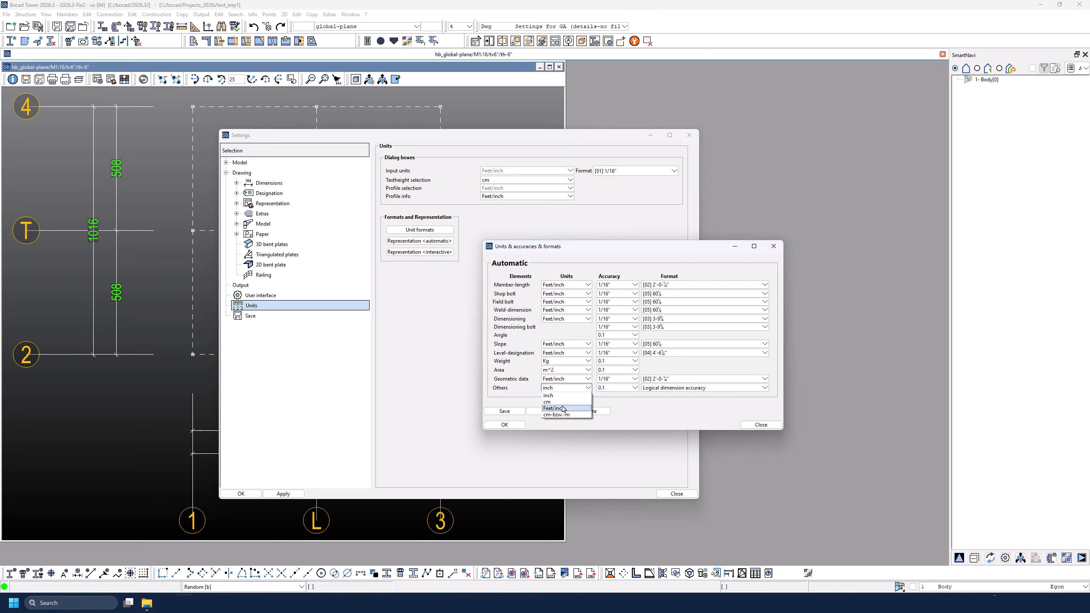
{"action": "left_click", "coordinate": [558, 408]}
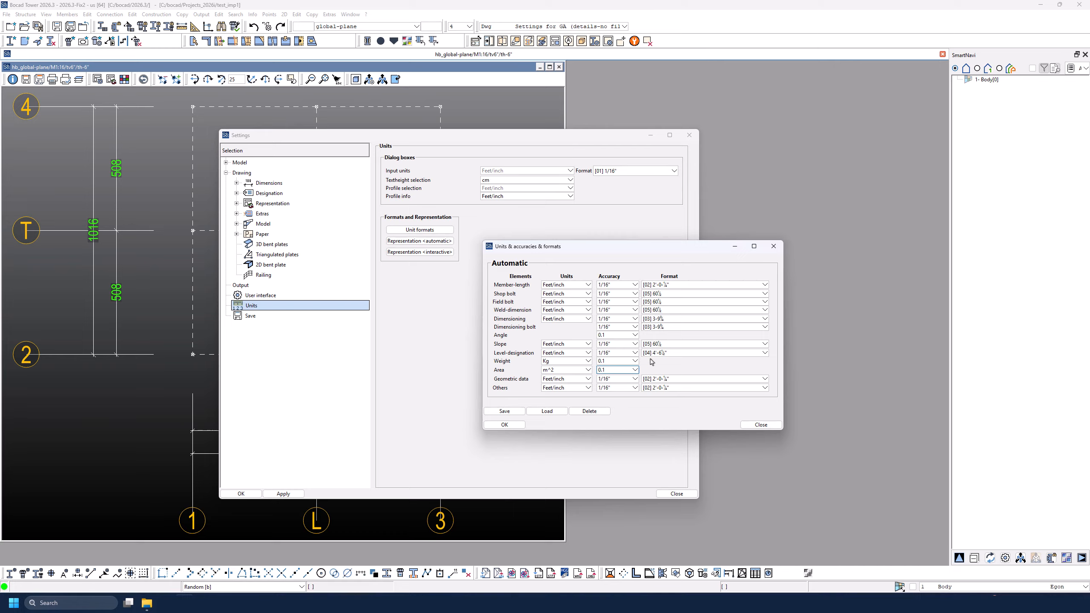
Step: Set the automatic formats of Member-length, Shop bolt, Field bolt and Weld-dimension to format [04]
{"action": "left_click", "coordinate": [677, 286]}
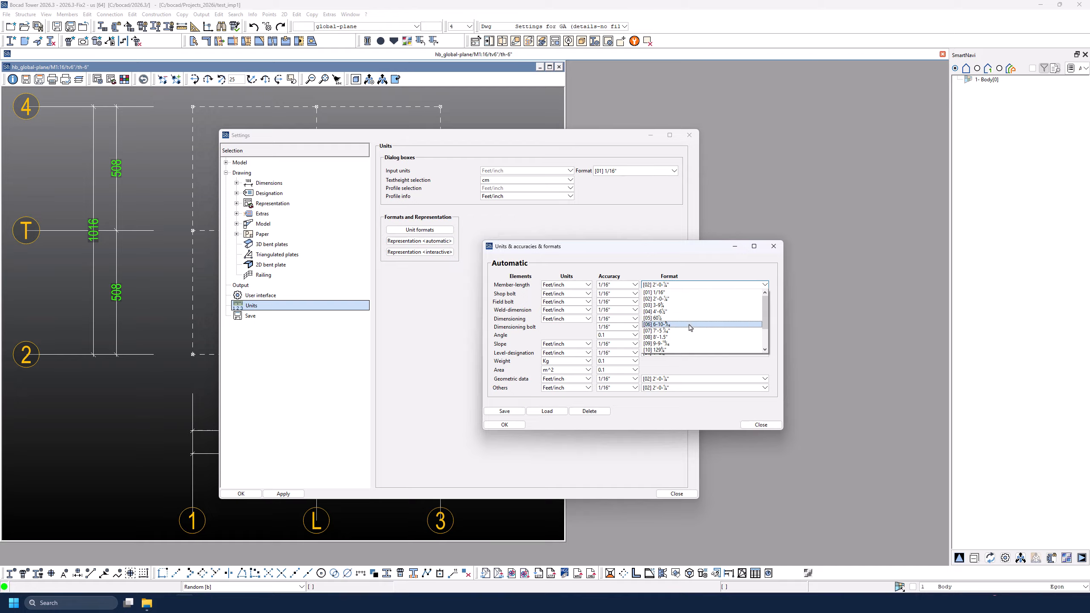
{"action": "scroll", "coordinate": [690, 336], "scroll_direction": "down", "scroll_amount": 2}
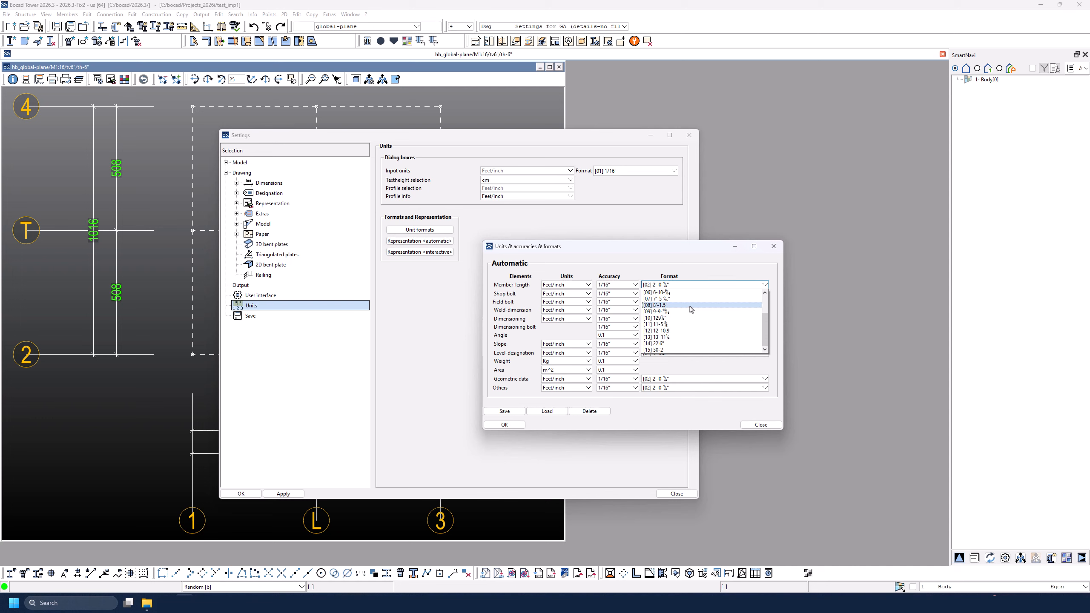
{"action": "scroll", "coordinate": [691, 312], "scroll_direction": "up", "scroll_amount": 2}
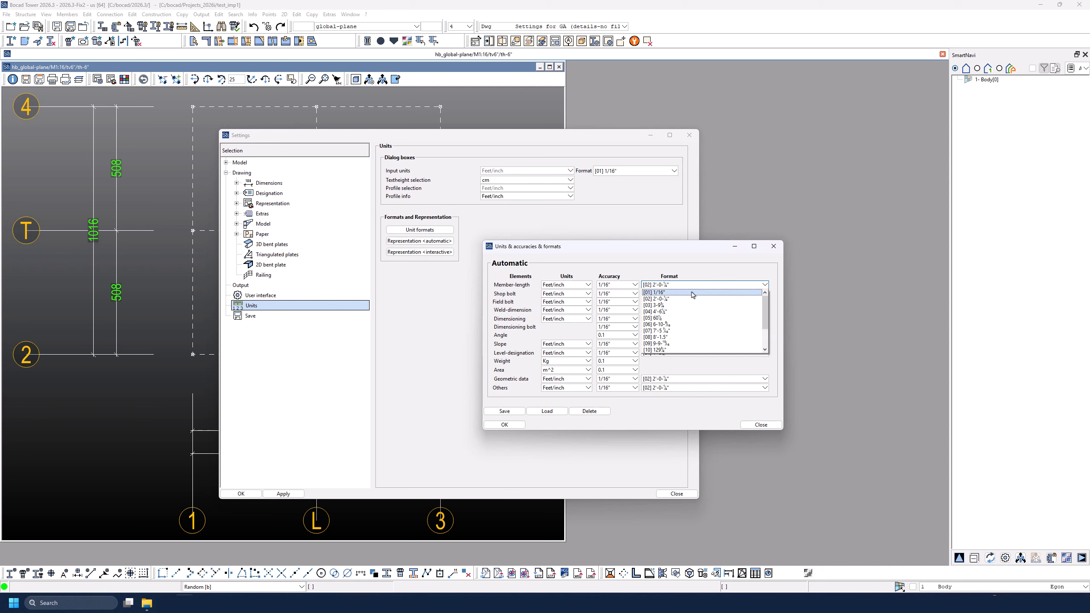
{"action": "left_click", "coordinate": [695, 313]}
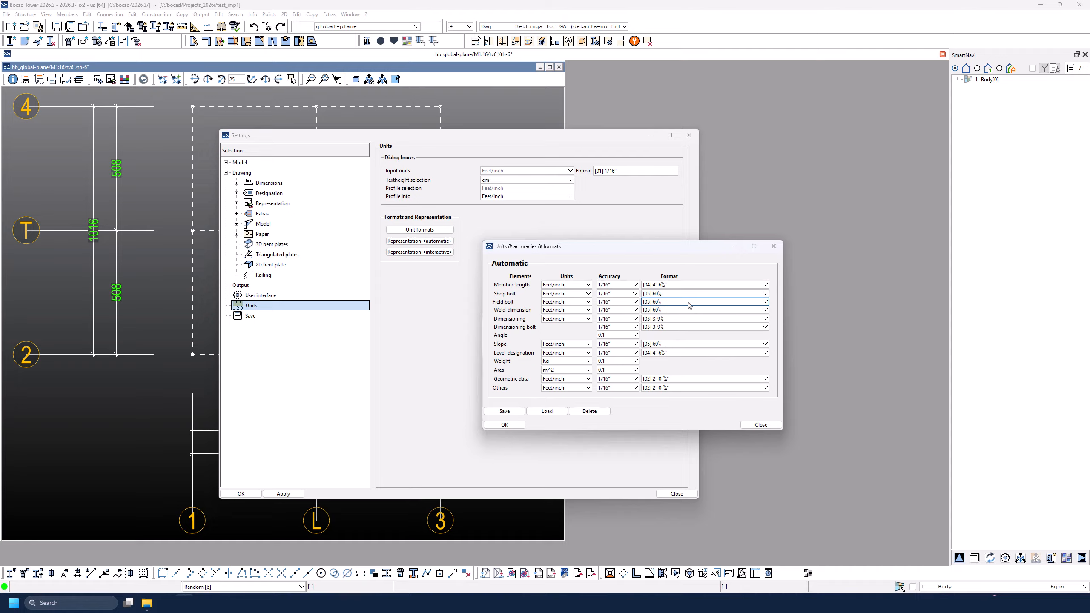
{"action": "scroll", "coordinate": [680, 295], "scroll_direction": "up", "scroll_amount": 1}
{"action": "scroll", "coordinate": [672, 302], "scroll_direction": "up", "scroll_amount": 1}
{"action": "scroll", "coordinate": [672, 312], "scroll_direction": "up", "scroll_amount": 1}
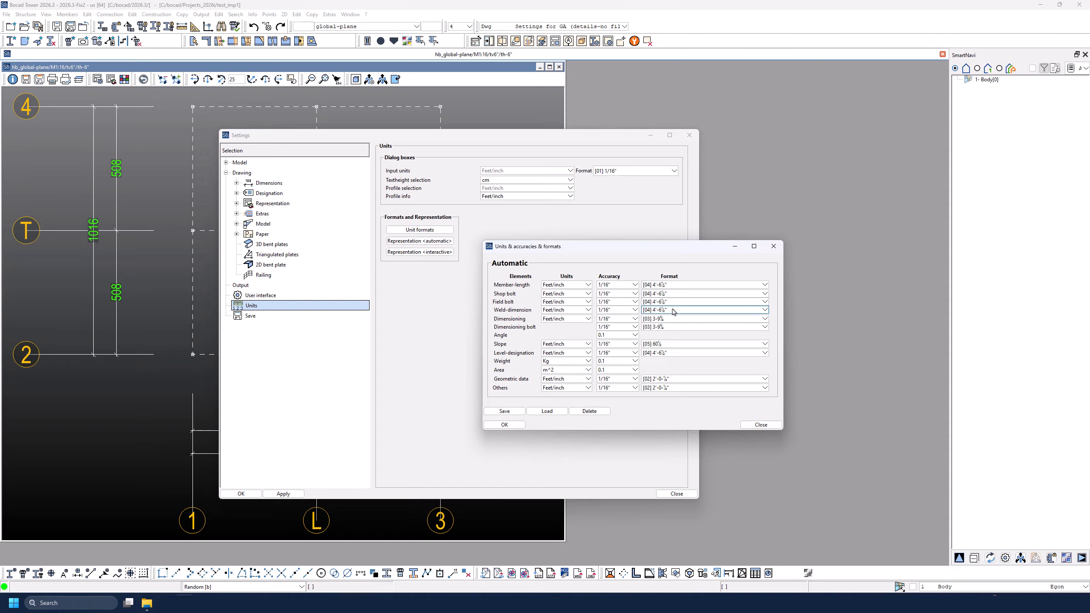
Step: Set the automatic formats of Dimensioning and Dimensioning bolt to format [04]
{"action": "scroll", "coordinate": [673, 320], "scroll_direction": "up", "scroll_amount": 1}
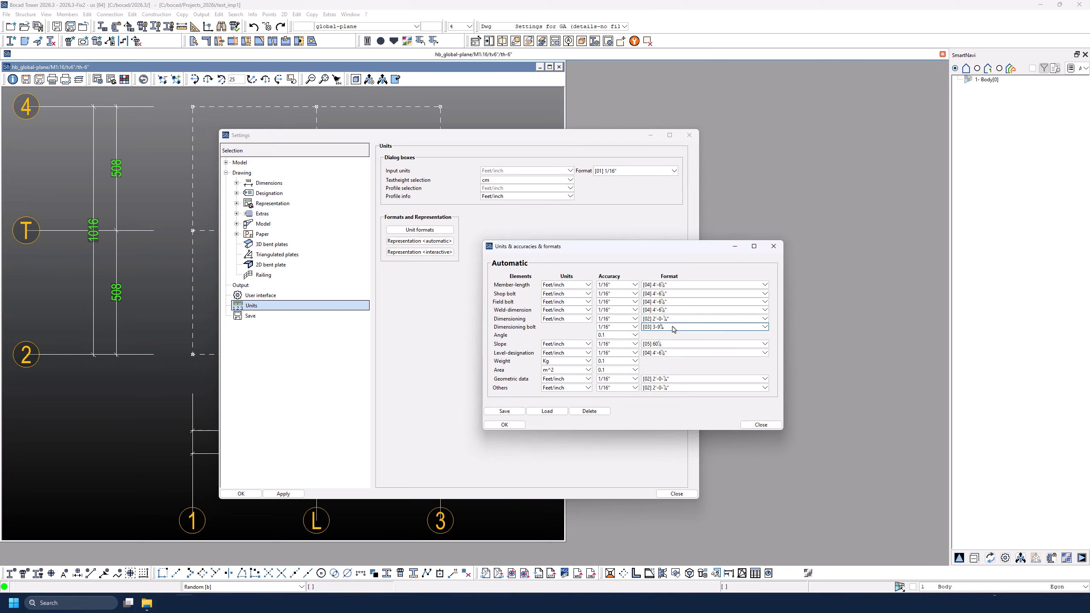
{"action": "scroll", "coordinate": [673, 320], "scroll_direction": "down", "scroll_amount": 2}
{"action": "scroll", "coordinate": [673, 329], "scroll_direction": "down", "scroll_amount": 1}
{"action": "scroll", "coordinate": [671, 344], "scroll_direction": "down", "scroll_amount": 1}
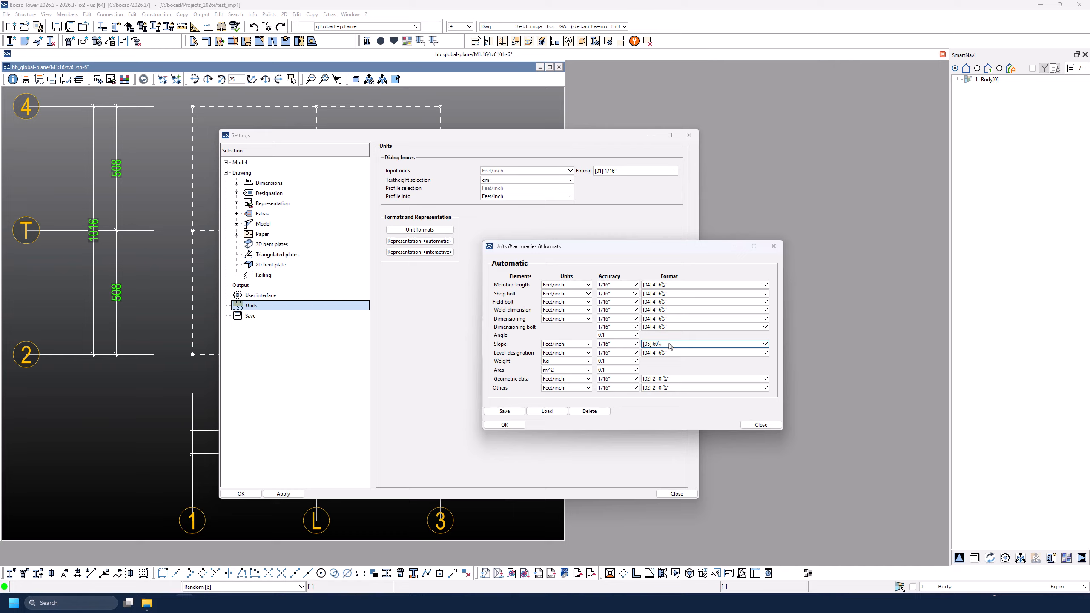
Step: Set the automatic formats of Slope to [05], Geometric data to [04] and Others to [03], and accept the automatic representation settings
{"action": "left_click", "coordinate": [658, 344]}
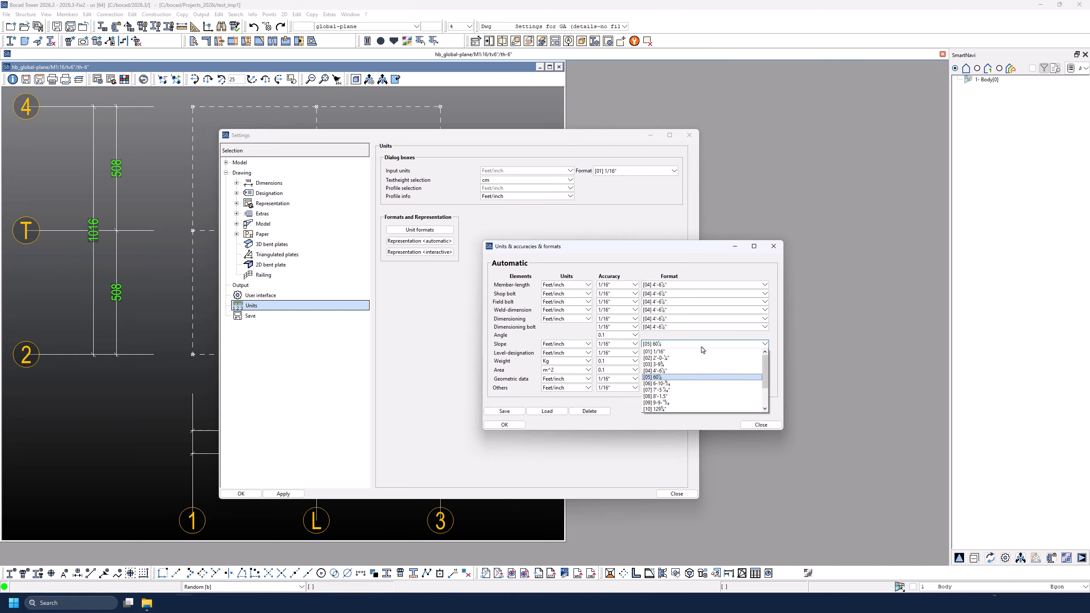
{"action": "left_click", "coordinate": [683, 377]}
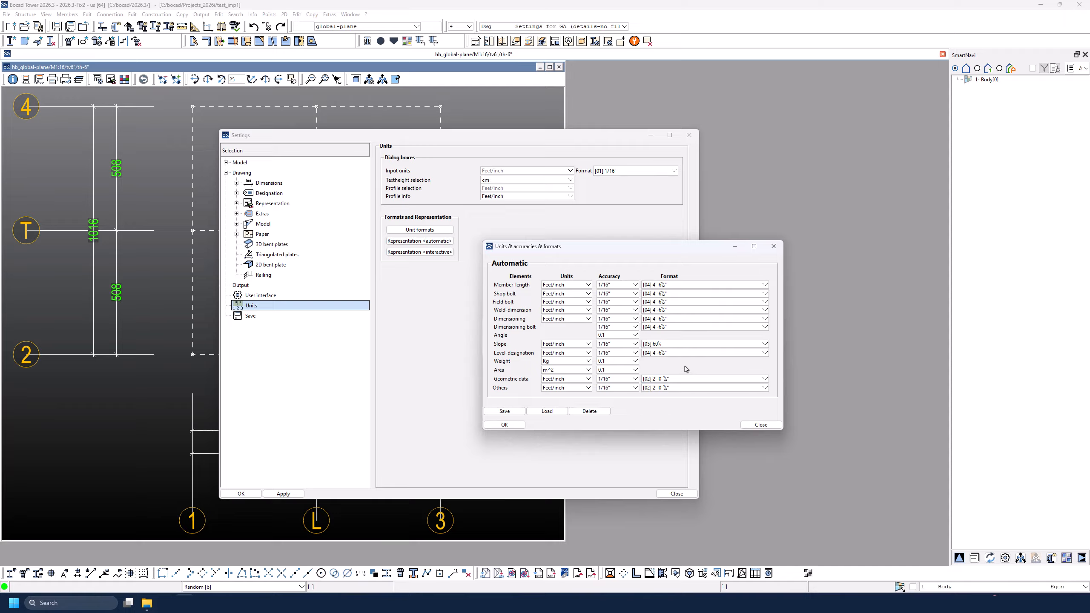
{"action": "left_click", "coordinate": [676, 352]}
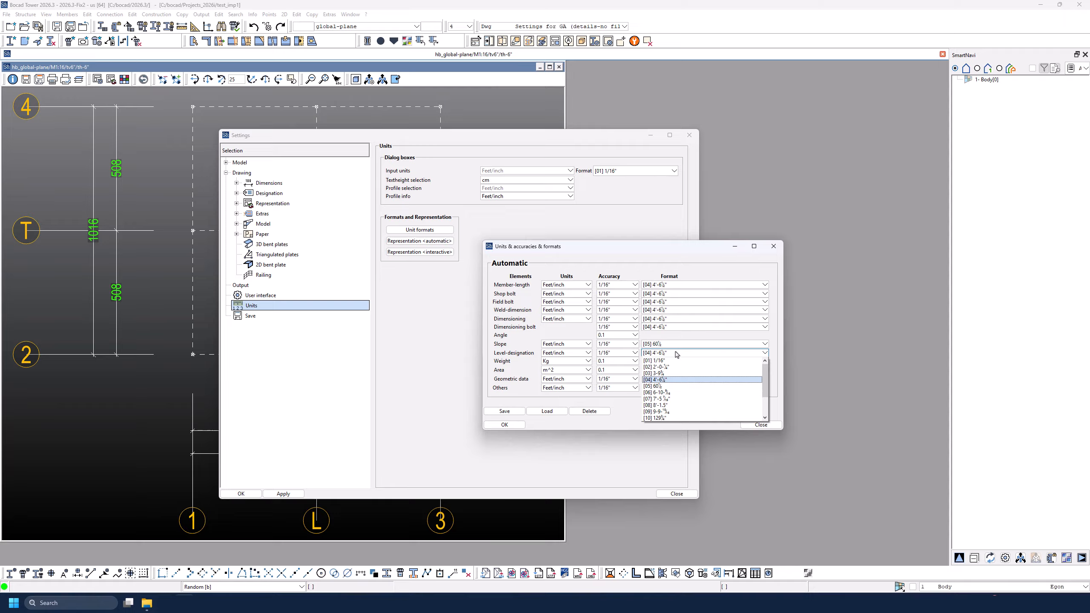
{"action": "left_click", "coordinate": [675, 352]}
{"action": "scroll", "coordinate": [672, 378], "scroll_direction": "down", "scroll_amount": 2}
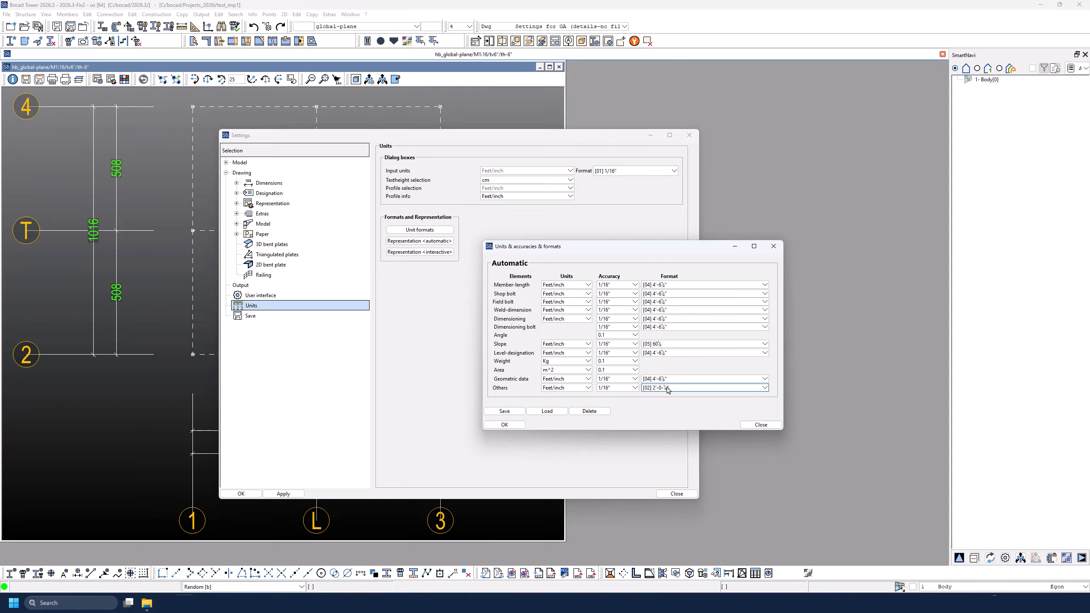
{"action": "scroll", "coordinate": [673, 388], "scroll_direction": "down", "scroll_amount": 2}
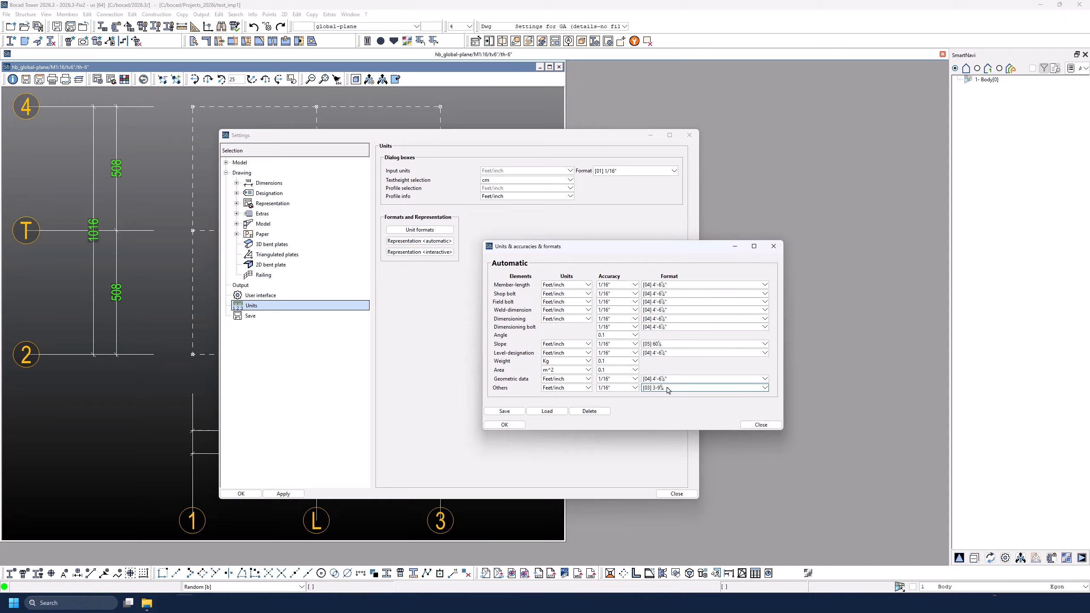
{"action": "left_click", "coordinate": [505, 425]}
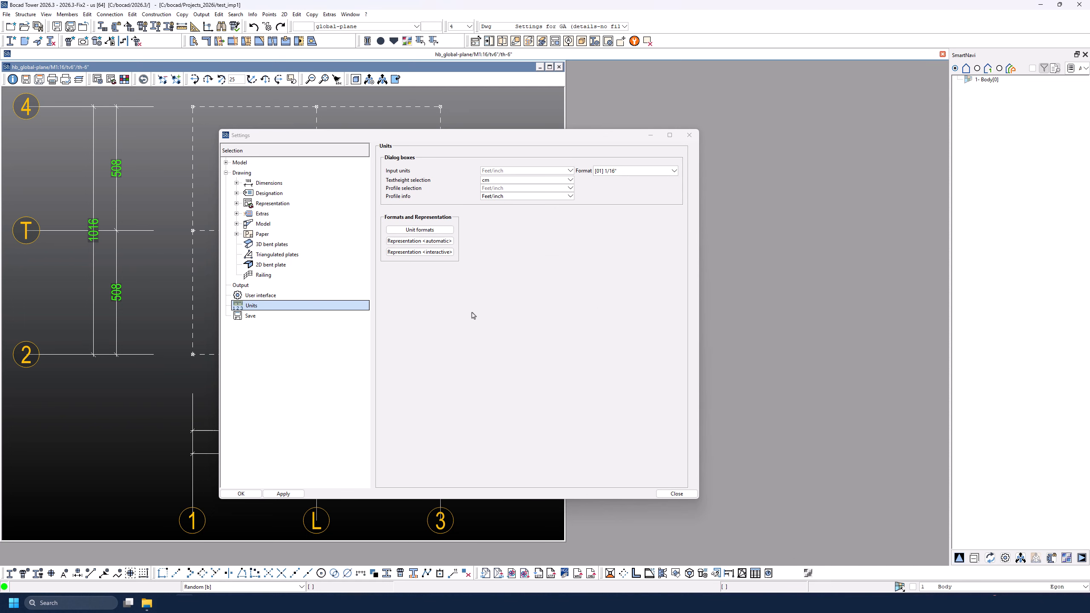
Step: Set the interactive 2D units of Dimensioning, Slope, Radius/Diameter, Vector/Distance, Arc of circle and Level-Designation to Feet/inch
{"action": "left_click", "coordinate": [433, 254]}
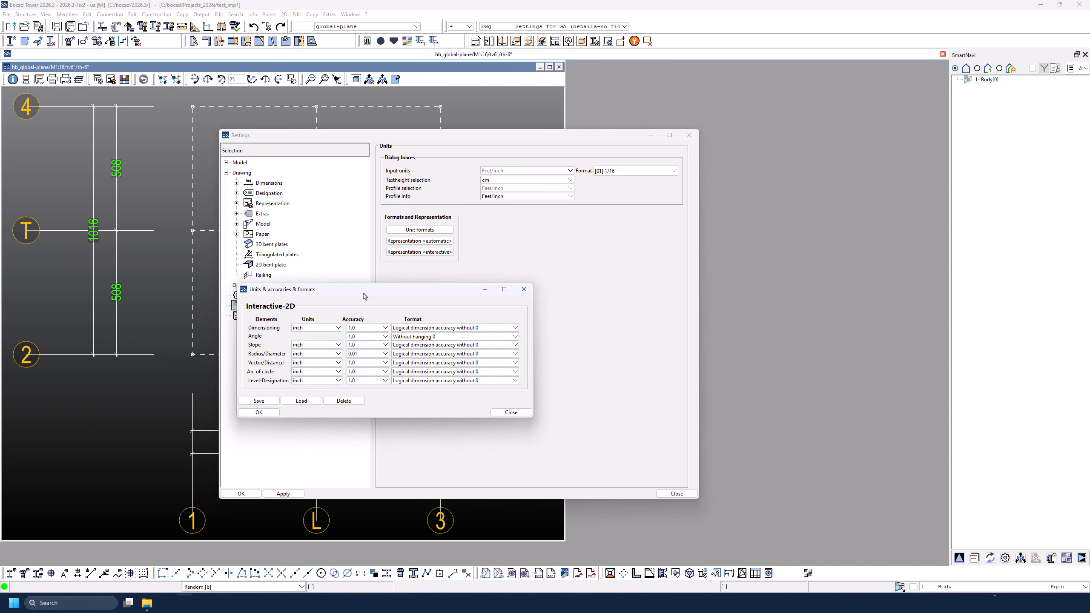
{"action": "left_click_drag", "start_coordinate": [362, 292], "coordinate": [578, 294]}
{"action": "left_click", "coordinate": [541, 325]}
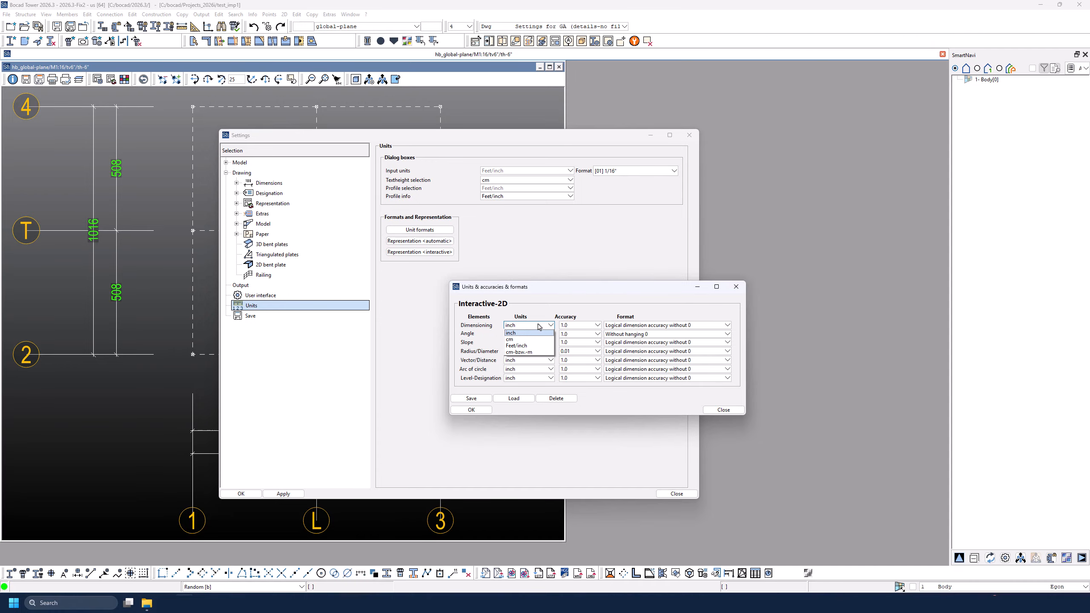
{"action": "left_click", "coordinate": [541, 348]}
{"action": "scroll", "coordinate": [533, 344], "scroll_direction": "down", "scroll_amount": 3}
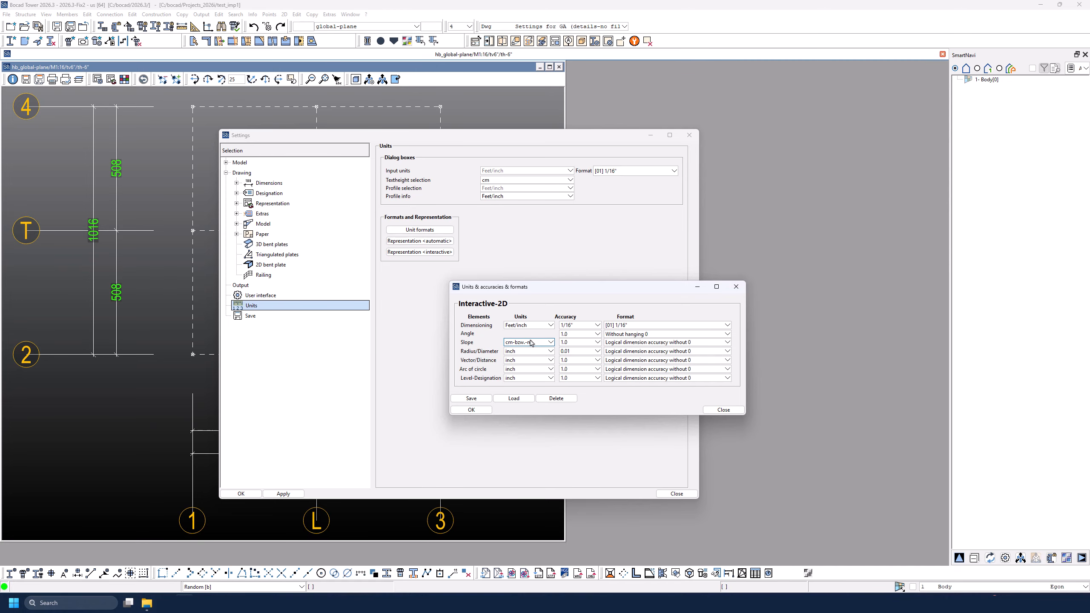
{"action": "scroll", "coordinate": [532, 343], "scroll_direction": "up", "scroll_amount": 1}
{"action": "scroll", "coordinate": [532, 352], "scroll_direction": "down", "scroll_amount": 1}
{"action": "scroll", "coordinate": [530, 361], "scroll_direction": "down", "scroll_amount": 2}
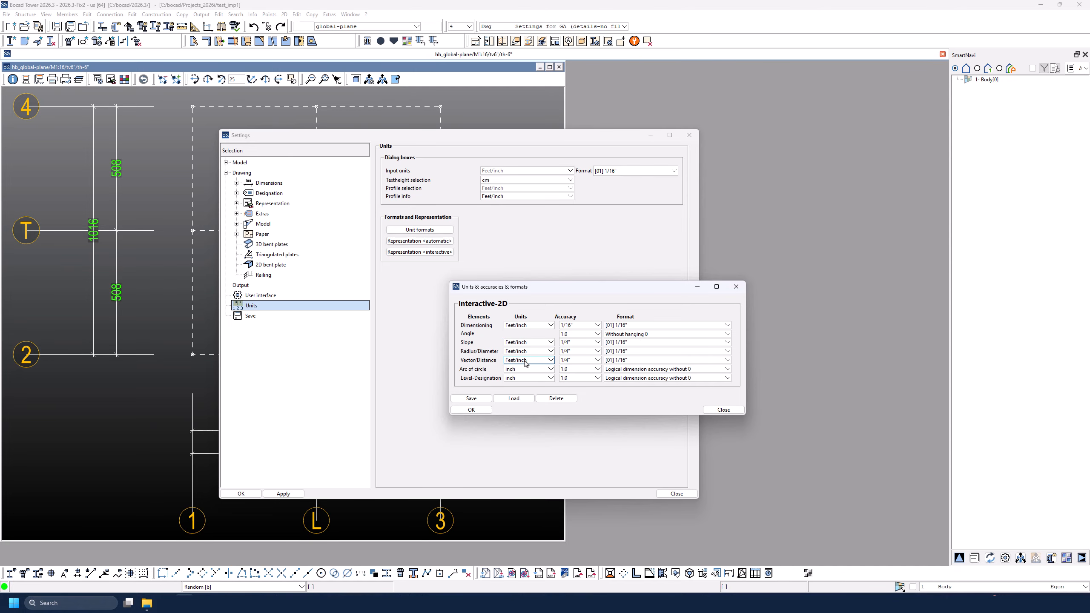
{"action": "scroll", "coordinate": [528, 369], "scroll_direction": "down", "scroll_amount": 2}
{"action": "scroll", "coordinate": [527, 376], "scroll_direction": "down", "scroll_amount": 2}
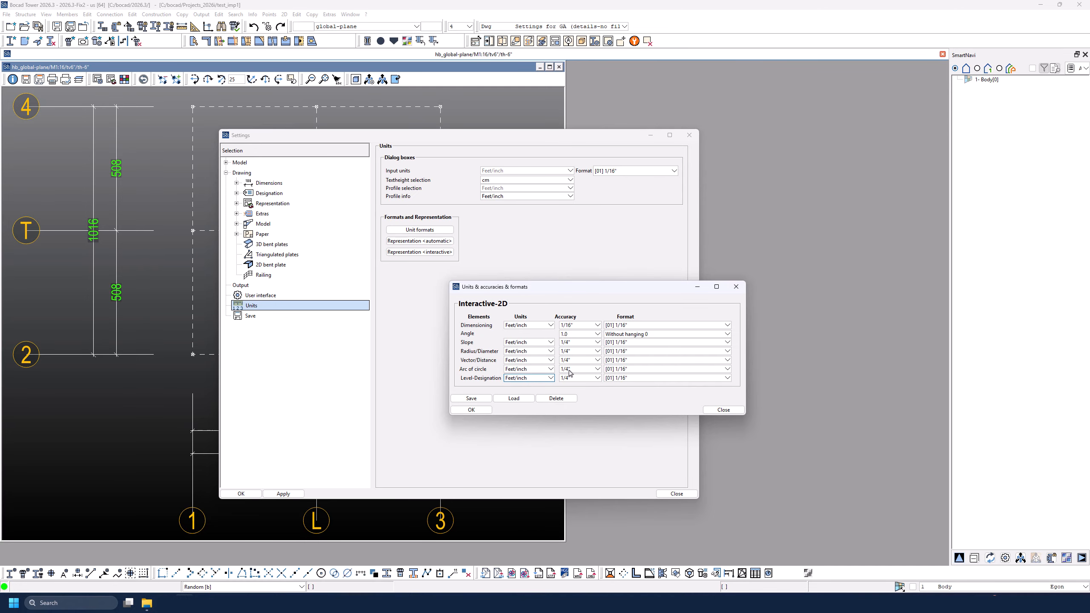
Step: Set the interactive accuracy of Slope, Radius/Diameter, Vector/Distance, Arc of circle and Level-Designation to 1/16"
{"action": "scroll", "coordinate": [583, 346], "scroll_direction": "down", "scroll_amount": 1}
{"action": "scroll", "coordinate": [581, 352], "scroll_direction": "down", "scroll_amount": 2}
{"action": "scroll", "coordinate": [580, 378], "scroll_direction": "down", "scroll_amount": 2}
{"action": "scroll", "coordinate": [626, 380], "scroll_direction": "down", "scroll_amount": 1}
Step: Set the interactive formats of Slope, Radius/Diameter, Vector/Distance, Arc of circle and Level-Designation to [04], and accept the interactive representation settings
{"action": "scroll", "coordinate": [627, 379], "scroll_direction": "down", "scroll_amount": 2}
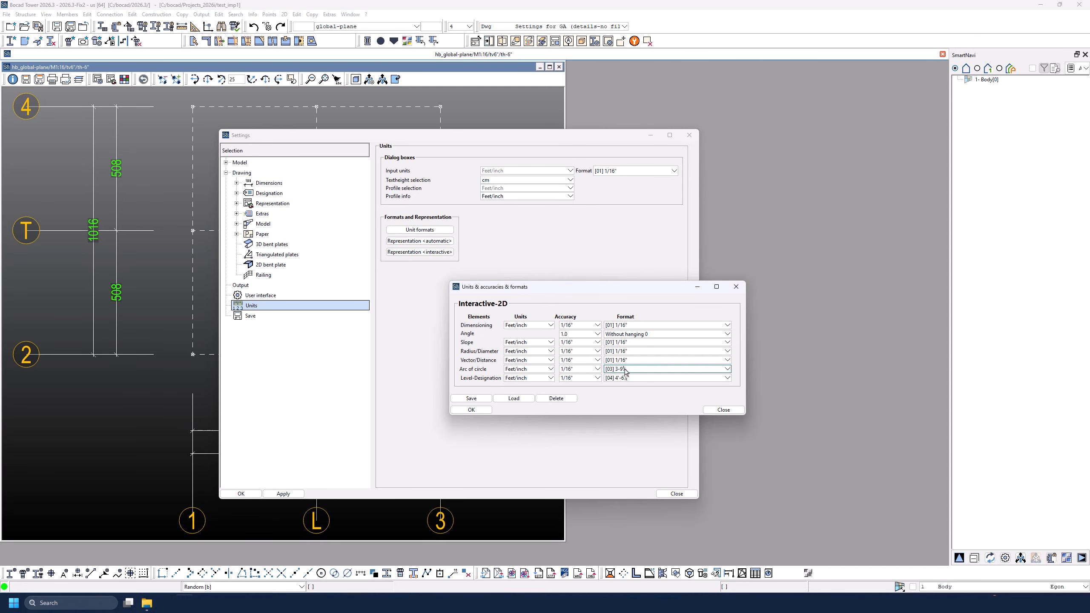
{"action": "scroll", "coordinate": [624, 369], "scroll_direction": "down", "scroll_amount": 2}
{"action": "scroll", "coordinate": [624, 370], "scroll_direction": "down", "scroll_amount": 1}
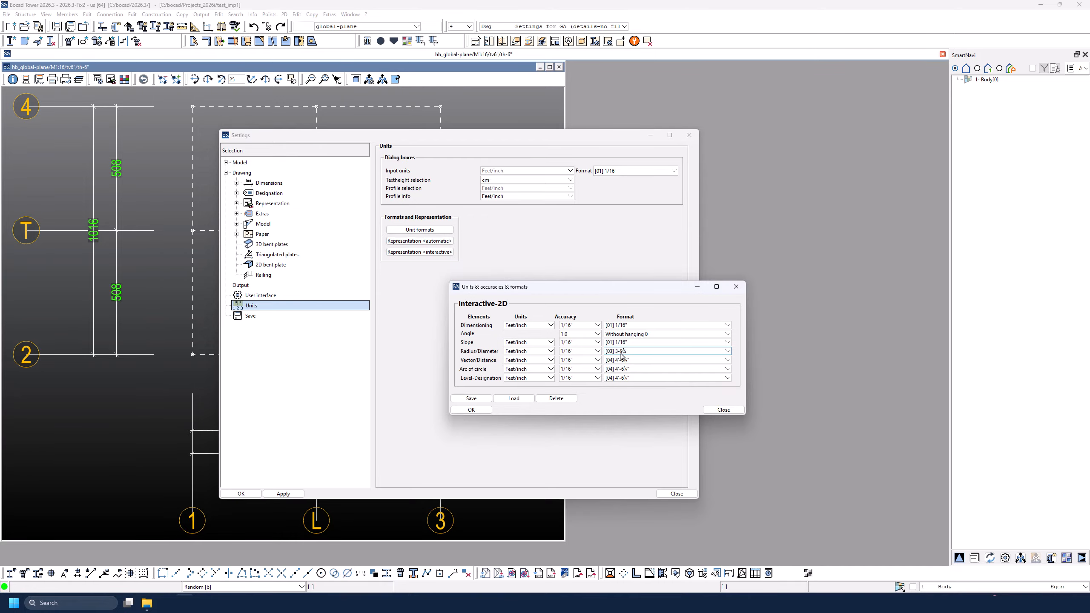
{"action": "scroll", "coordinate": [622, 353], "scroll_direction": "down", "scroll_amount": 2}
{"action": "scroll", "coordinate": [620, 343], "scroll_direction": "down", "scroll_amount": 1}
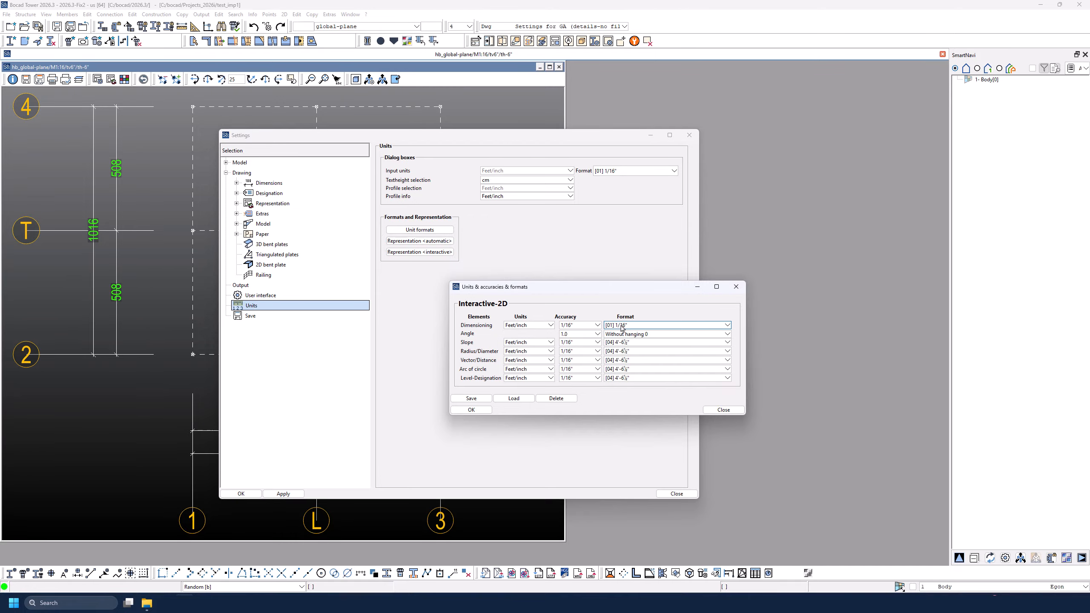
{"action": "left_click", "coordinate": [471, 410]}
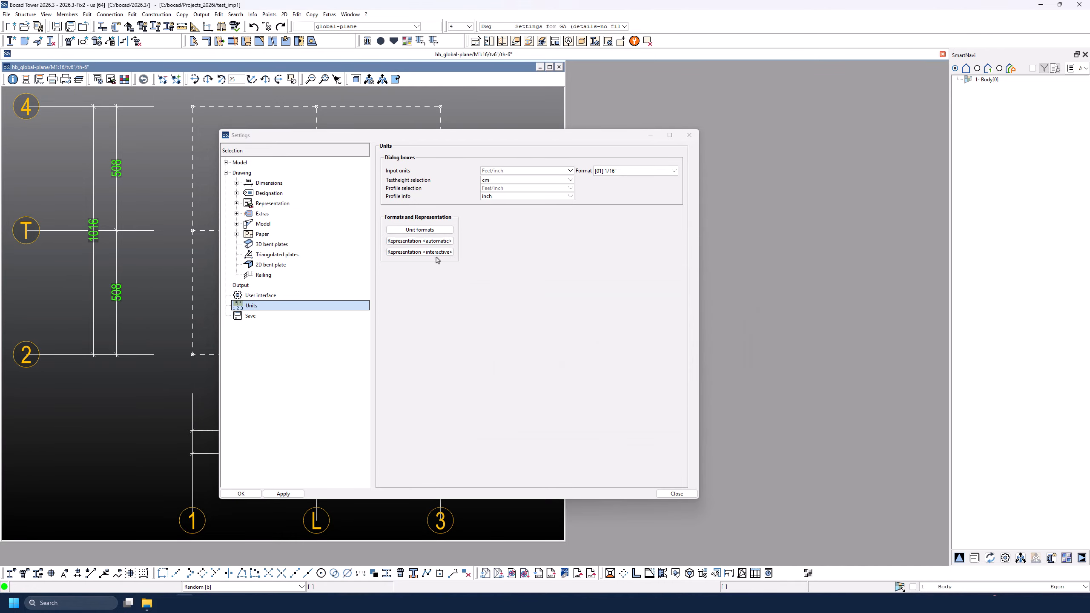
Step: Review the layout choices of unit format 01 without changing them, and accept the Units settings
{"action": "left_click", "coordinate": [447, 232]}
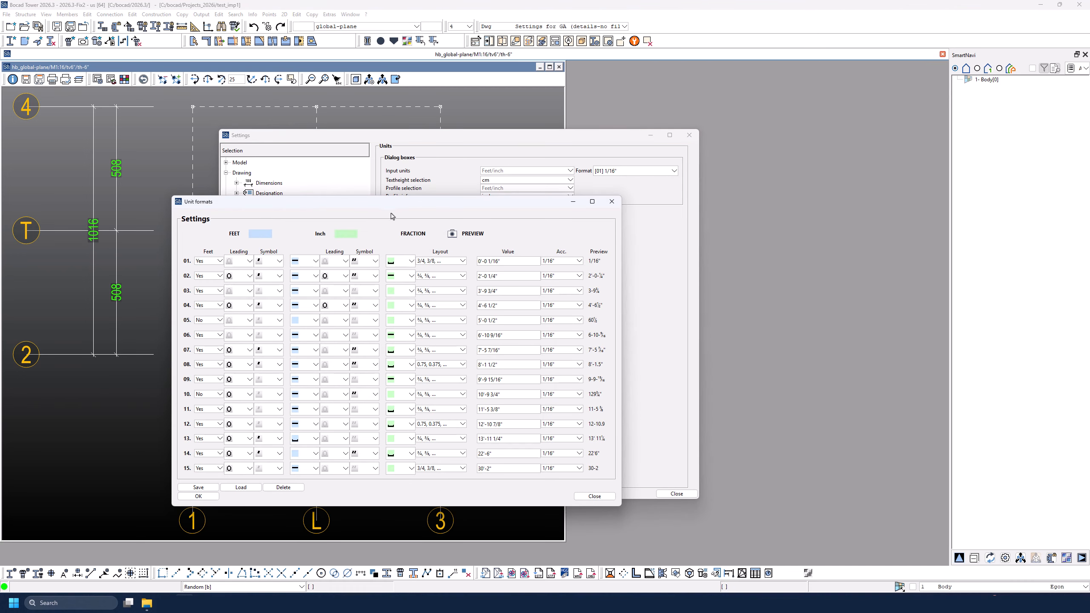
{"action": "left_click_drag", "start_coordinate": [391, 206], "coordinate": [612, 221]}
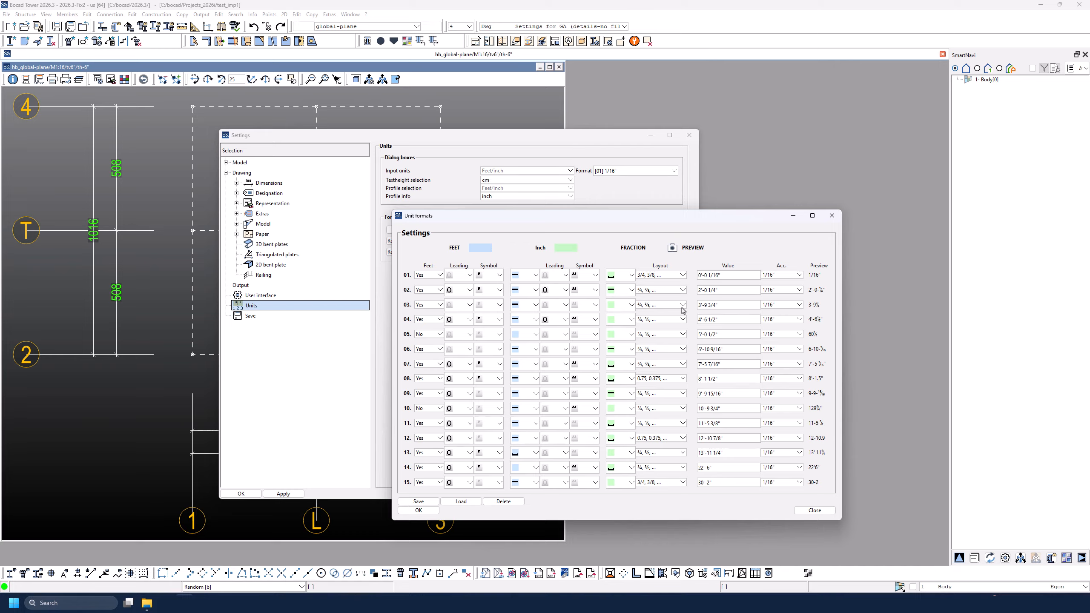
{"action": "left_click", "coordinate": [683, 275]}
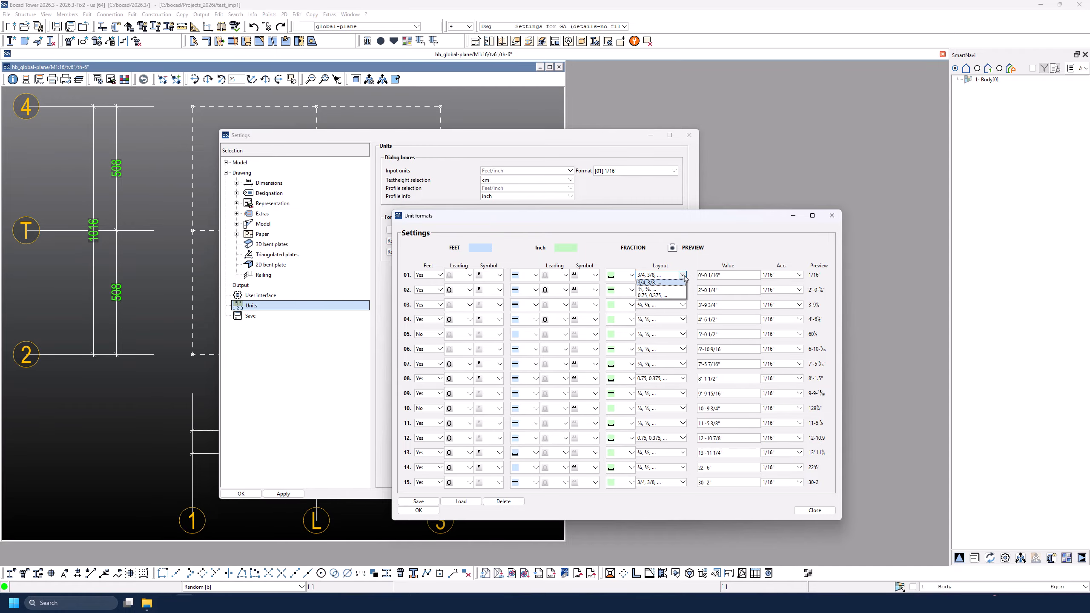
{"action": "left_click", "coordinate": [684, 277]}
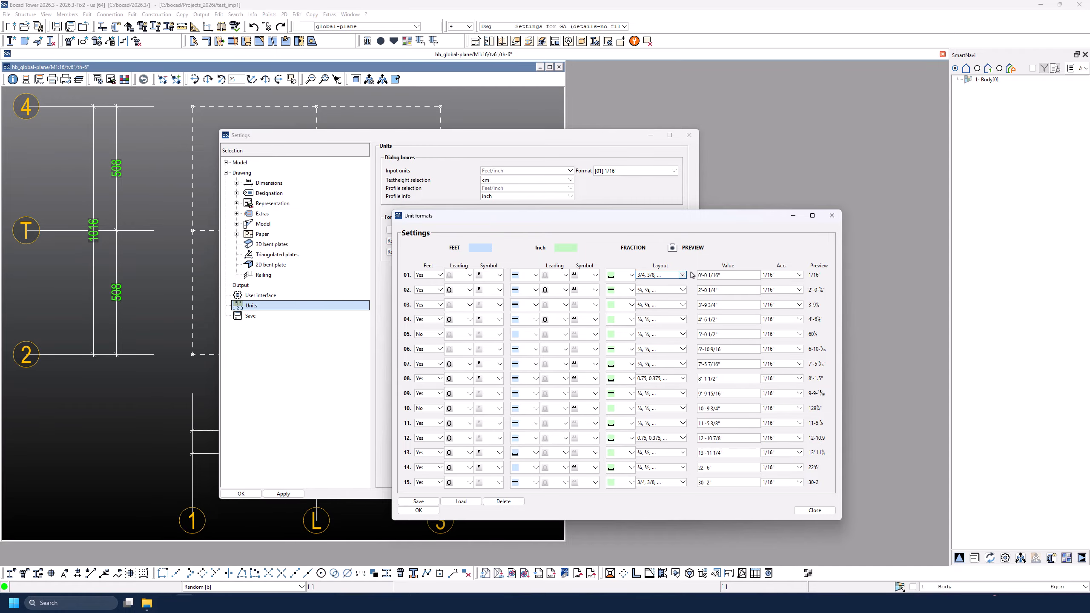
{"action": "left_click", "coordinate": [814, 510]}
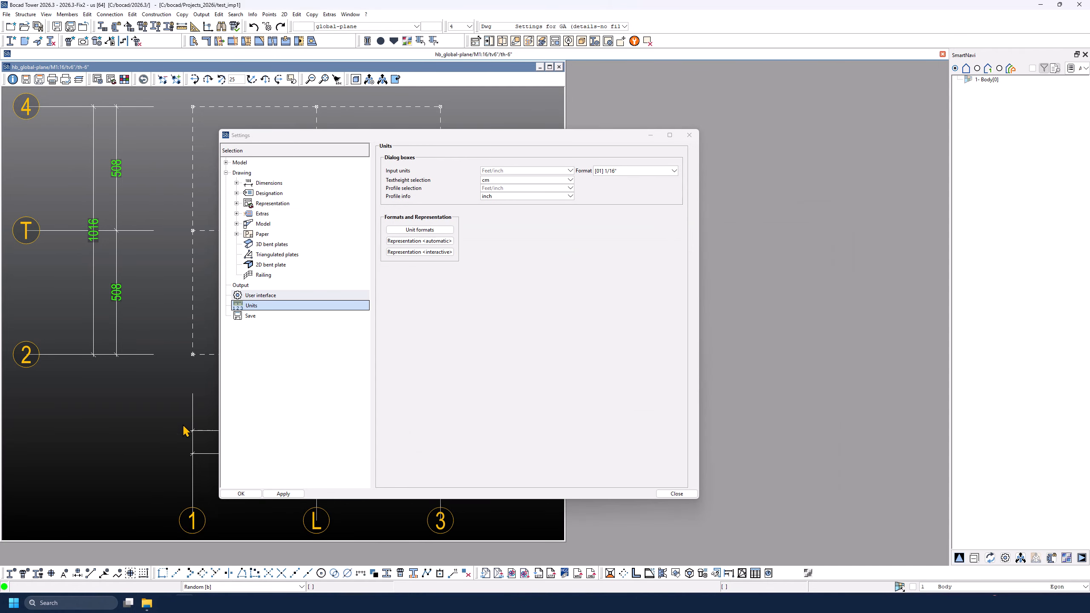
{"action": "left_click", "coordinate": [240, 494]}
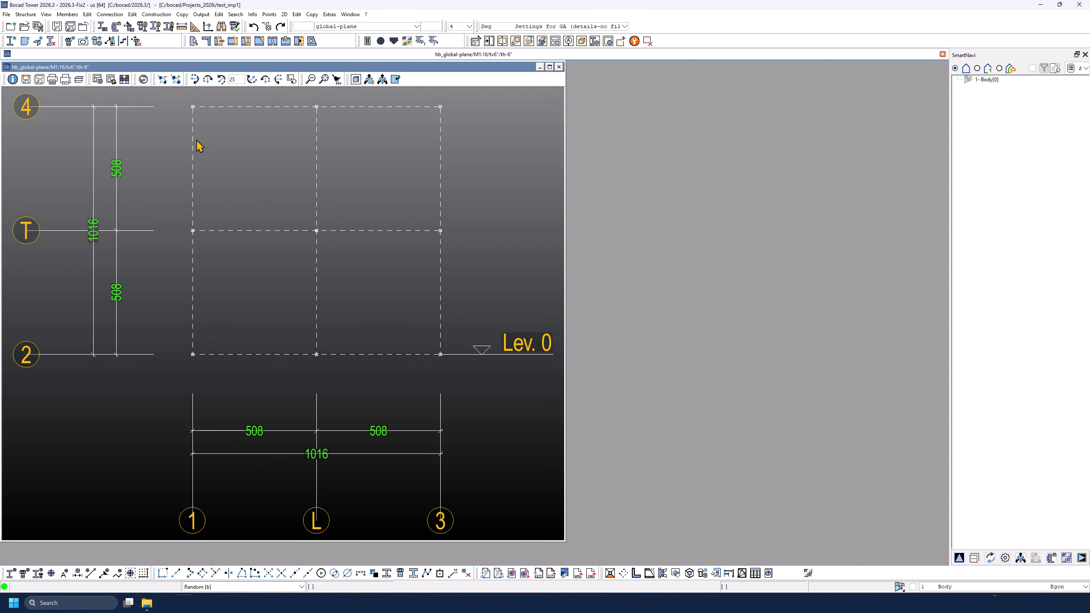
Step: In the grid display settings of the view, set the dimension location to "top, stepped evading"
{"action": "left_click", "coordinate": [98, 79]}
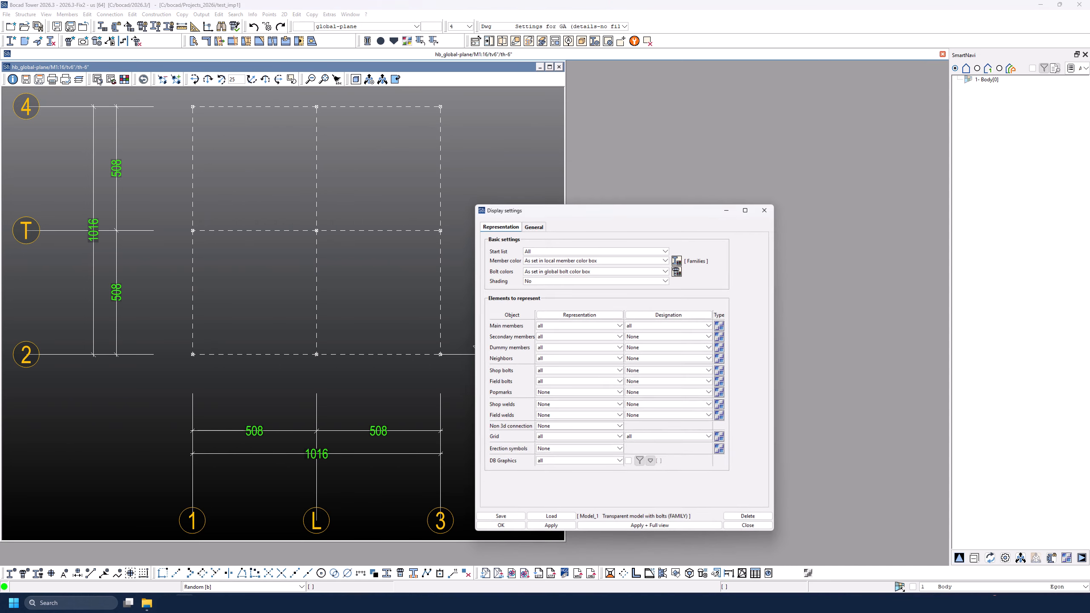
{"action": "left_click", "coordinate": [721, 437]}
{"action": "left_click", "coordinate": [231, 265]}
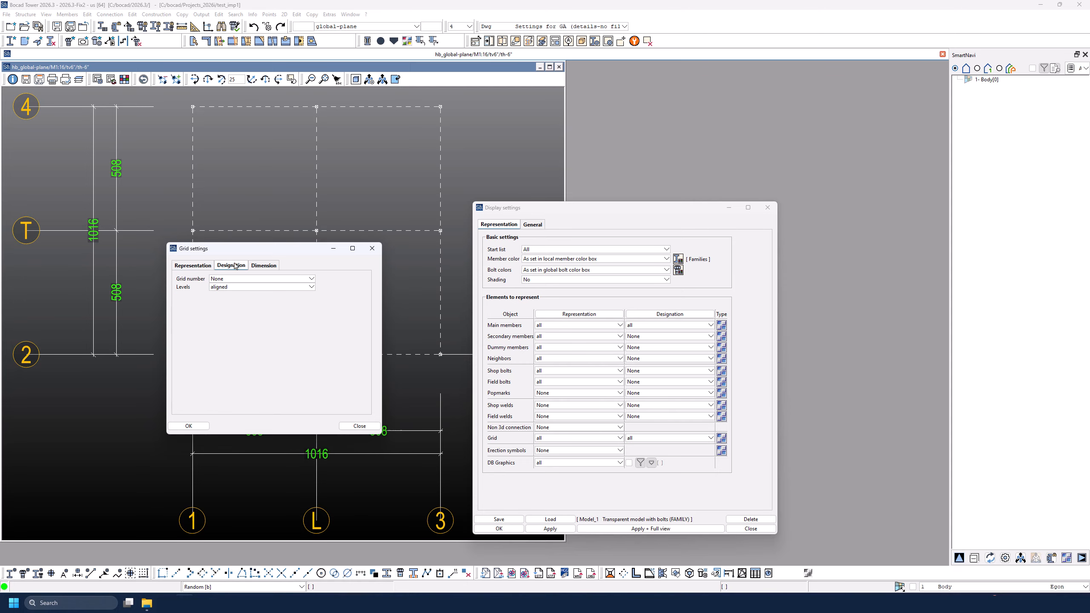
{"action": "left_click", "coordinate": [265, 266]}
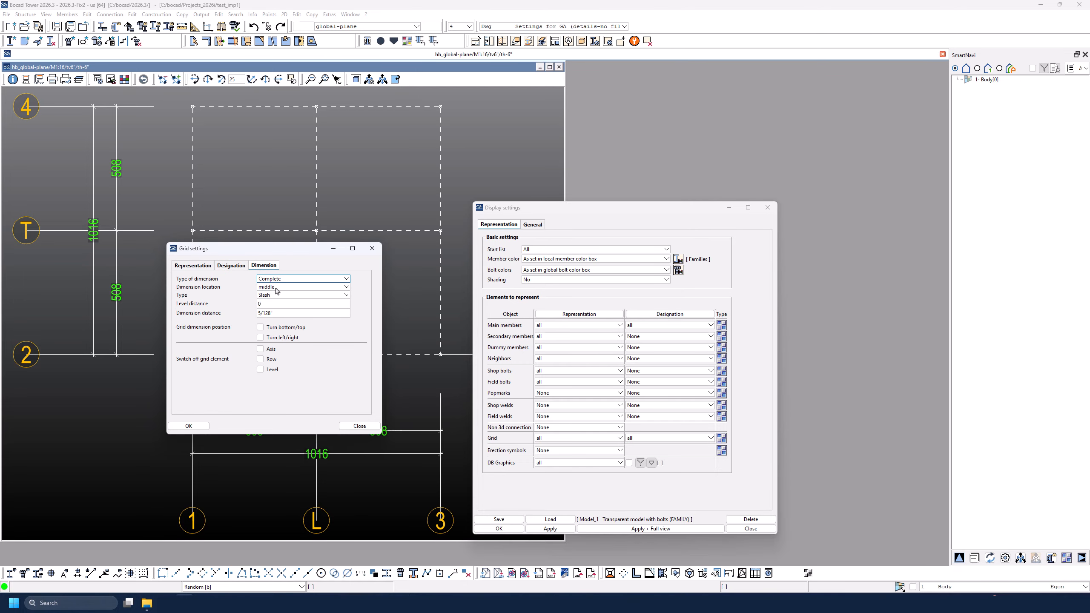
{"action": "left_click", "coordinate": [275, 314]}
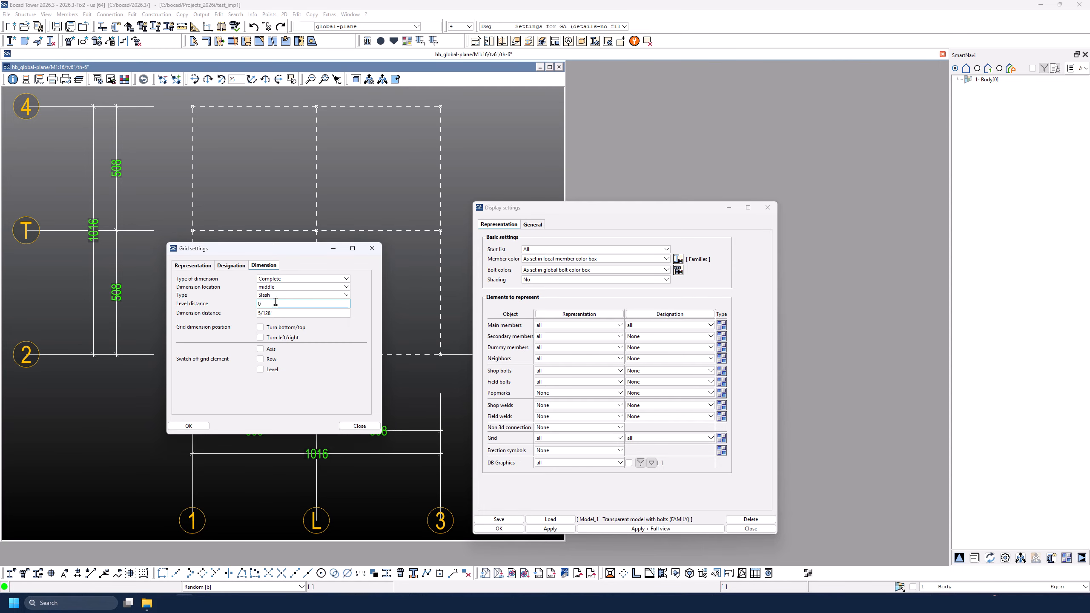
{"action": "left_click", "coordinate": [275, 296]}
{"action": "left_click", "coordinate": [273, 295]}
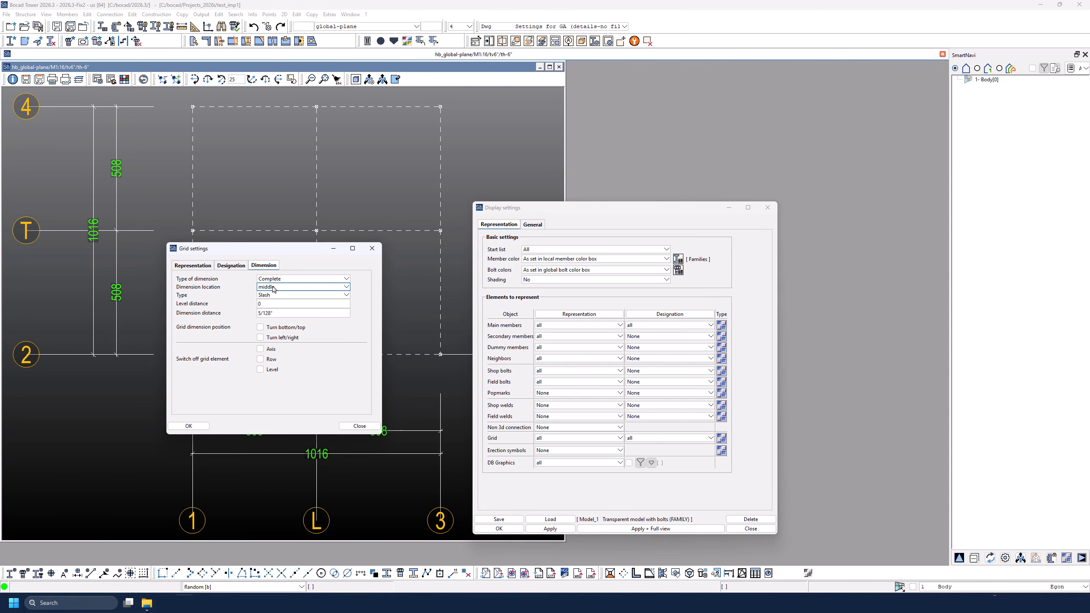
{"action": "left_click", "coordinate": [272, 288]}
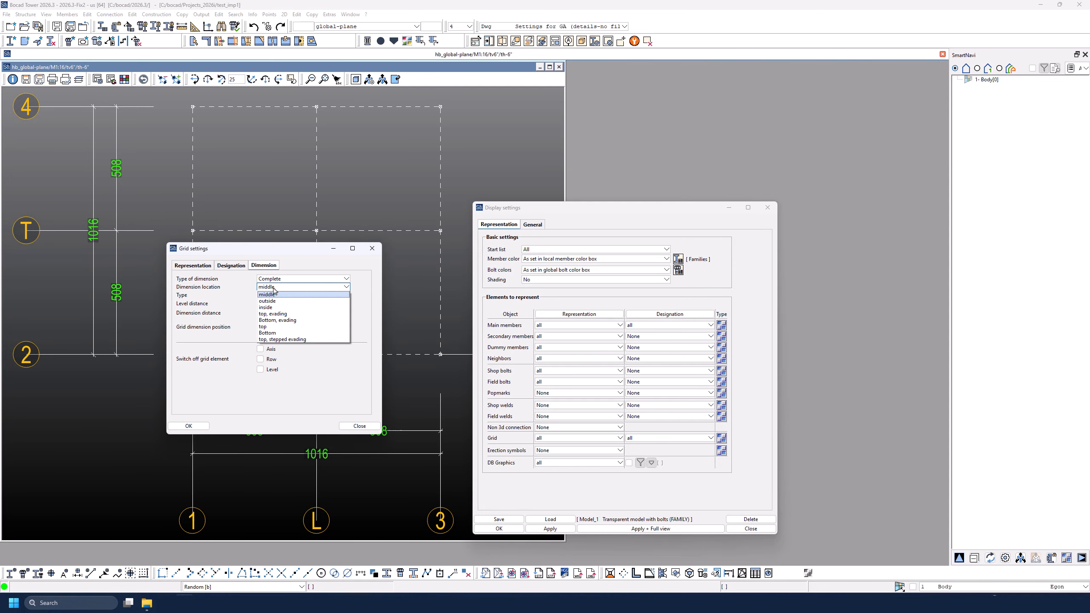
{"action": "left_click", "coordinate": [282, 340]}
{"action": "left_click", "coordinate": [268, 313]}
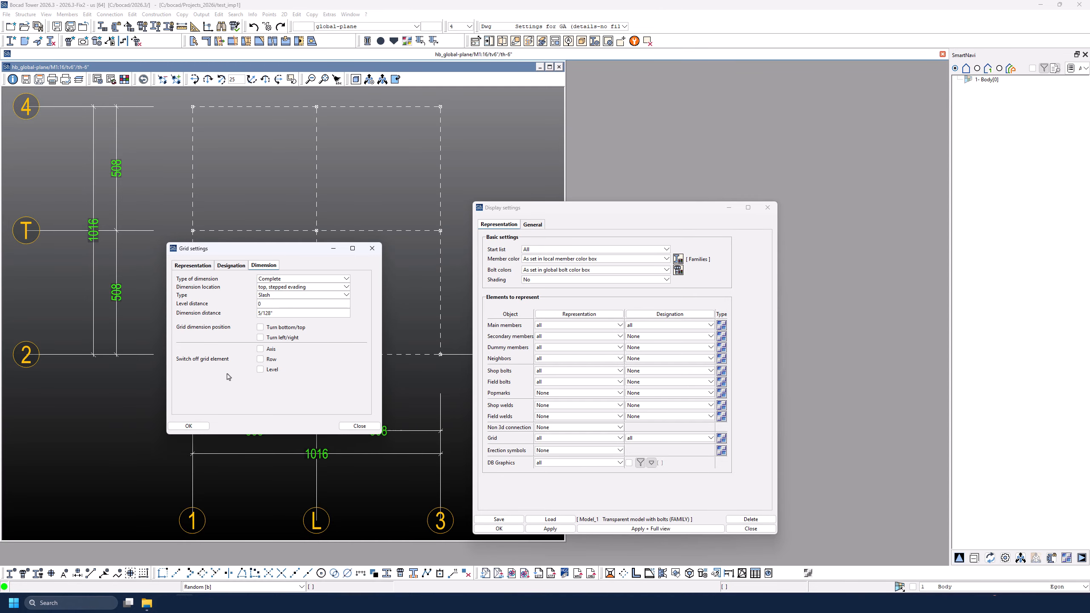
Step: Check the remaining grid designation and representation options, and accept the grid and display settings to redraw the view
{"action": "left_click", "coordinate": [225, 266]}
{"action": "left_click", "coordinate": [200, 267]}
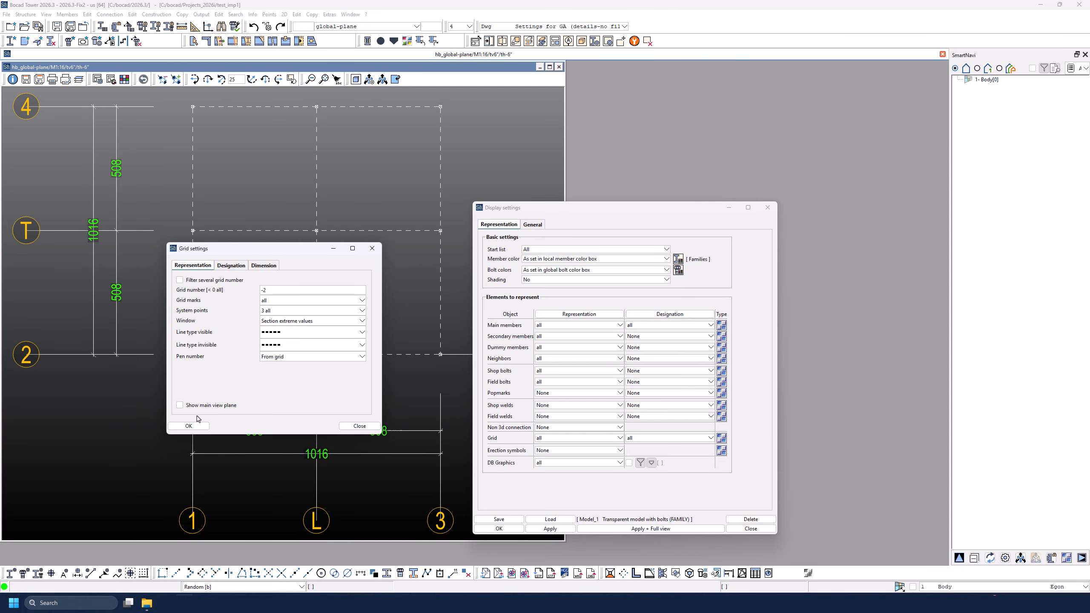
{"action": "left_click", "coordinate": [189, 426]}
{"action": "left_click", "coordinate": [500, 529]}
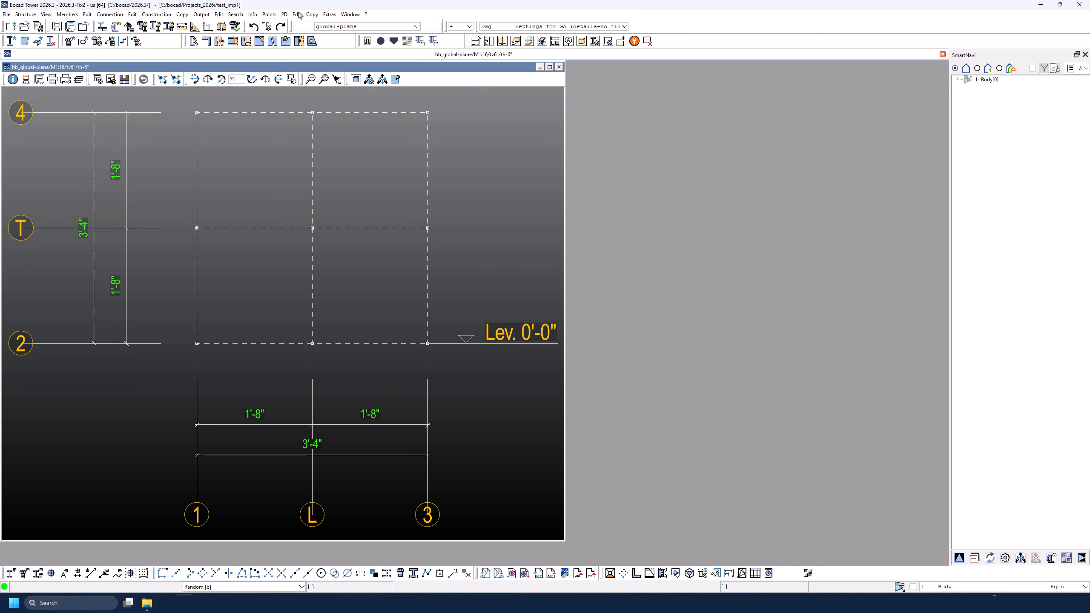
Step: Configure a 2D dimension in X with Feet/inch units and format [04], and accept the settings
{"action": "left_click", "coordinate": [284, 14]}
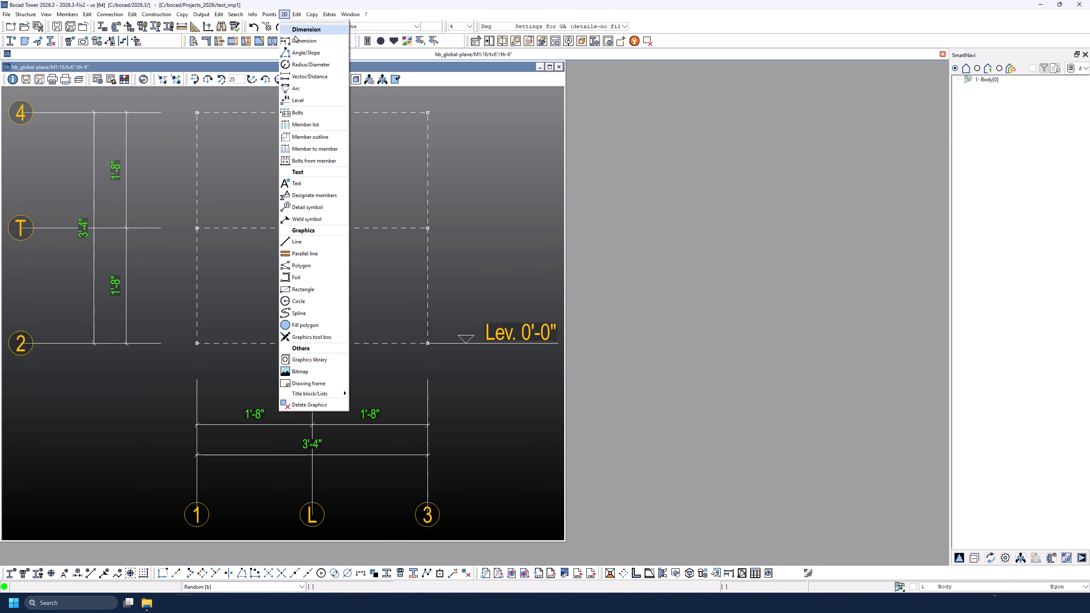
{"action": "left_click", "coordinate": [309, 42]}
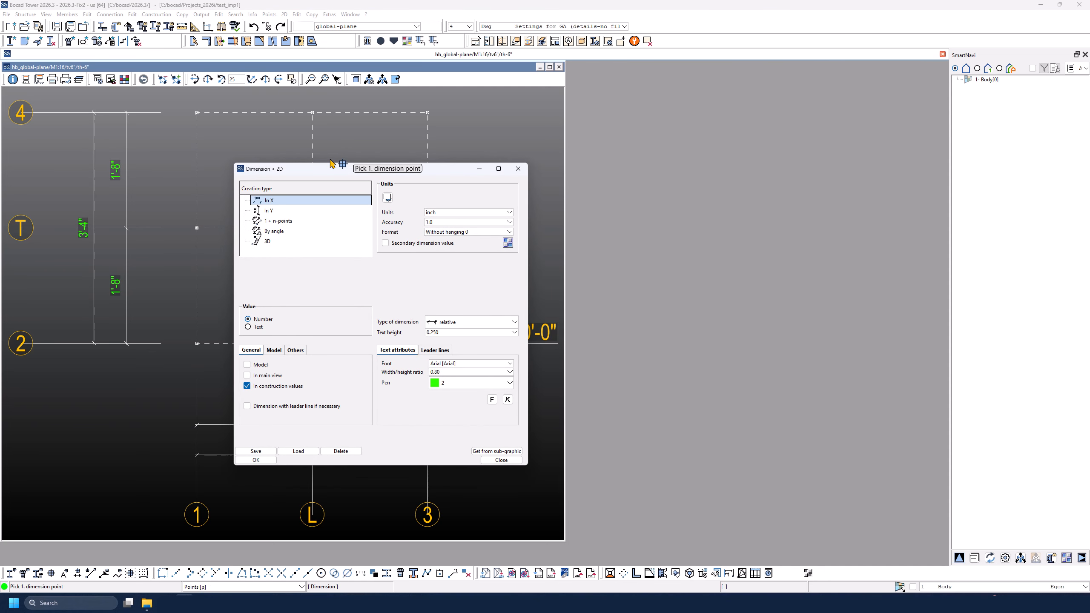
{"action": "left_click", "coordinate": [444, 212]}
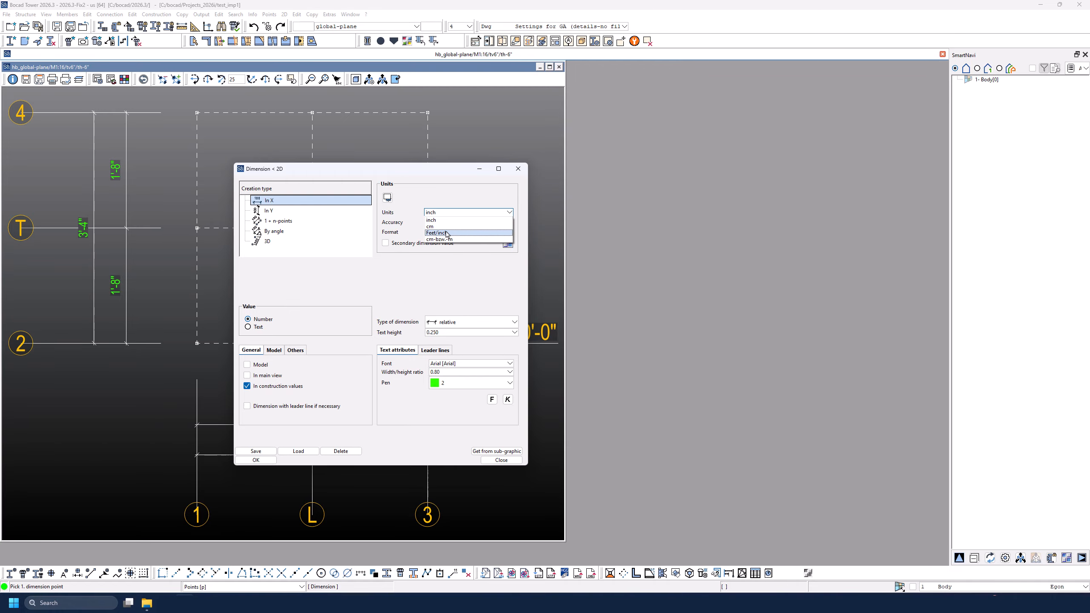
{"action": "left_click", "coordinate": [448, 233]}
{"action": "left_click_drag", "start_coordinate": [231, 164], "coordinate": [294, 216]}
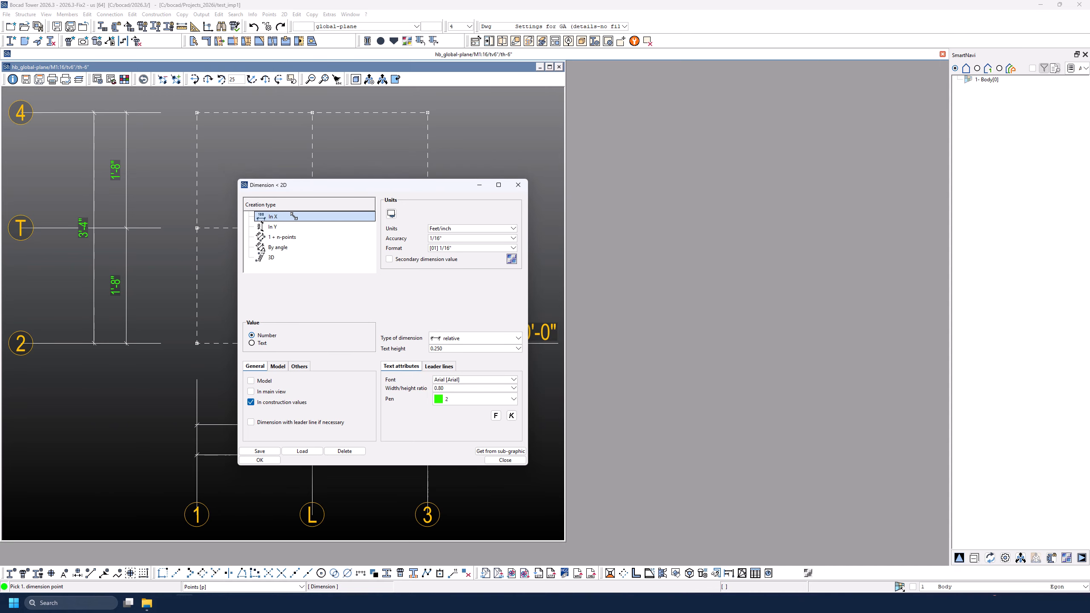
{"action": "left_click", "coordinate": [472, 248]}
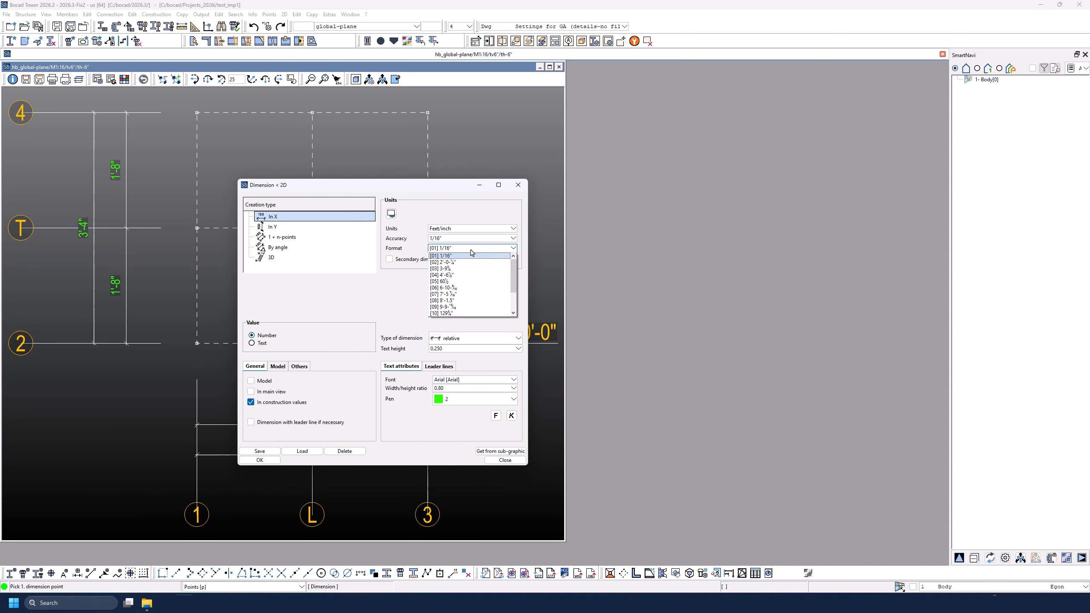
{"action": "left_click", "coordinate": [472, 276]}
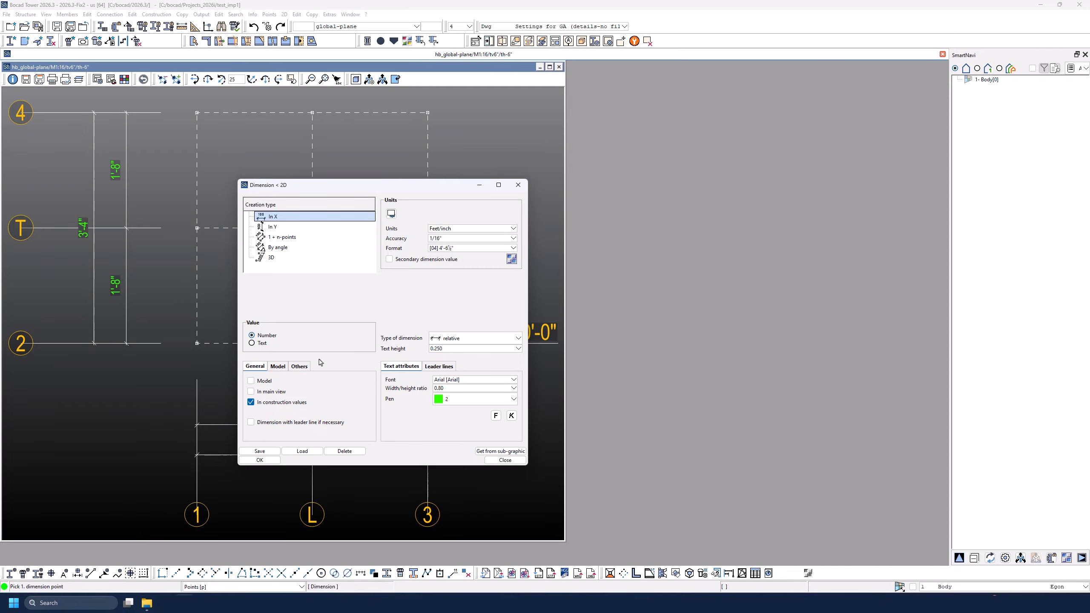
{"action": "left_click", "coordinate": [259, 459]}
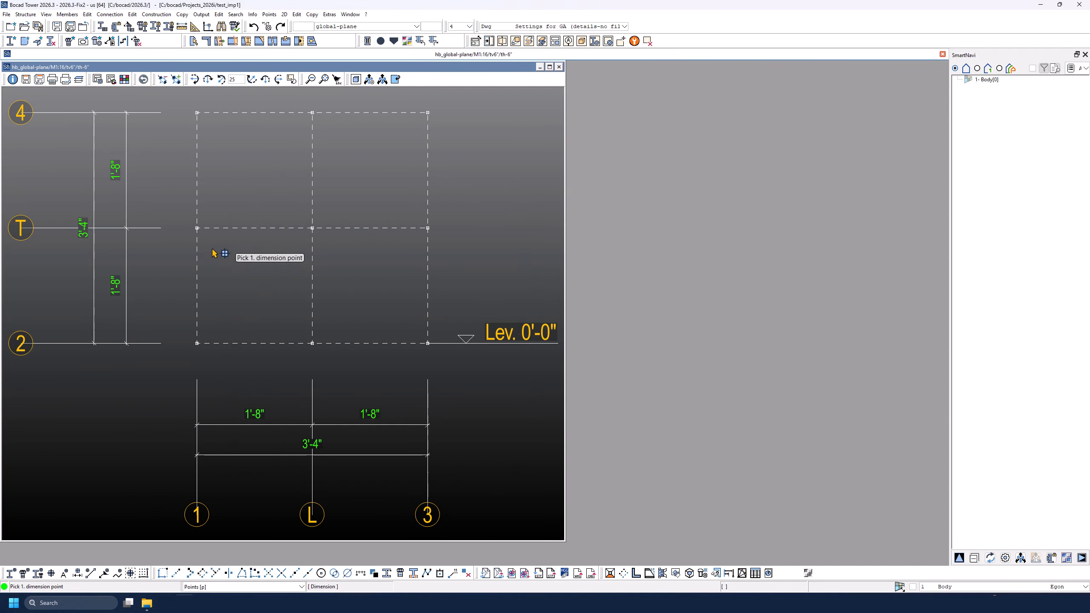
Step: Dimension the span between grid axes 1 and L along row T, placing the dimension line just above the row
{"action": "left_click", "coordinate": [198, 227]}
{"action": "left_click", "coordinate": [313, 228]}
{"action": "left_click", "coordinate": [265, 202]}
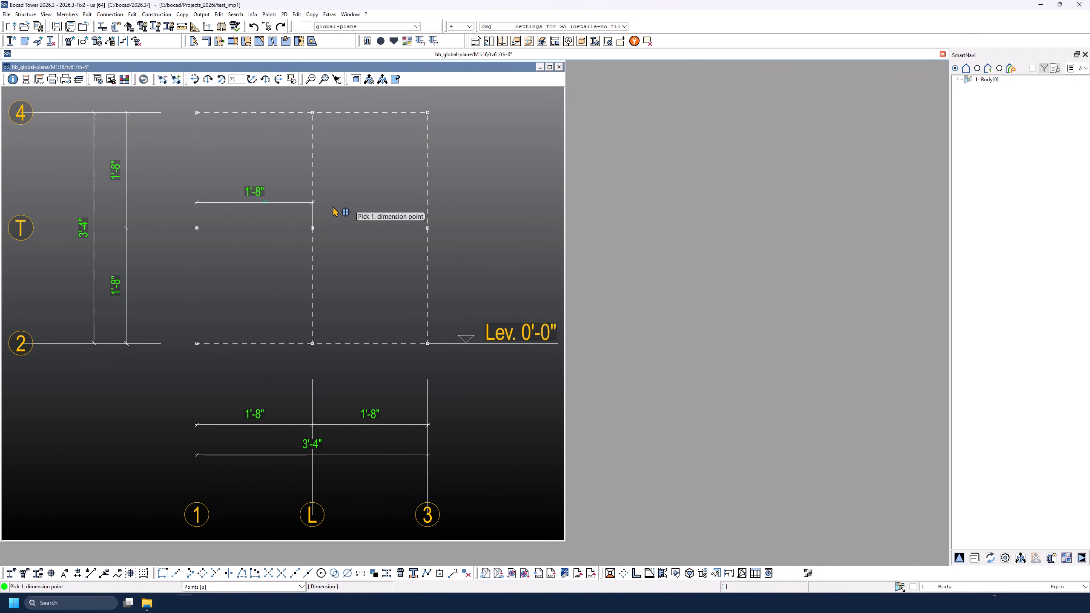
Step: Using dimension format [01] 1/16", dimension the span between axes L and 3 along row T, placing the line above the row
{"action": "right_click", "coordinate": [459, 253]}
{"action": "left_click", "coordinate": [459, 250]}
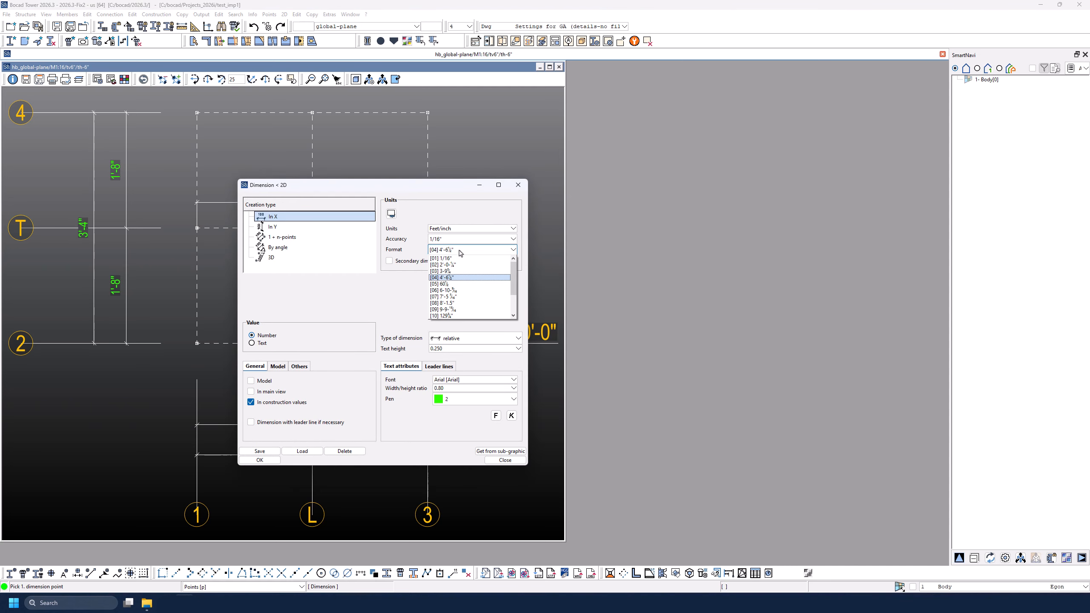
{"action": "left_click", "coordinate": [461, 258]}
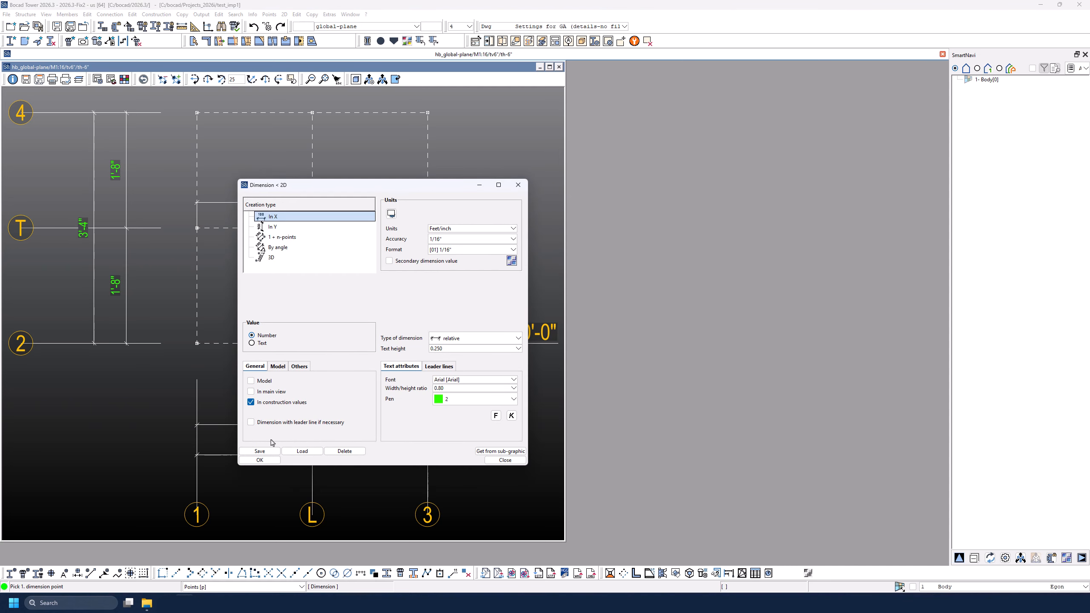
{"action": "left_click", "coordinate": [266, 460]}
{"action": "left_click", "coordinate": [318, 239]}
{"action": "left_click", "coordinate": [427, 234]}
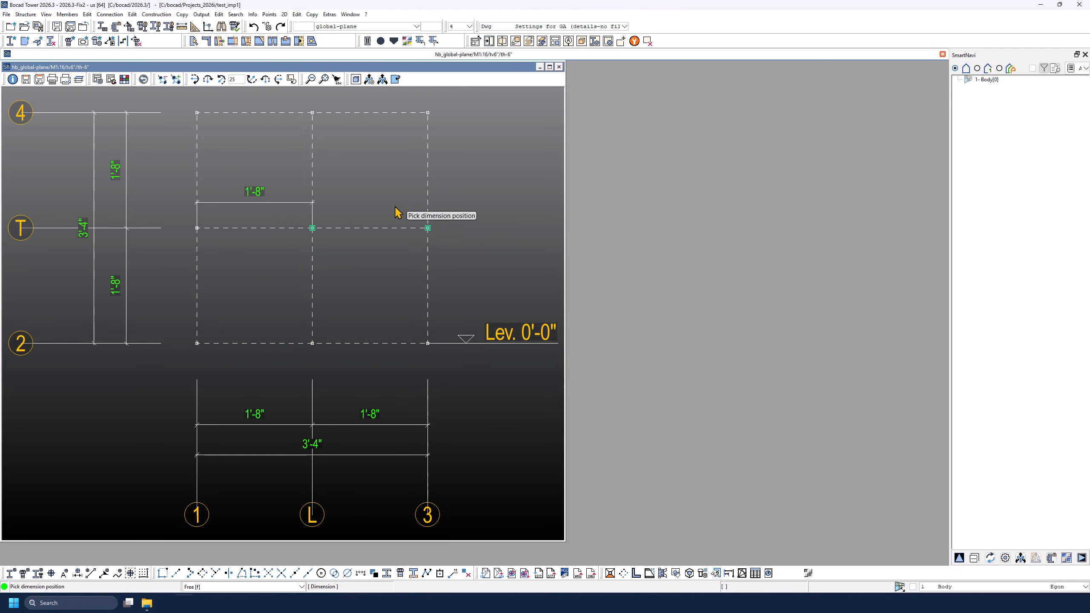
{"action": "left_click", "coordinate": [390, 188]}
Step: Change the dimension format to [05] and dimension the L to 3 span along row T again, above the previous dimension line
{"action": "right_click", "coordinate": [470, 252]}
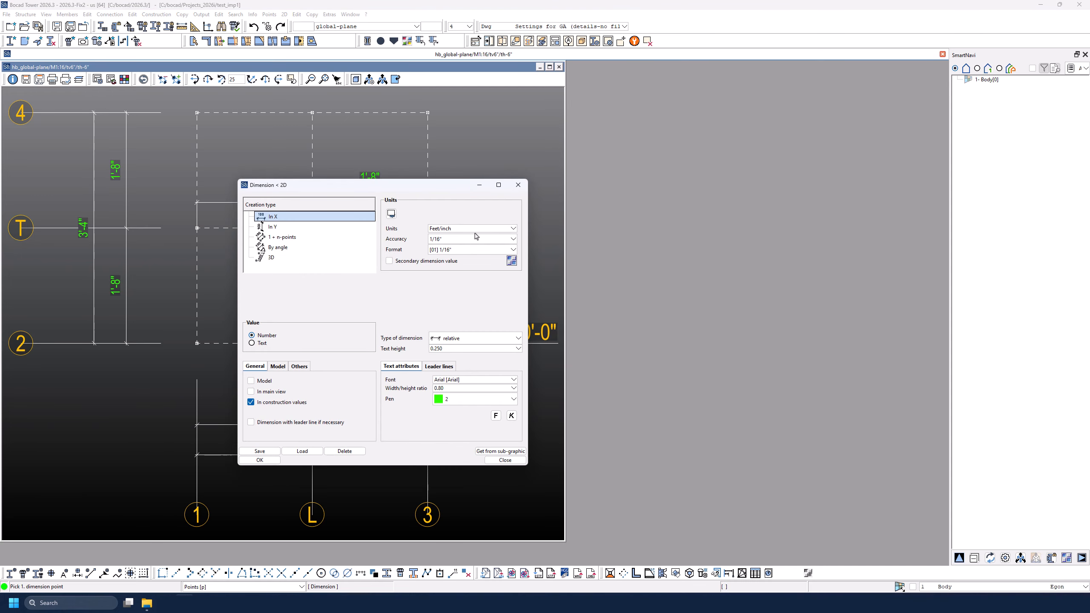
{"action": "left_click", "coordinate": [470, 251]}
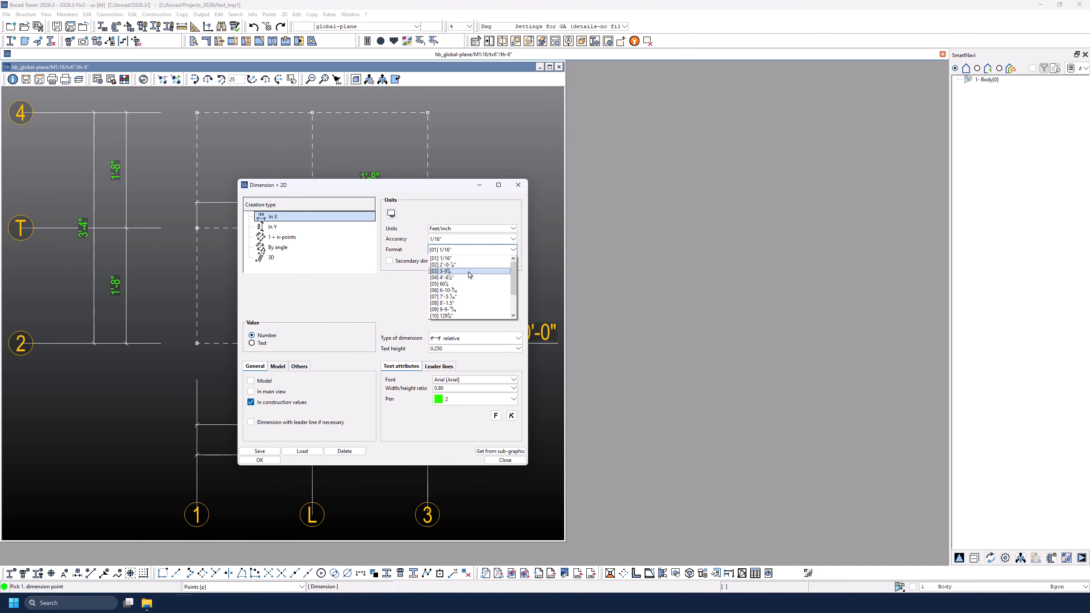
{"action": "left_click", "coordinate": [470, 284]}
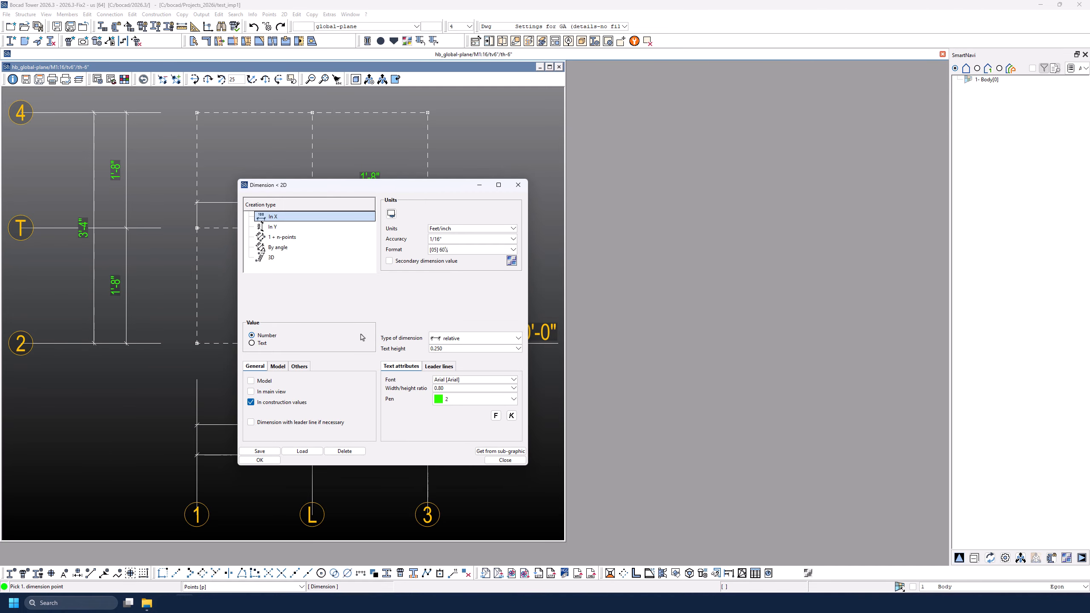
{"action": "left_click", "coordinate": [259, 460]}
{"action": "left_click", "coordinate": [316, 227]}
{"action": "left_click", "coordinate": [427, 228]}
{"action": "left_click", "coordinate": [388, 155]}
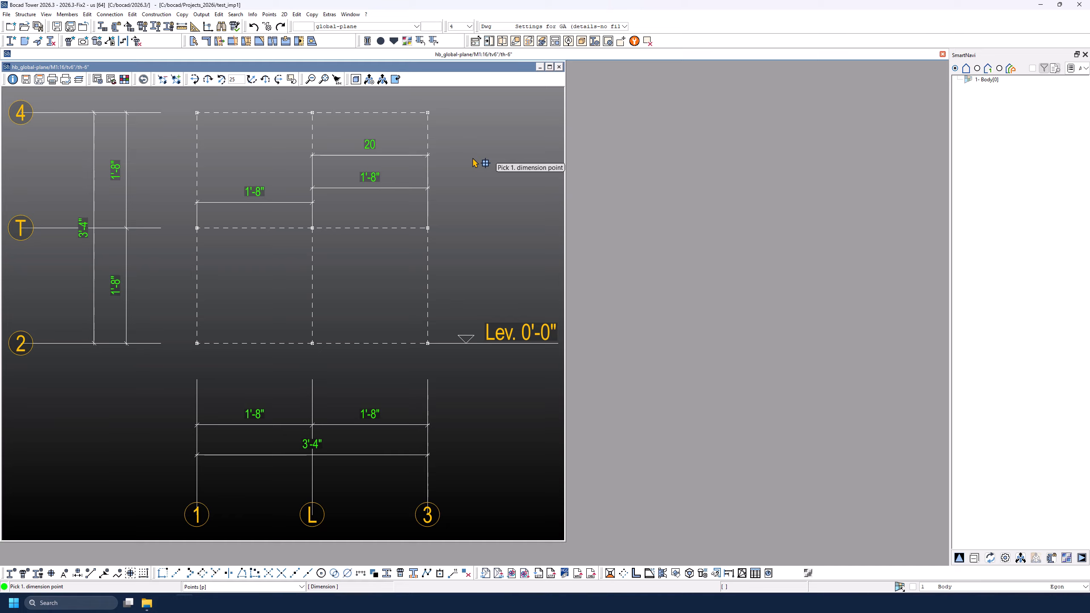
Step: Change the dimension format to [09] and dimension the span between axes L and 3 along row 2, just above the row
{"action": "right_click", "coordinate": [474, 162]}
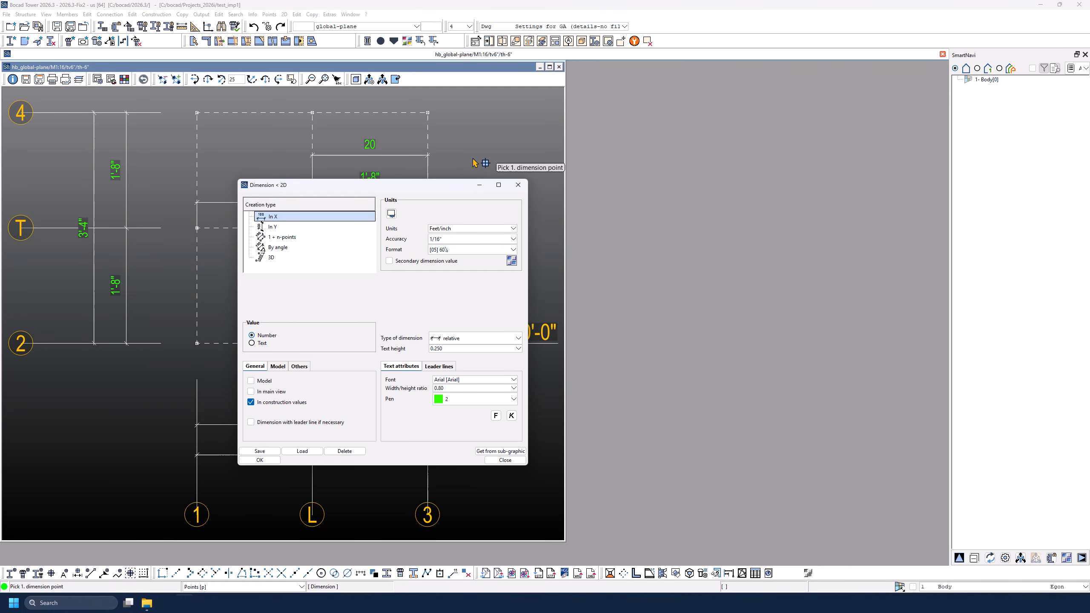
{"action": "left_click", "coordinate": [473, 250]}
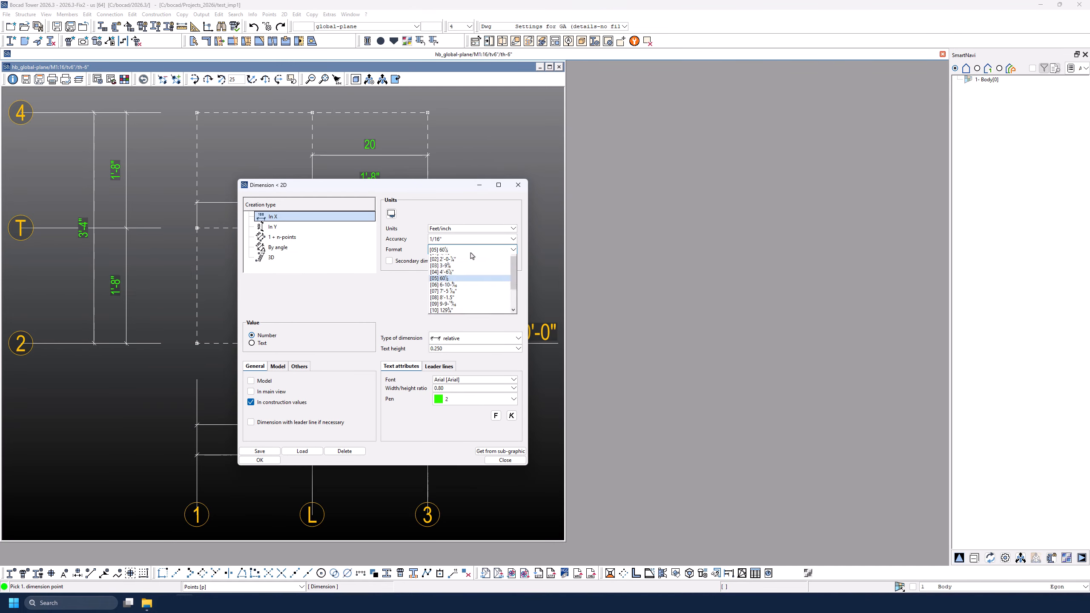
{"action": "left_click", "coordinate": [475, 310]}
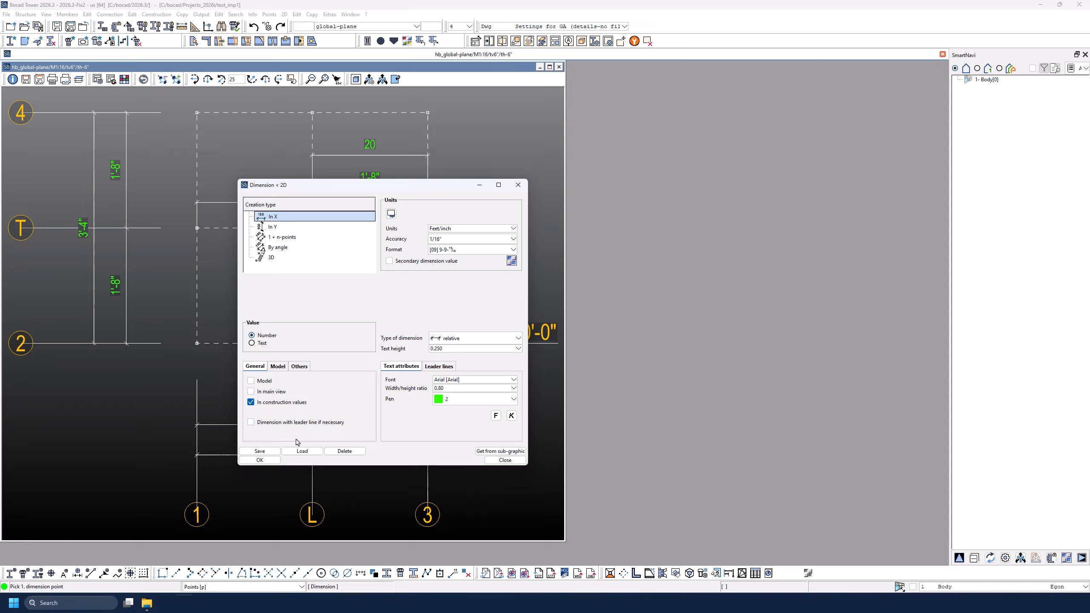
{"action": "left_click", "coordinate": [261, 460]}
{"action": "left_click", "coordinate": [312, 343]}
{"action": "left_click", "coordinate": [428, 344]}
{"action": "left_click", "coordinate": [425, 309]}
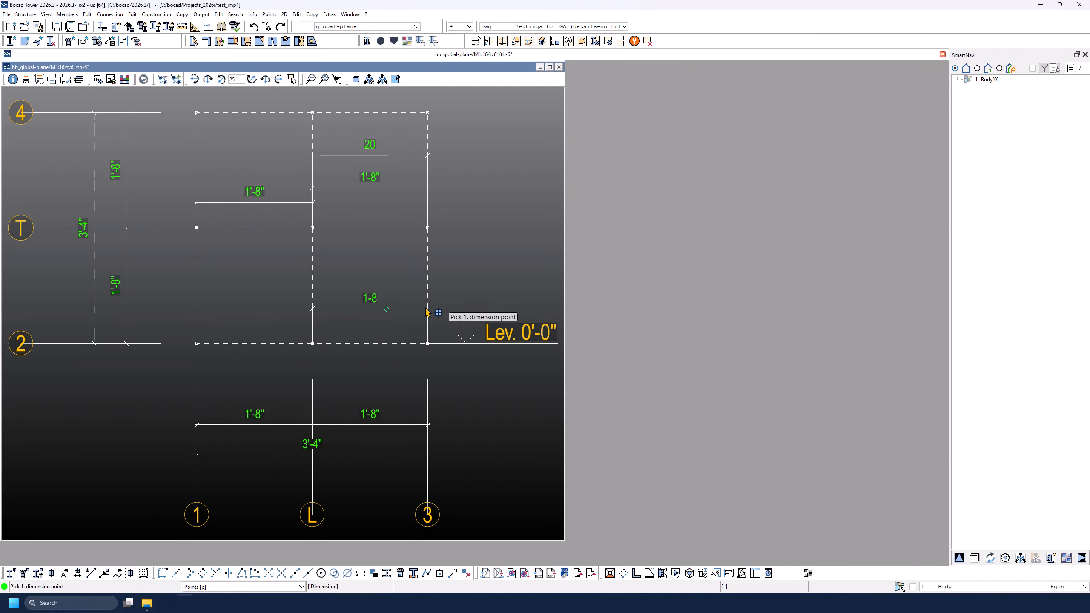
Step: Using a feet-and-inch format with fractions, create a chain dimension through four random points along row 2 between axes 1 and L
{"action": "right_click", "coordinate": [465, 282]}
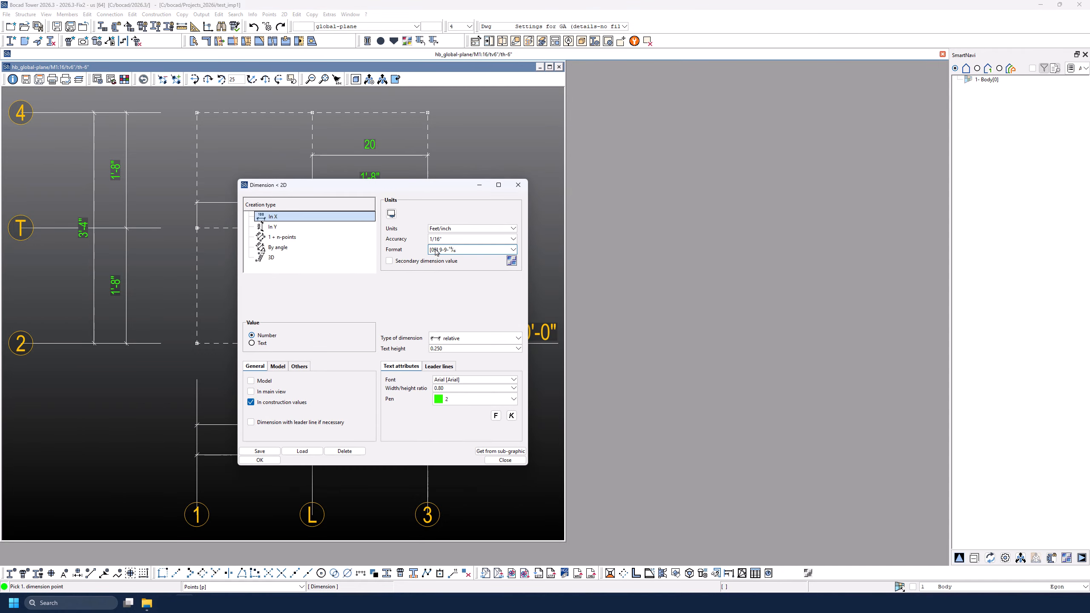
{"action": "left_click", "coordinate": [441, 251]}
{"action": "left_click", "coordinate": [449, 278]}
{"action": "left_click", "coordinate": [260, 460]}
{"action": "key", "text": "b"}
{"action": "left_click", "coordinate": [208, 343]}
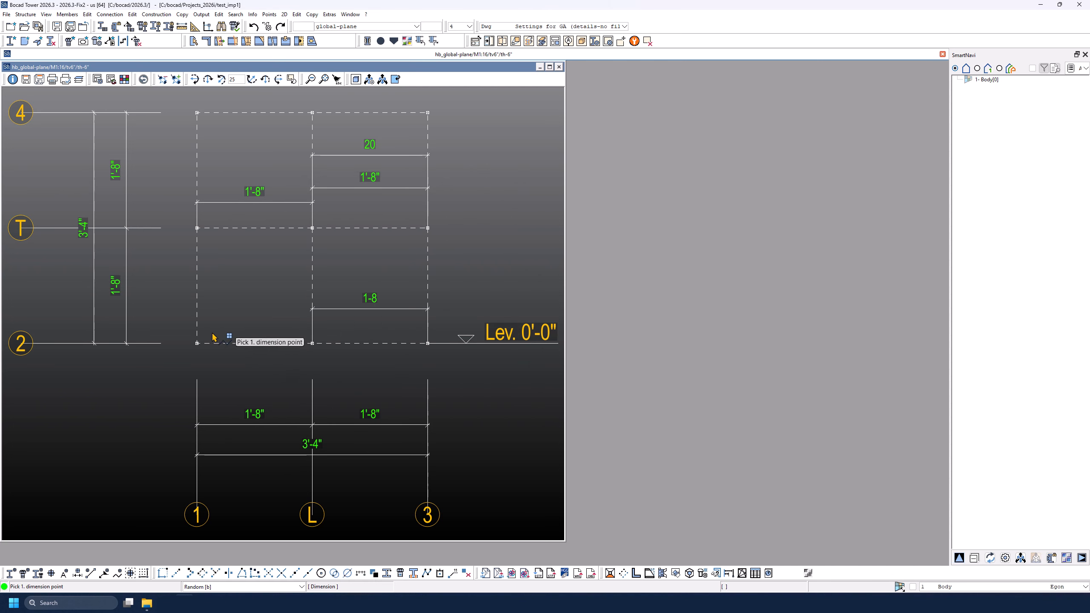
{"action": "left_click", "coordinate": [239, 343]}
{"action": "left_click", "coordinate": [270, 343]}
{"action": "left_click", "coordinate": [289, 343]}
{"action": "right_click", "coordinate": [289, 343]}
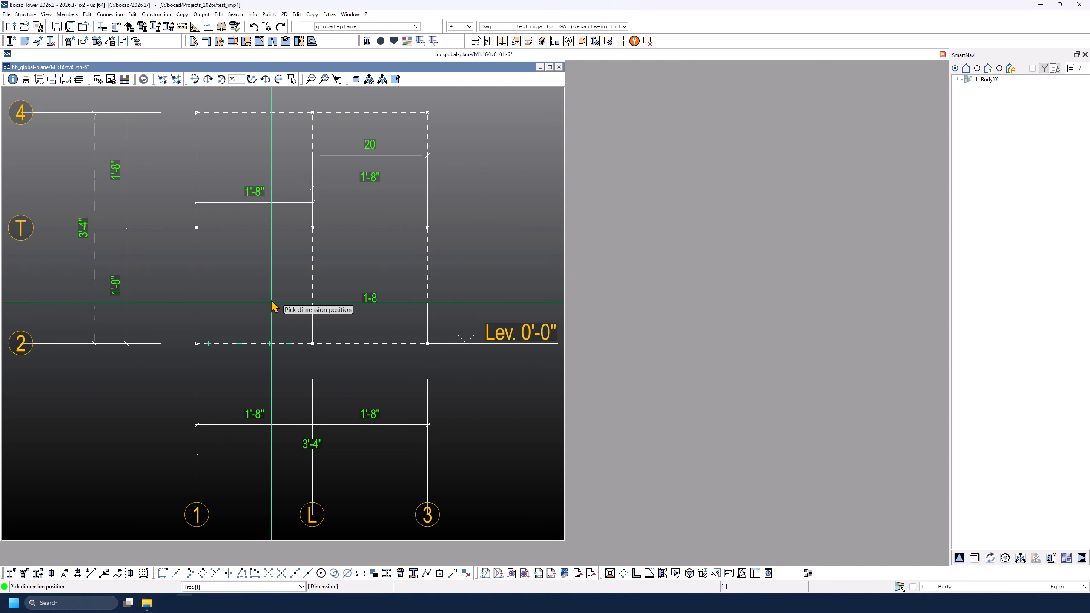
{"action": "left_click", "coordinate": [274, 285]}
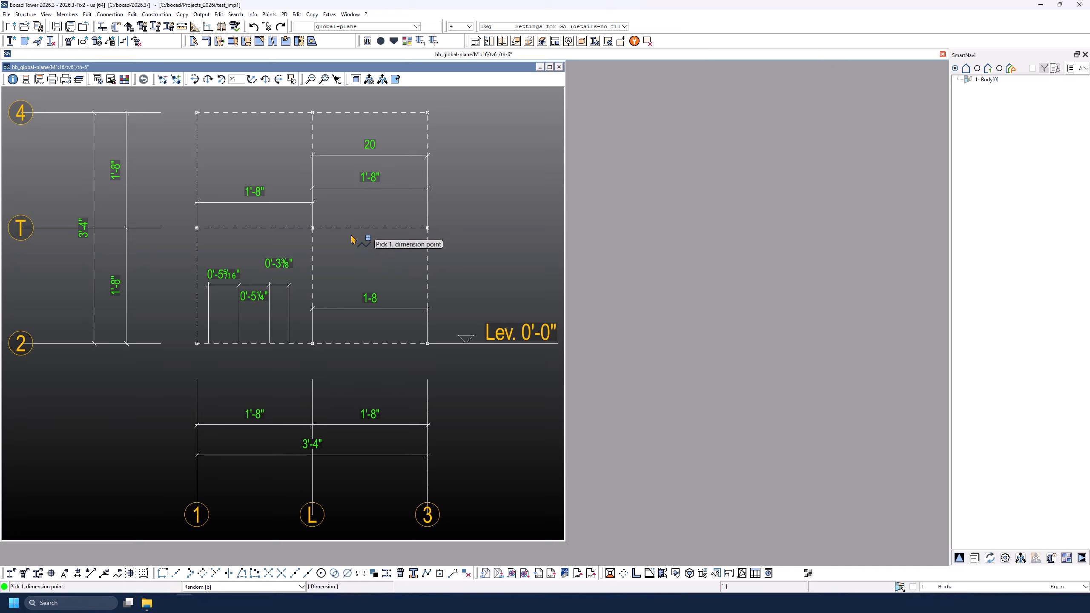
Step: In the member length modification settings, enter a Lengthen/Shorten distance of 20 inches and accept it
{"action": "left_click", "coordinate": [219, 40]}
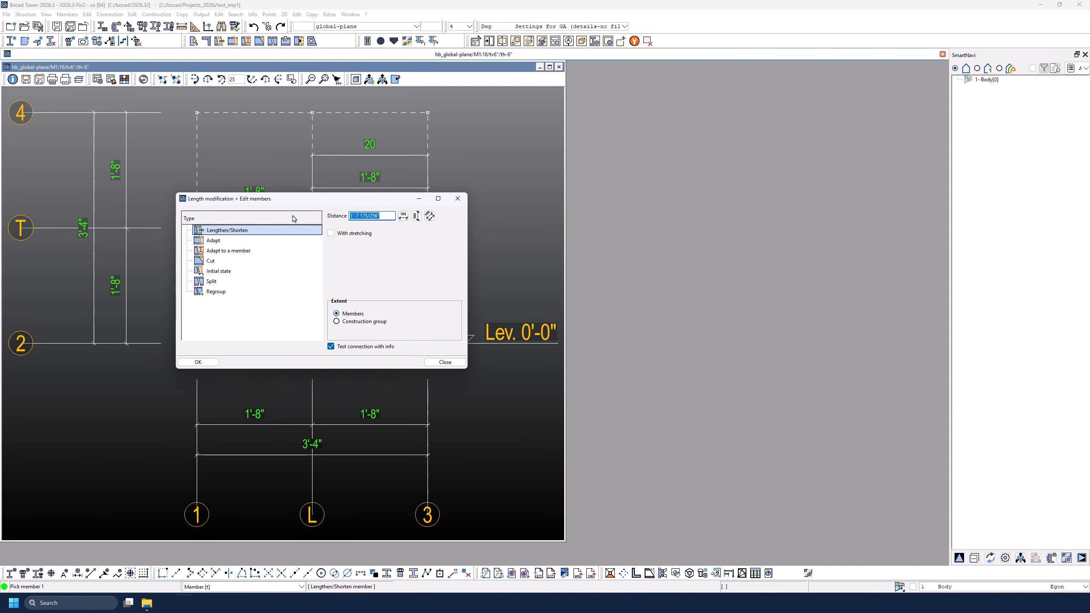
{"action": "type", "text": "20"}
{"action": "left_click", "coordinate": [250, 240]}
{"action": "left_click", "coordinate": [254, 234]}
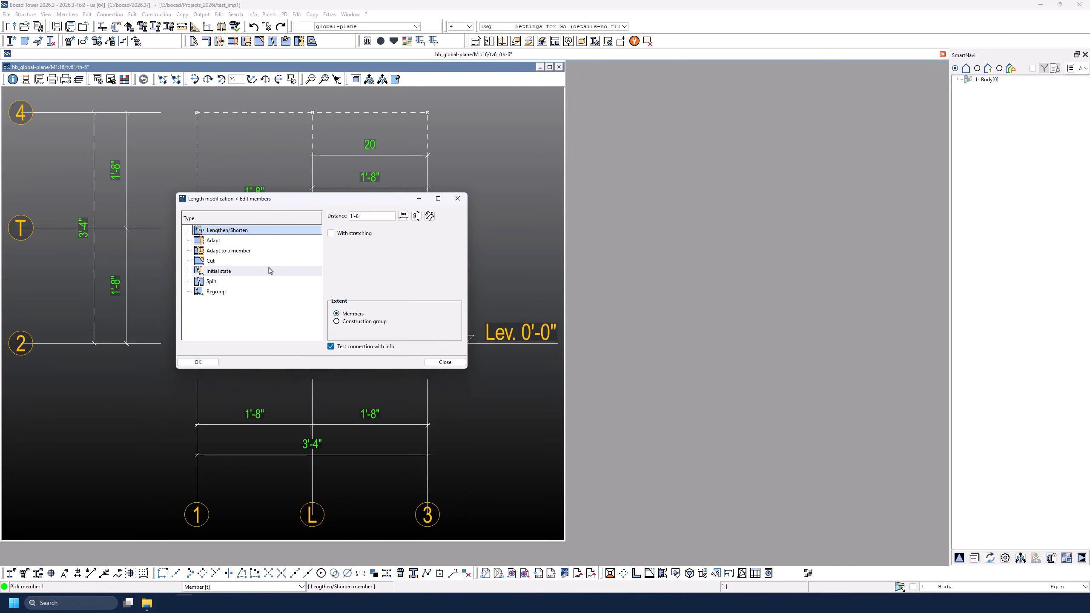
{"action": "left_click", "coordinate": [205, 363]}
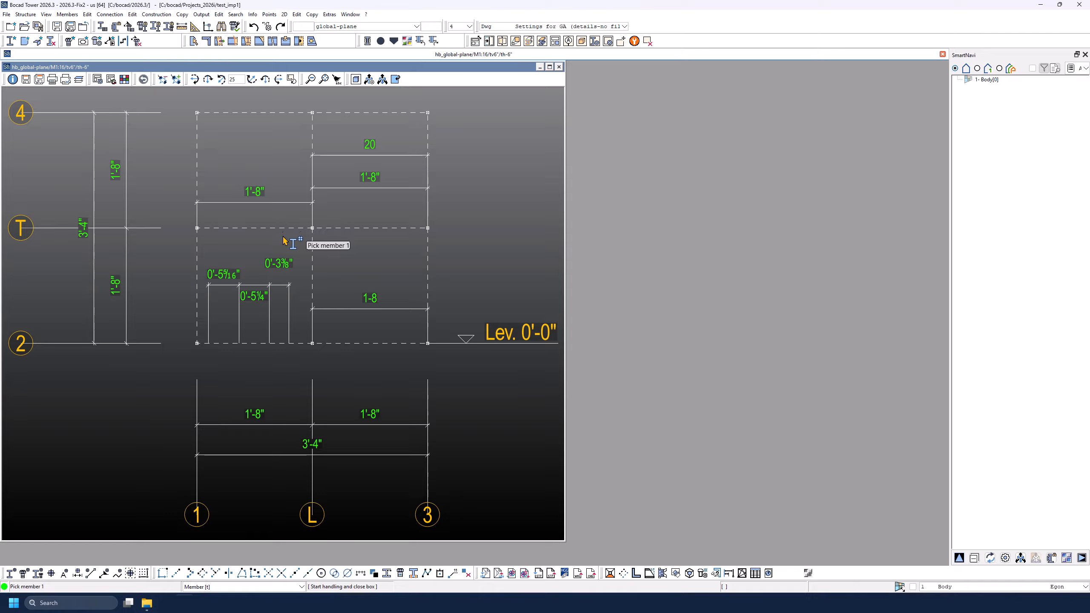
Step: Save the model, and save the settings of all areas to the client configuration directory
{"action": "left_click", "coordinate": [6, 14]}
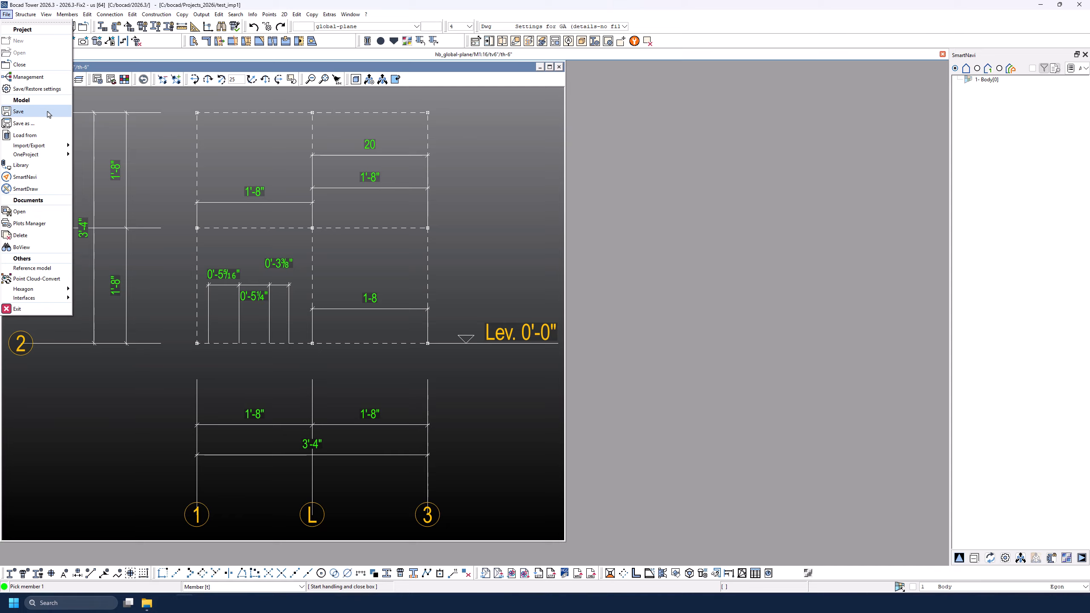
{"action": "left_click", "coordinate": [19, 112]}
{"action": "left_click", "coordinate": [6, 14]}
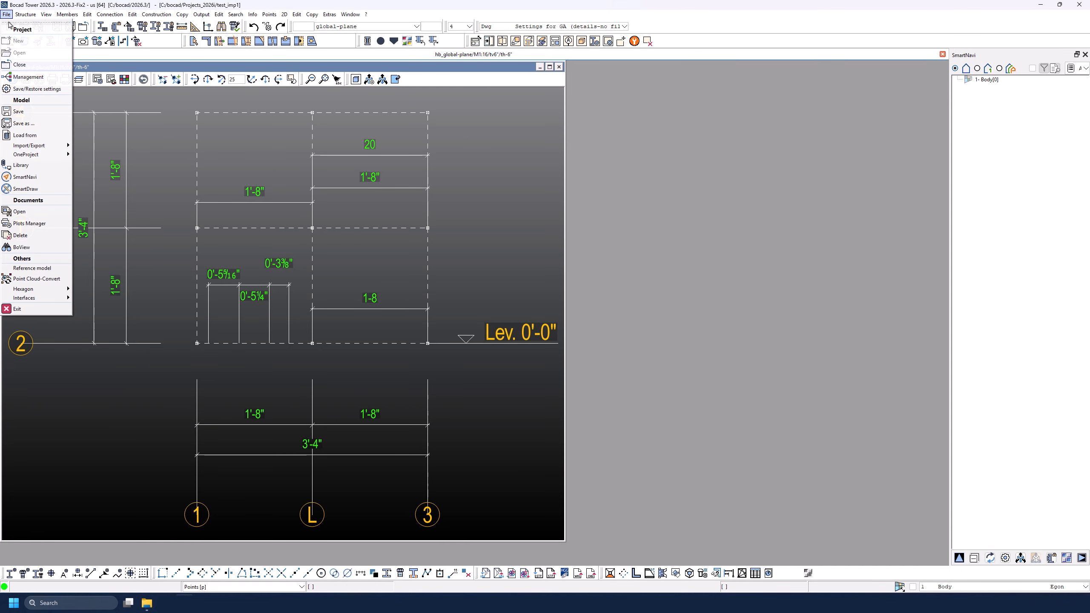
{"action": "left_click", "coordinate": [33, 89]}
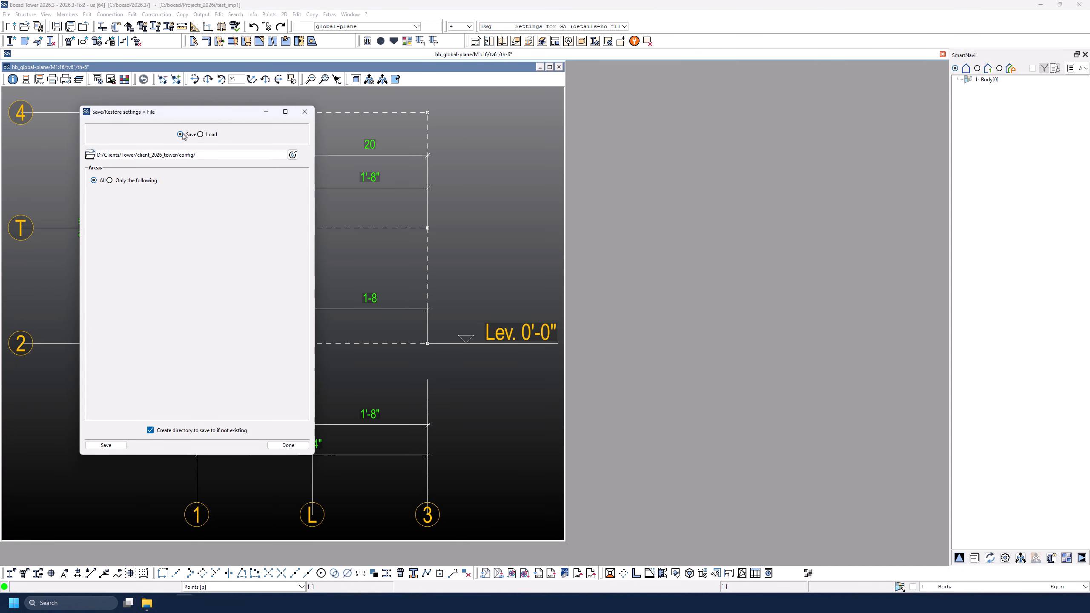
{"action": "left_click", "coordinate": [293, 155]}
{"action": "left_click", "coordinate": [106, 446]}
{"action": "left_click", "coordinate": [521, 308]}
{"action": "left_click", "coordinate": [306, 113]}
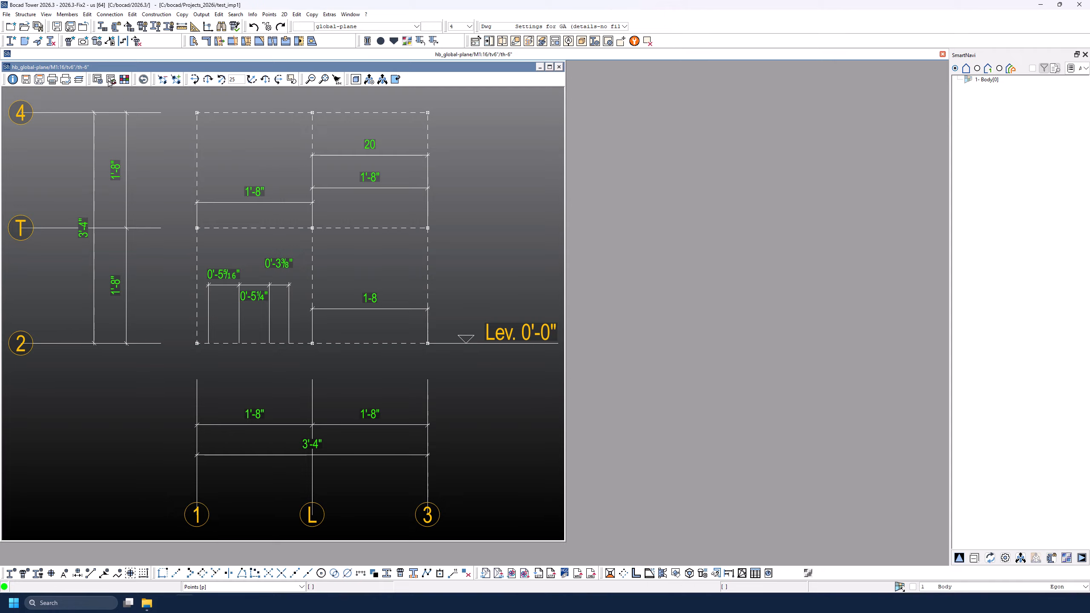
Step: Start creating a standard profile member and examine the list of available L profiles
{"action": "left_click", "coordinate": [67, 14]}
{"action": "left_click", "coordinate": [77, 22]}
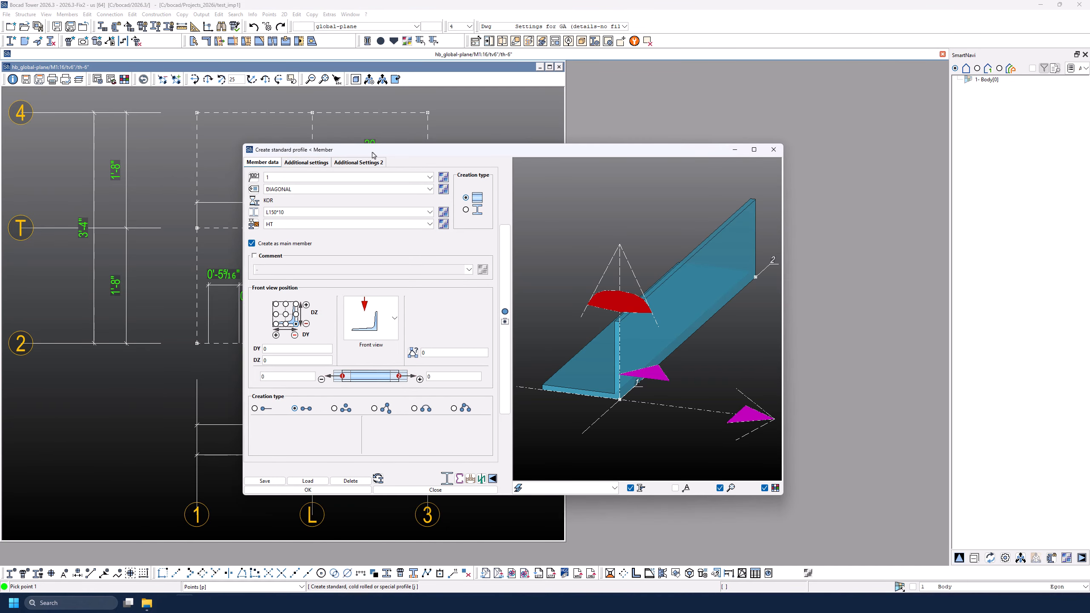
{"action": "left_click_drag", "start_coordinate": [371, 152], "coordinate": [310, 137]}
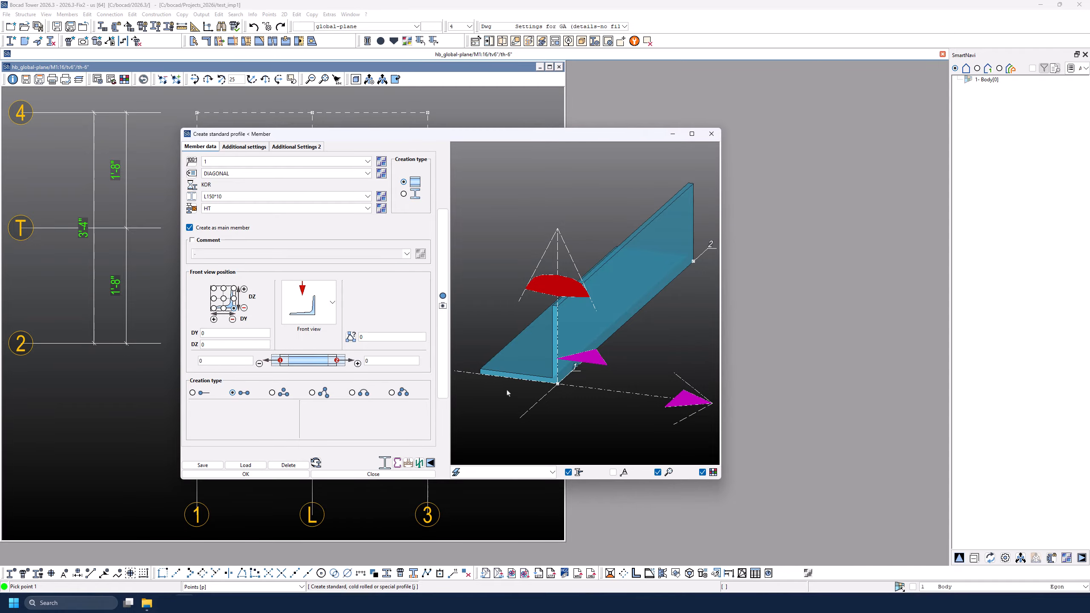
{"action": "left_click_drag", "start_coordinate": [221, 196], "coordinate": [179, 191]}
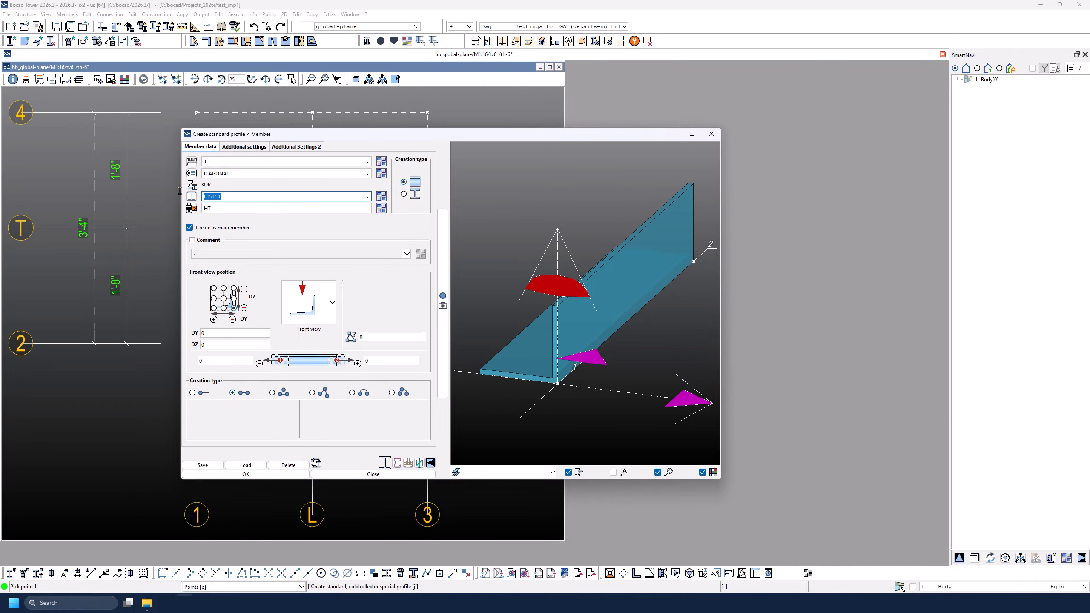
{"action": "type", "text": "L"}
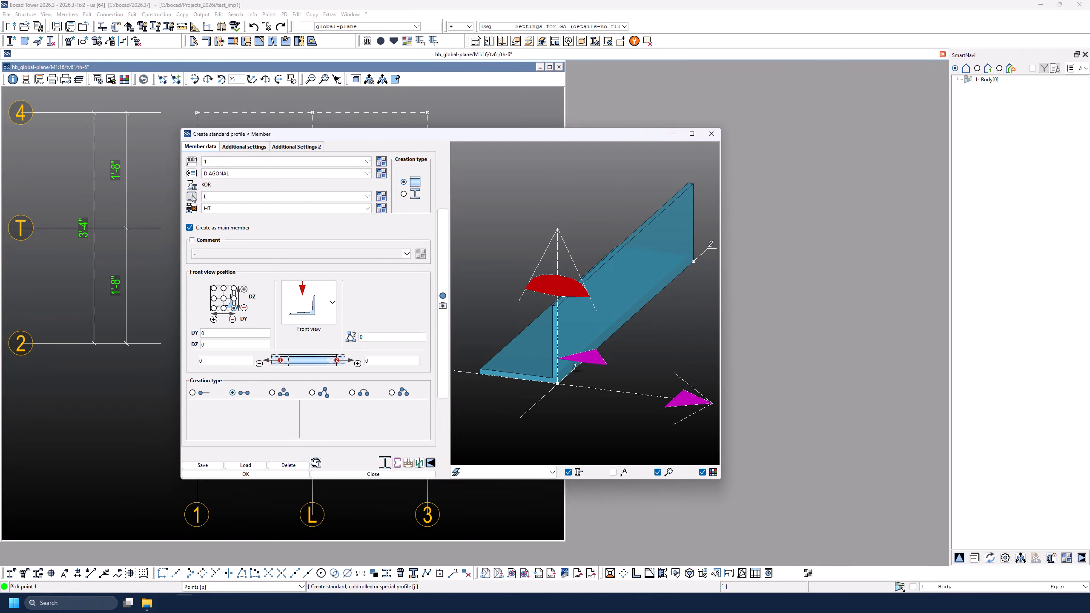
{"action": "key", "text": "Return"}
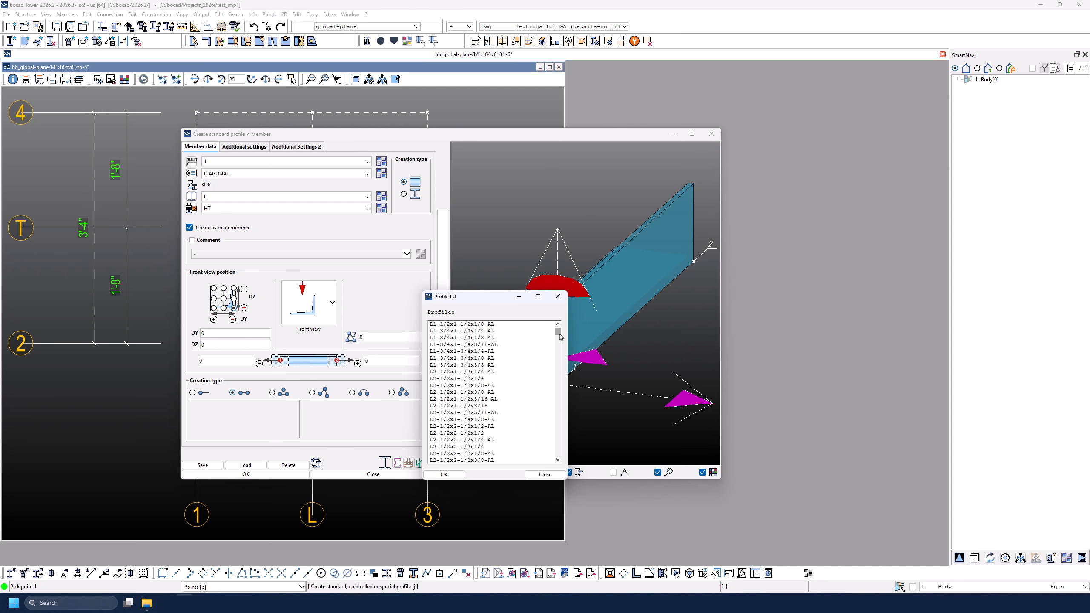
{"action": "mouse_move", "coordinate": [558, 335]}
{"action": "left_mouse_down"}
{"action": "mouse_move", "coordinate": [566, 457]}
{"action": "mouse_move", "coordinate": [563, 327]}
{"action": "left_mouse_up"}
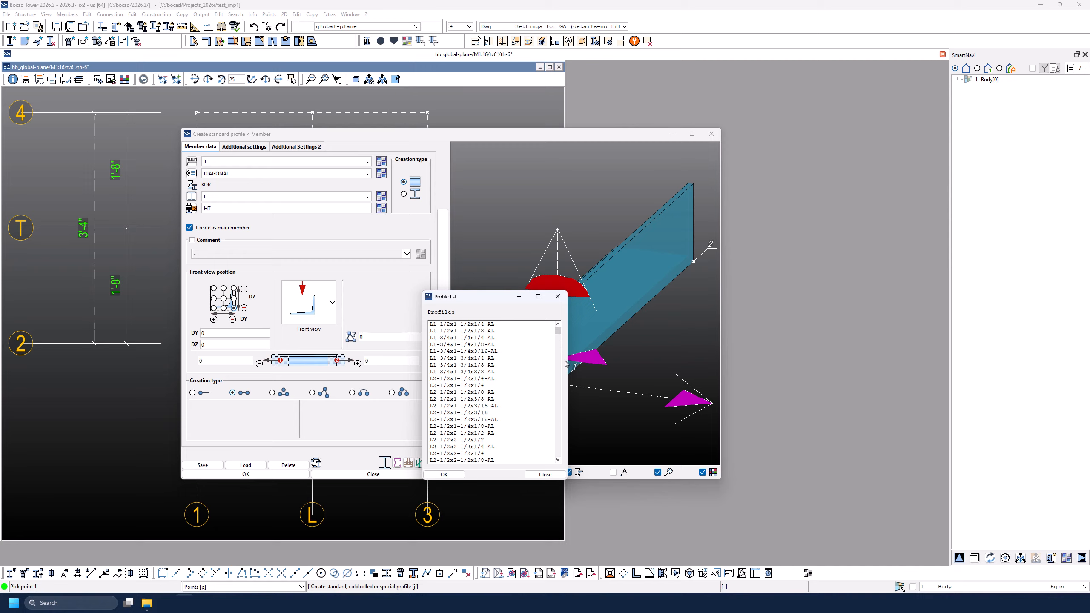
{"action": "left_click", "coordinate": [545, 474]}
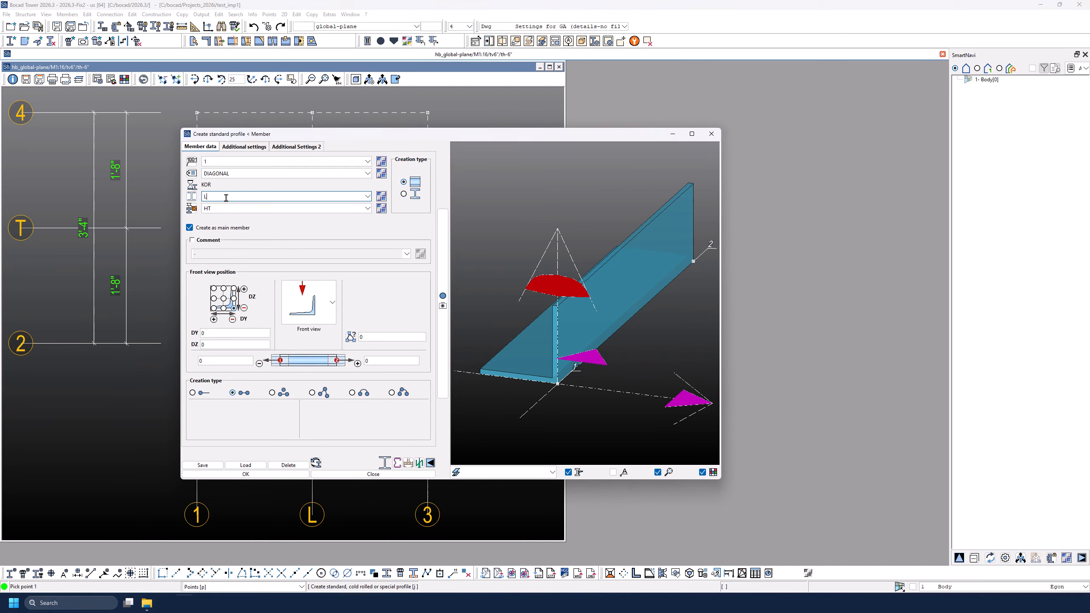
Step: Try profile L100*10 in the standard profile preview, and close the dialog without creating a member
{"action": "type", "text": "150*10"}
{"action": "left_click", "coordinate": [260, 205]}
{"action": "type", "text": "0"}
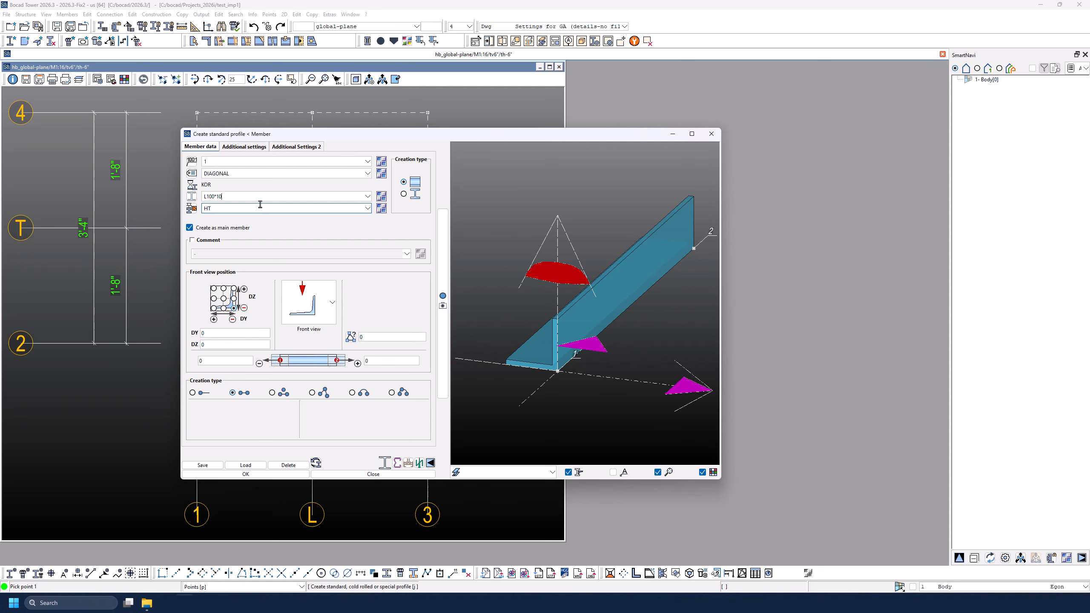
{"action": "left_click", "coordinate": [711, 134]}
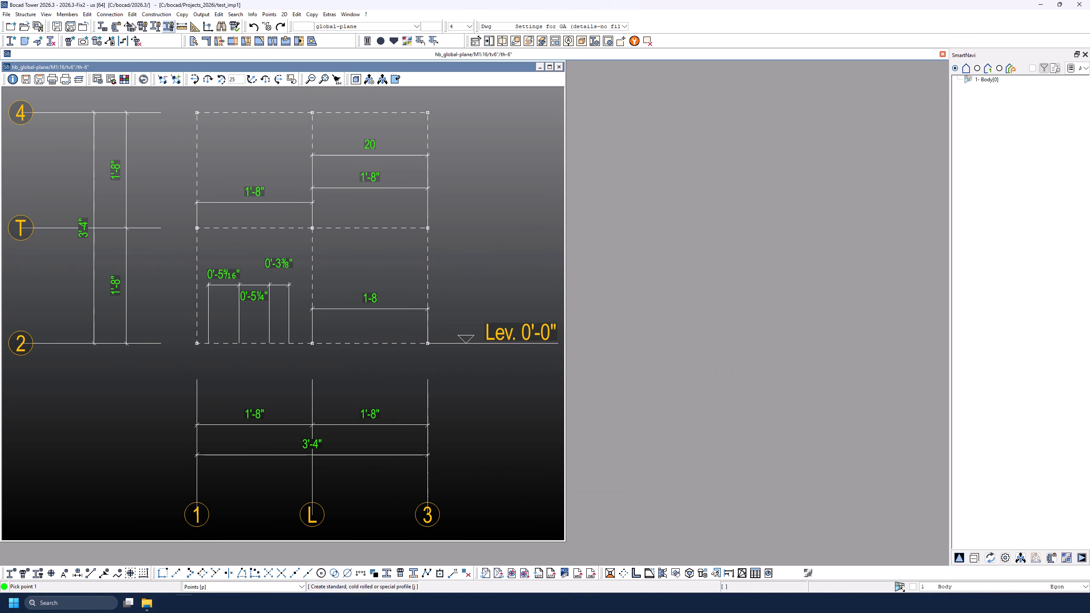
Step: Exit Bocad Tower and confirm closing the project
{"action": "left_click", "coordinate": [7, 14]}
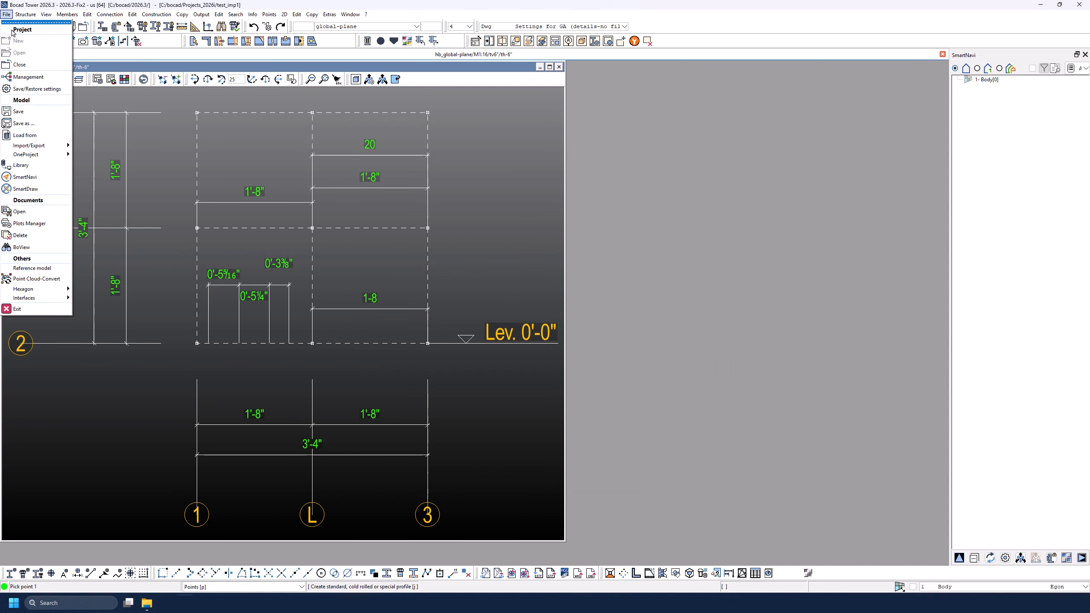
{"action": "left_click", "coordinate": [34, 309]}
{"action": "left_click", "coordinate": [388, 416]}
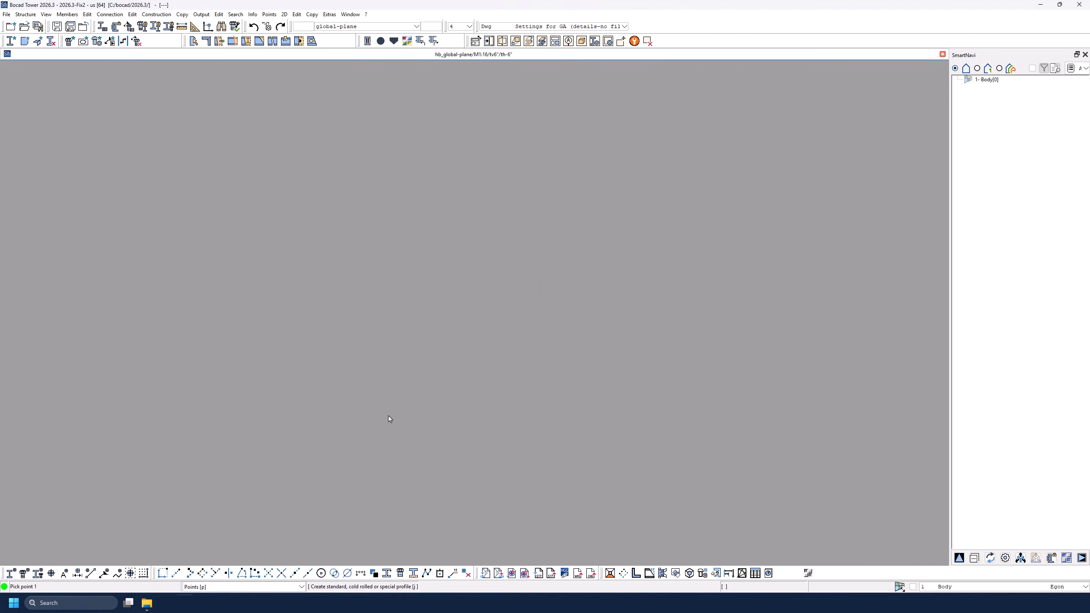
Step: Switch to File Explorer and examine the contents of the profil folder inside C:\bocad\client_2026_imp
{"action": "left_click", "coordinate": [147, 602]}
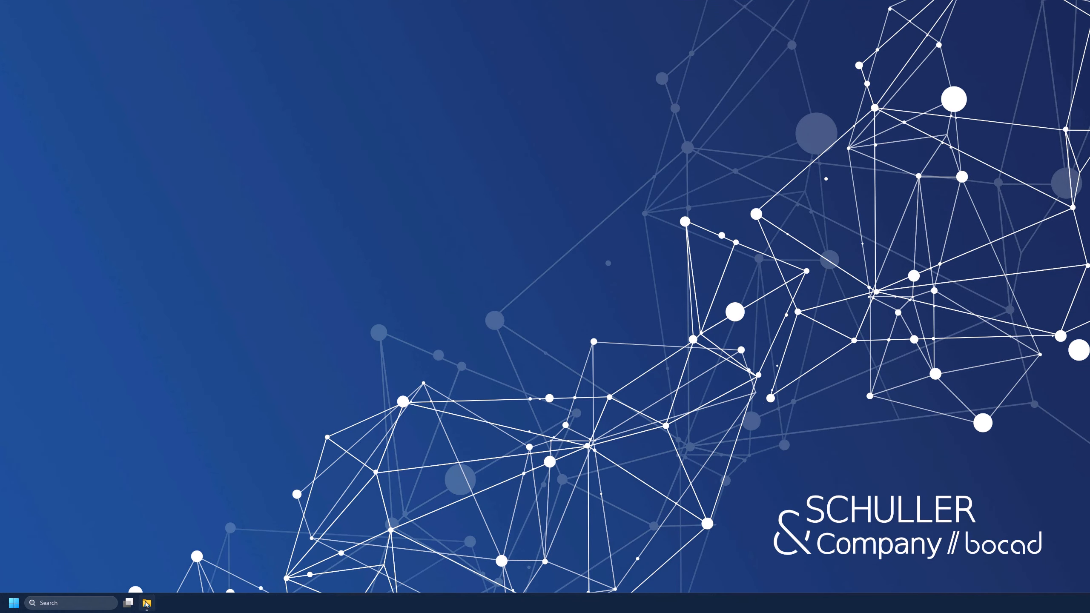
{"action": "left_click", "coordinate": [317, 335]}
{"action": "scroll", "coordinate": [318, 339], "scroll_direction": "down", "scroll_amount": 5}
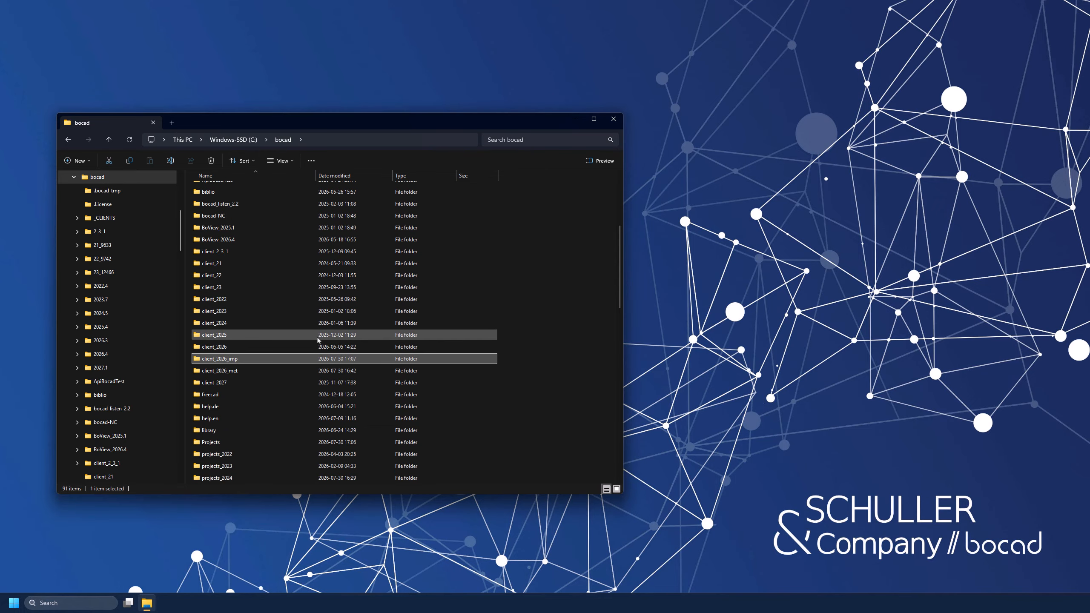
{"action": "left_click", "coordinate": [233, 359]}
{"action": "double_click", "coordinate": [234, 359]}
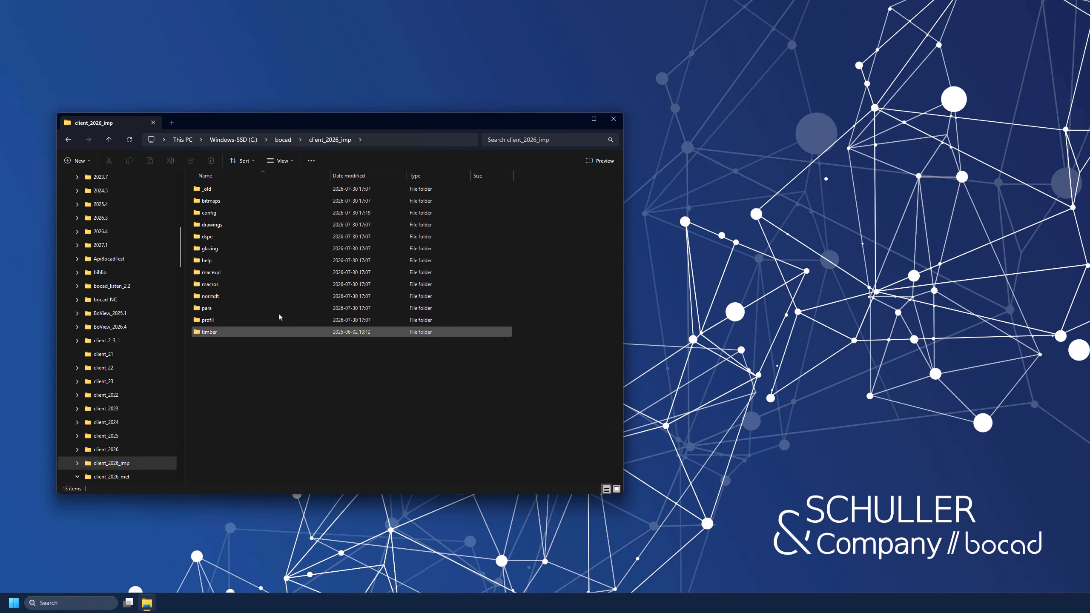
{"action": "double_click", "coordinate": [207, 321]}
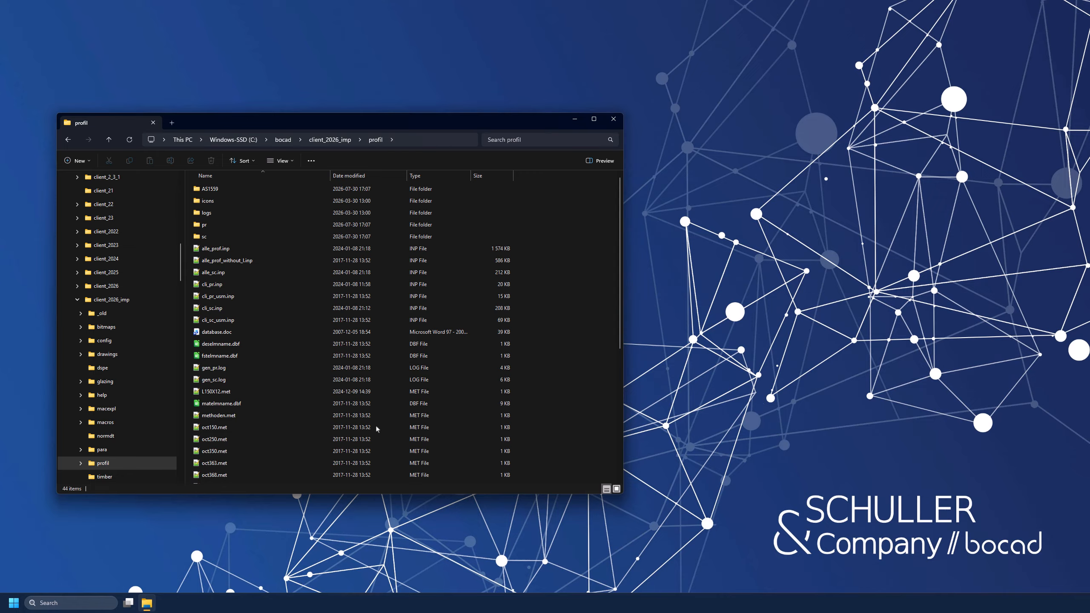
{"action": "scroll", "coordinate": [378, 429], "scroll_direction": "down", "scroll_amount": 7}
{"action": "scroll", "coordinate": [382, 428], "scroll_direction": "up", "scroll_amount": 7}
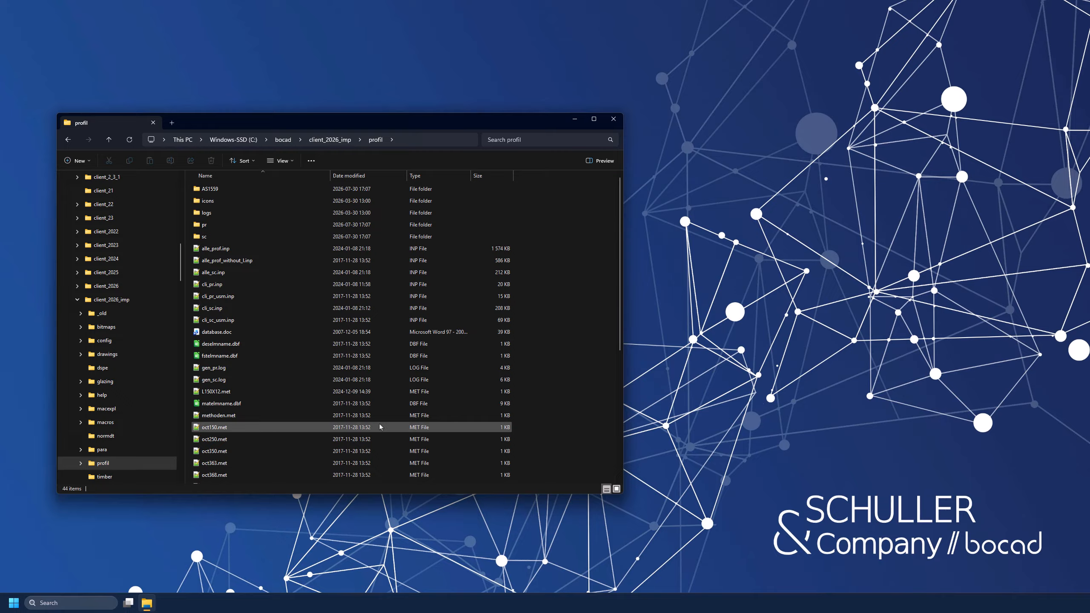
{"action": "right_click", "coordinate": [576, 265]}
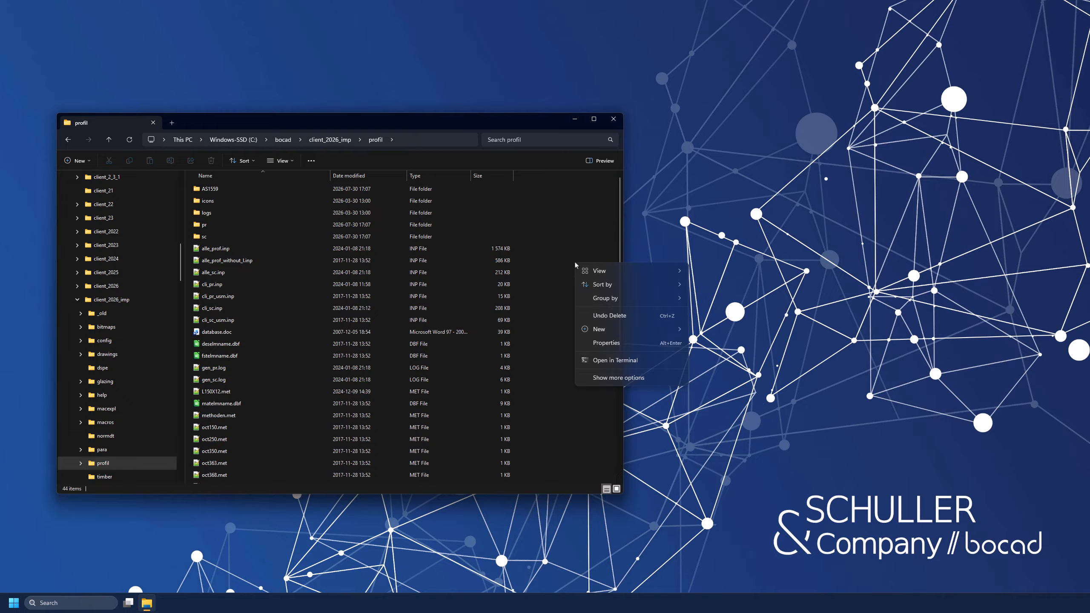
Step: Return to the client_2026_imp folder and rename its profil folder to profil.met
{"action": "left_click", "coordinate": [306, 142]}
{"action": "left_click", "coordinate": [215, 321]}
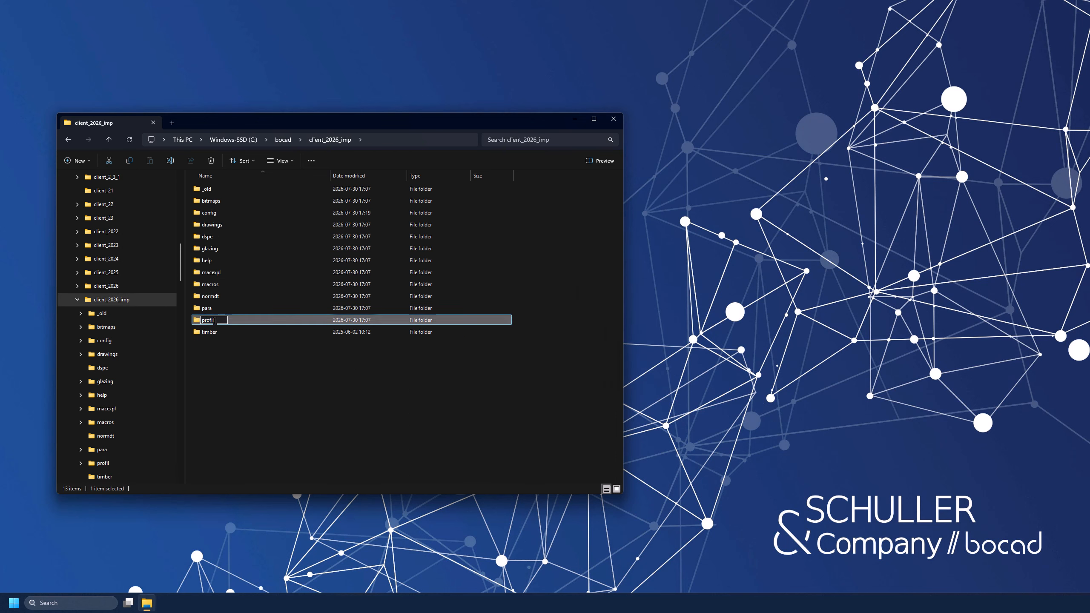
{"action": "type", "text": "."}
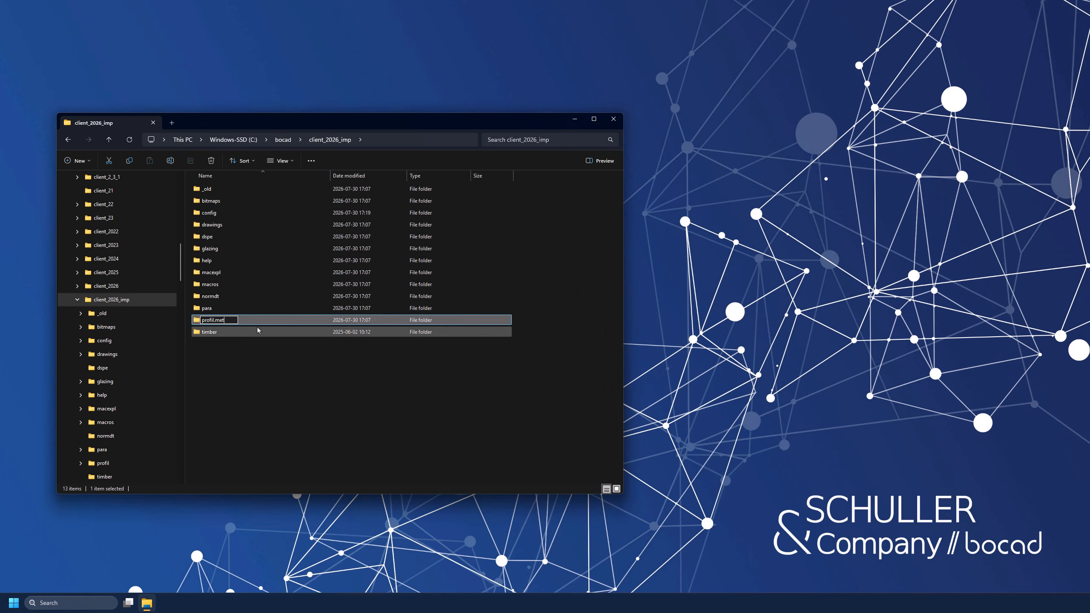
{"action": "type", "text": "met"}
{"action": "key", "text": "Return"}
Step: Create a new folder named profil in the client_2026_imp folder
{"action": "right_click", "coordinate": [220, 365]}
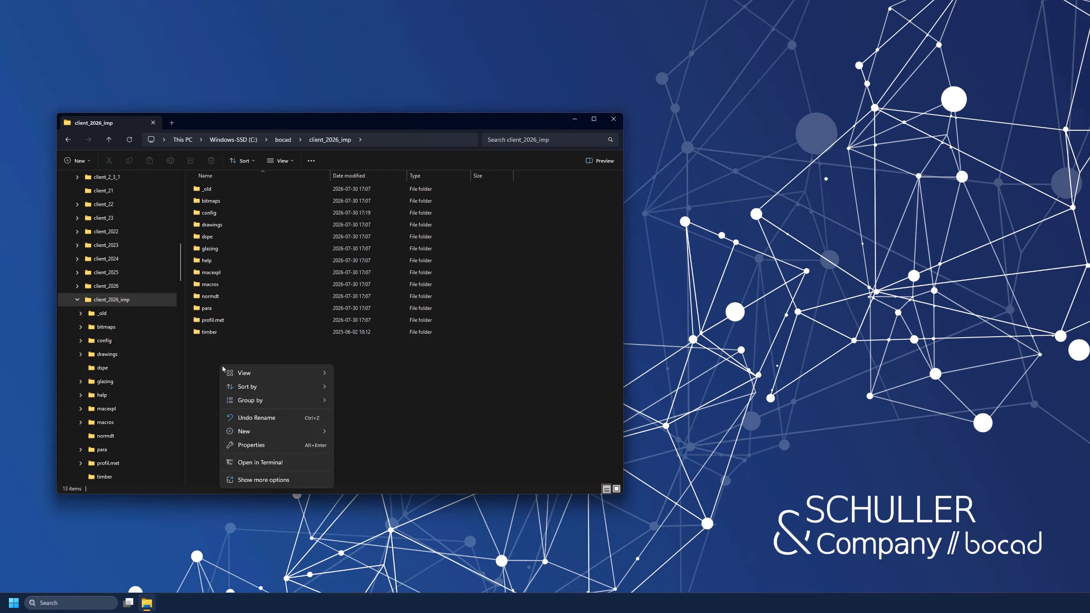
{"action": "mouse_move", "coordinate": [256, 431]}
{"action": "left_click", "coordinate": [360, 435]}
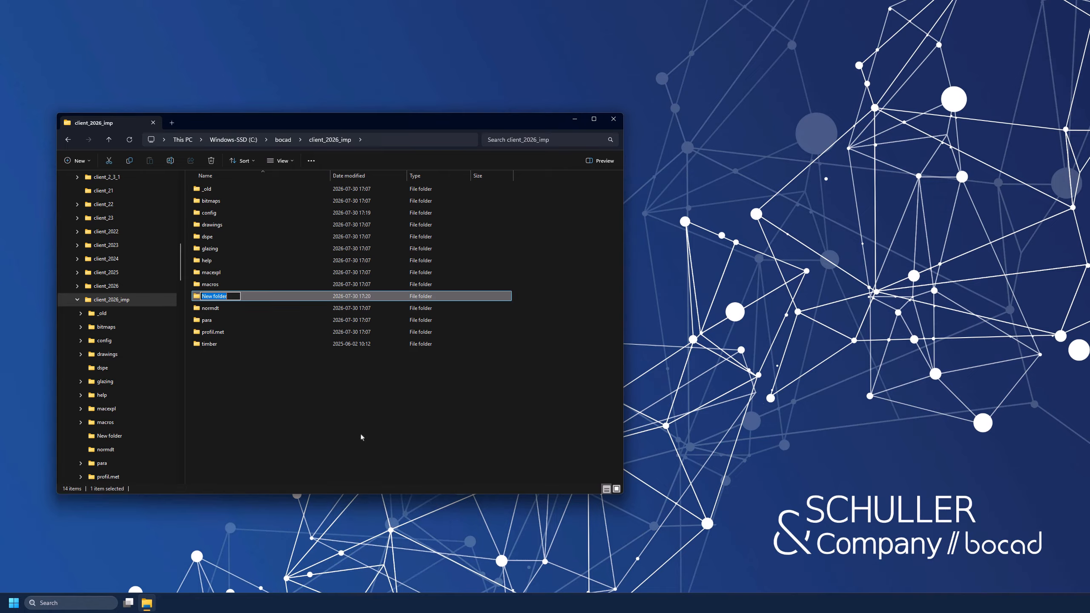
{"action": "type", "text": "profil"}
{"action": "key", "text": "Return"}
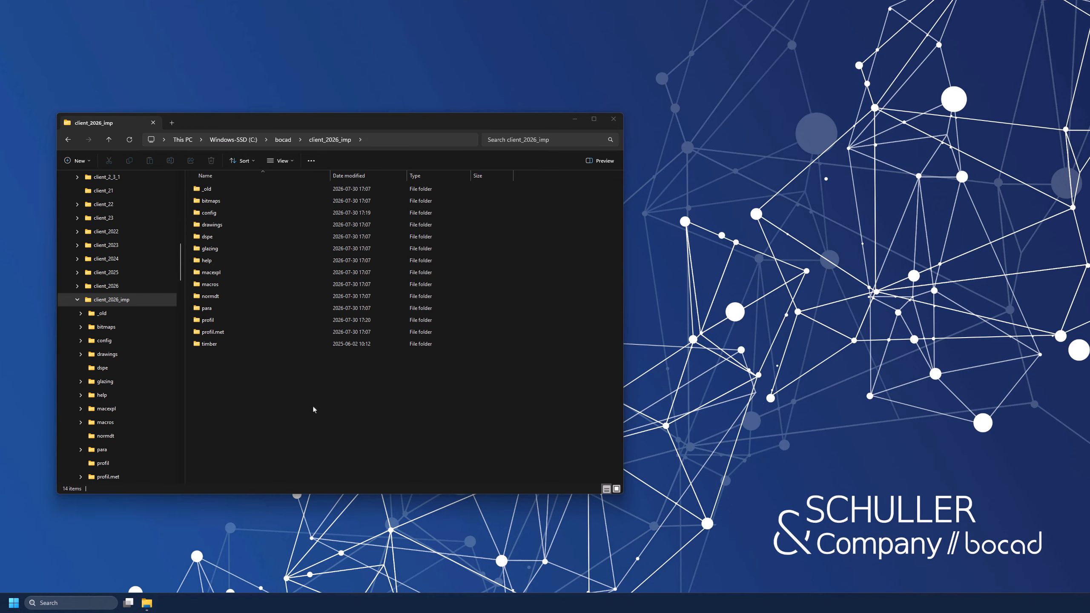
Step: Switch back to the restarted Bocad Tower and create a new project named test_imp2 in C:/bocad/Projects_2026i
{"action": "left_click", "coordinate": [575, 120]}
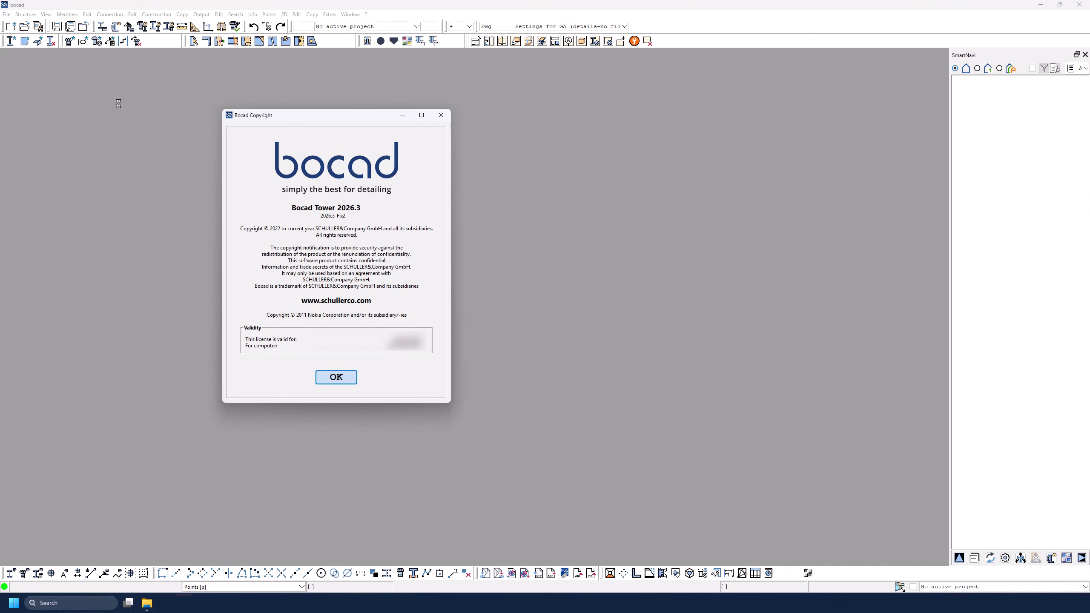
{"action": "left_click", "coordinate": [11, 26]}
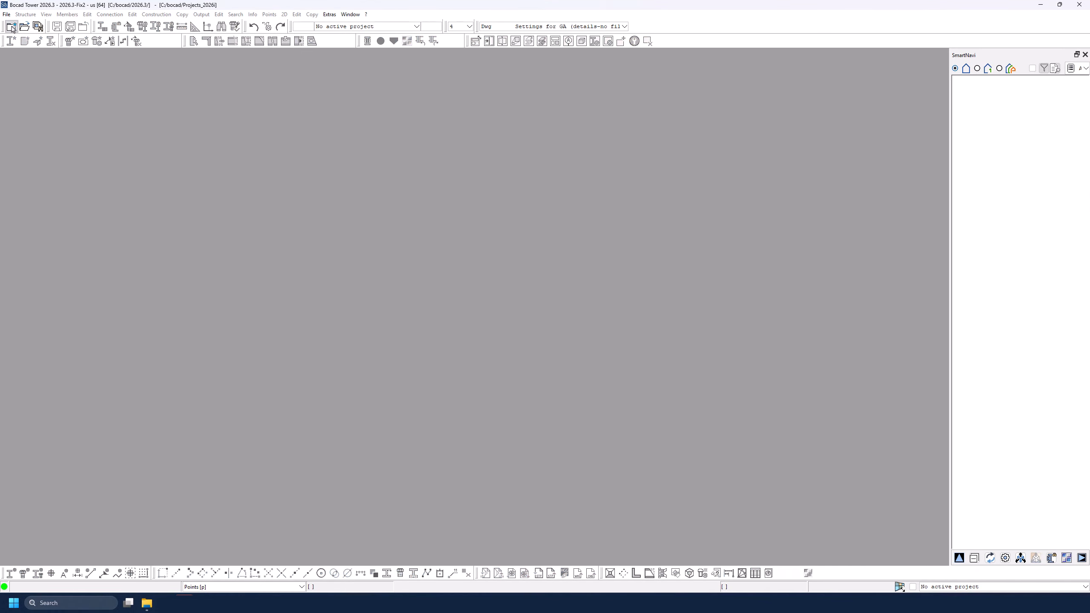
{"action": "left_click", "coordinate": [165, 470]}
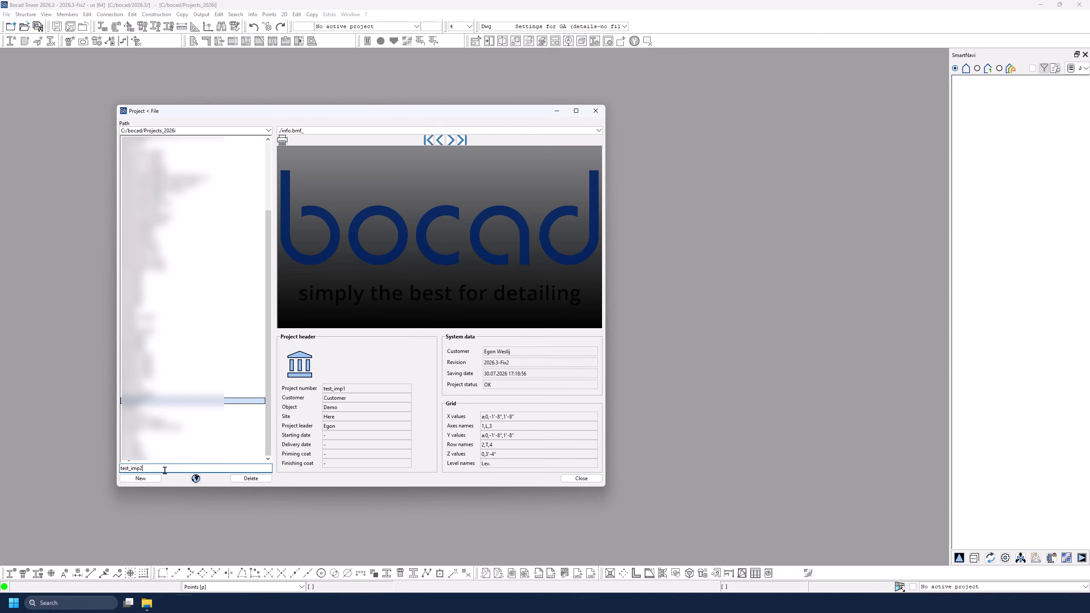
{"action": "type", "text": "2"}
{"action": "left_click", "coordinate": [142, 478]}
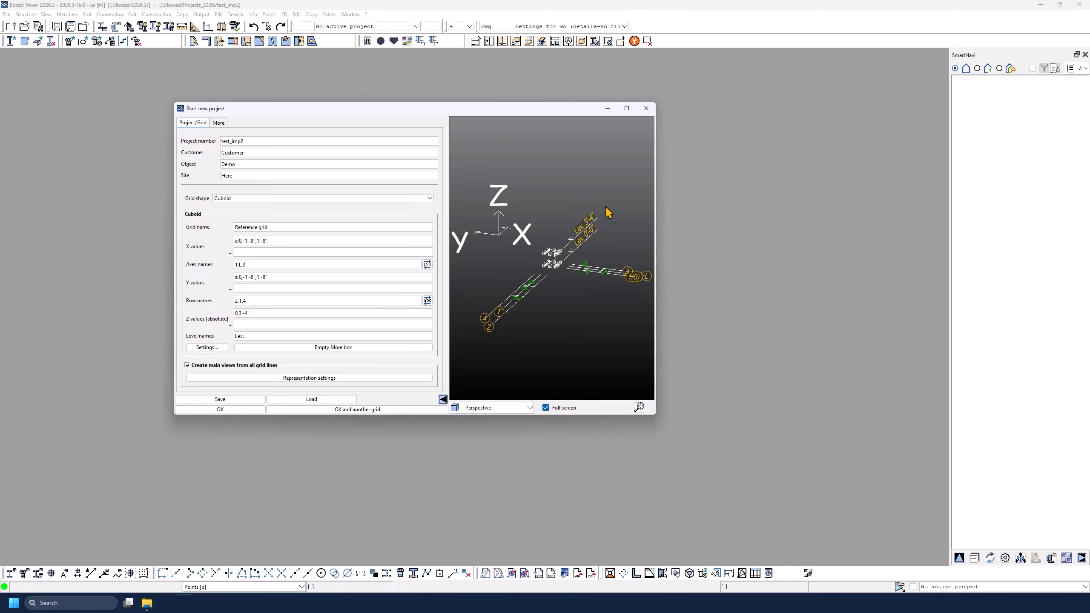
Step: Accept the proposed project grid and the main view parameters for the new project
{"action": "left_click", "coordinate": [214, 411]}
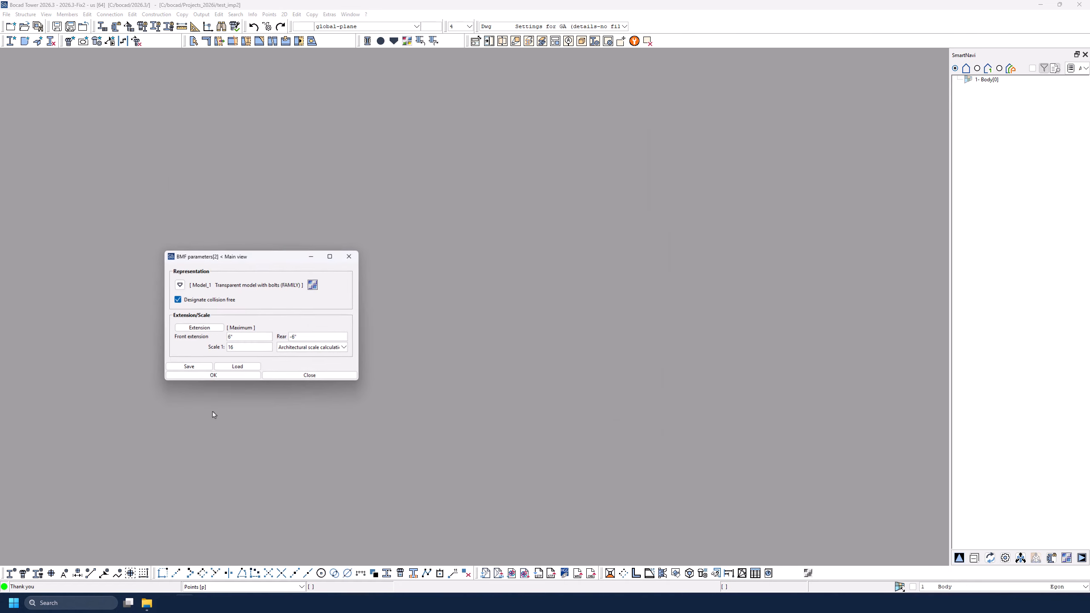
{"action": "left_click", "coordinate": [254, 337]}
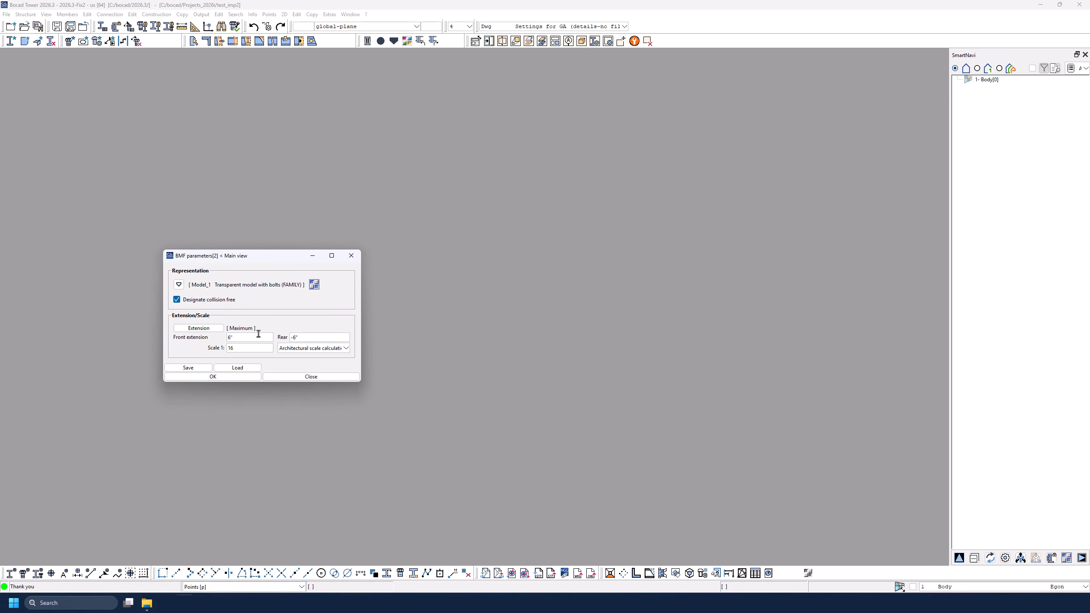
{"action": "left_click", "coordinate": [234, 376]}
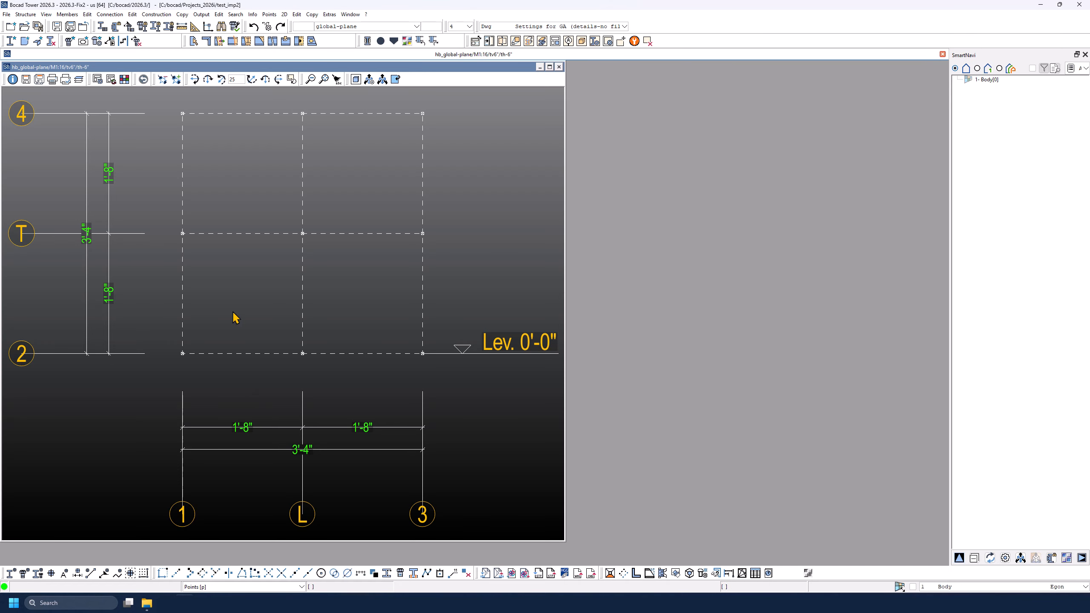
Step: Start creating a standard profile member, dismiss the profile error, and try profile L4x4x1/4
{"action": "left_click", "coordinate": [67, 14]}
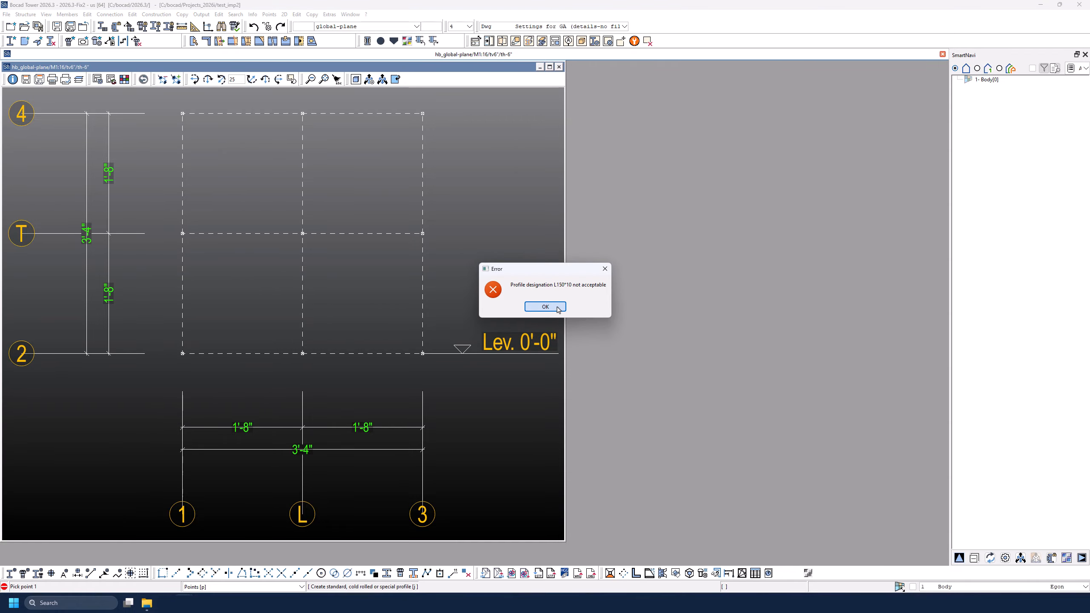
{"action": "left_click", "coordinate": [545, 307]}
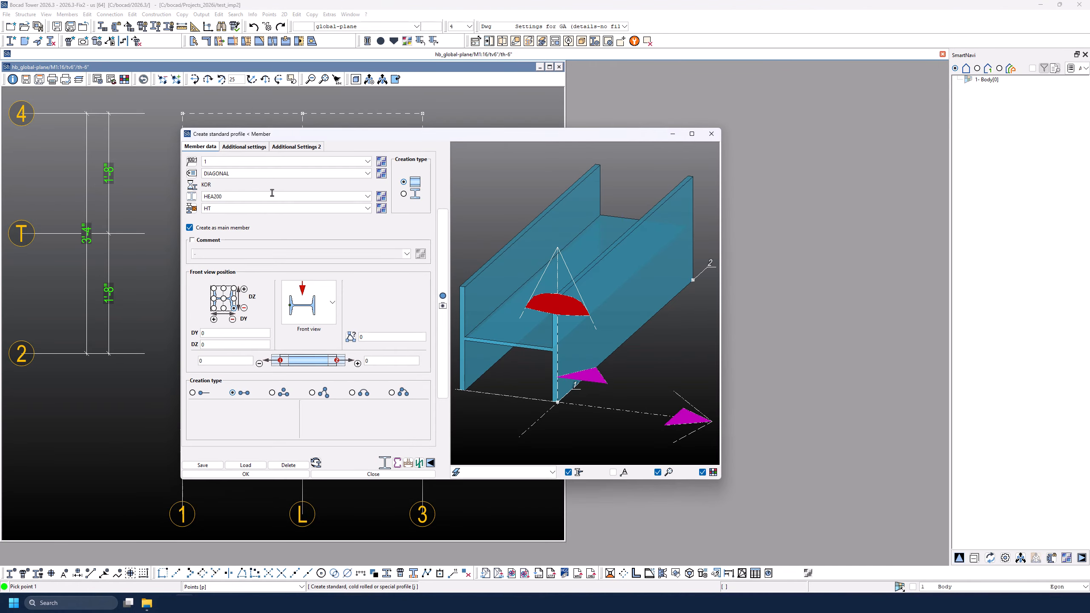
{"action": "double_click", "coordinate": [272, 193]}
{"action": "key", "text": "Delete"}
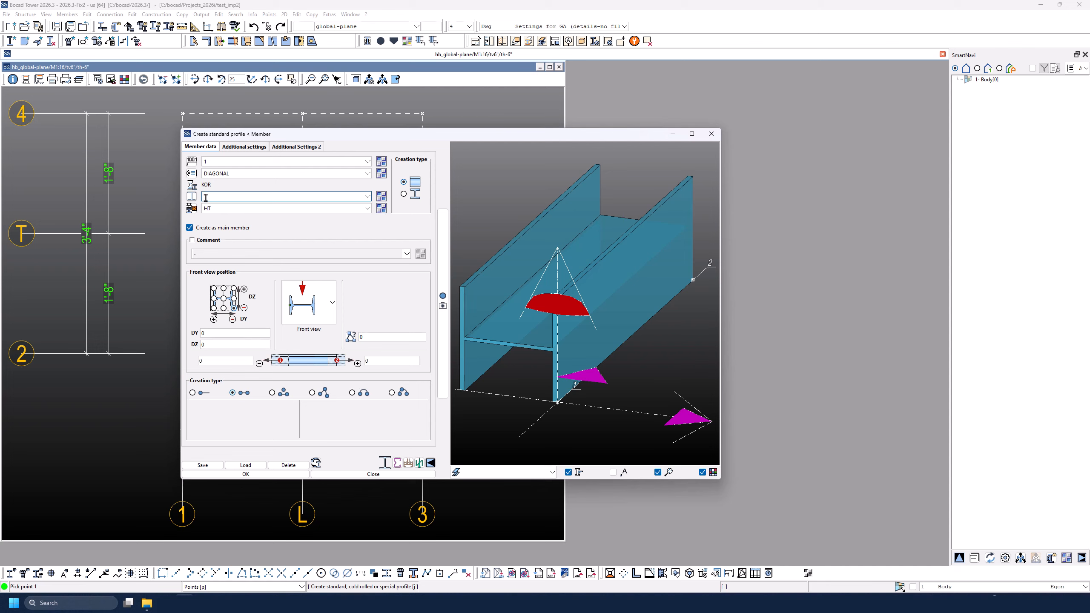
{"action": "type", "text": "L4x4x1/4"}
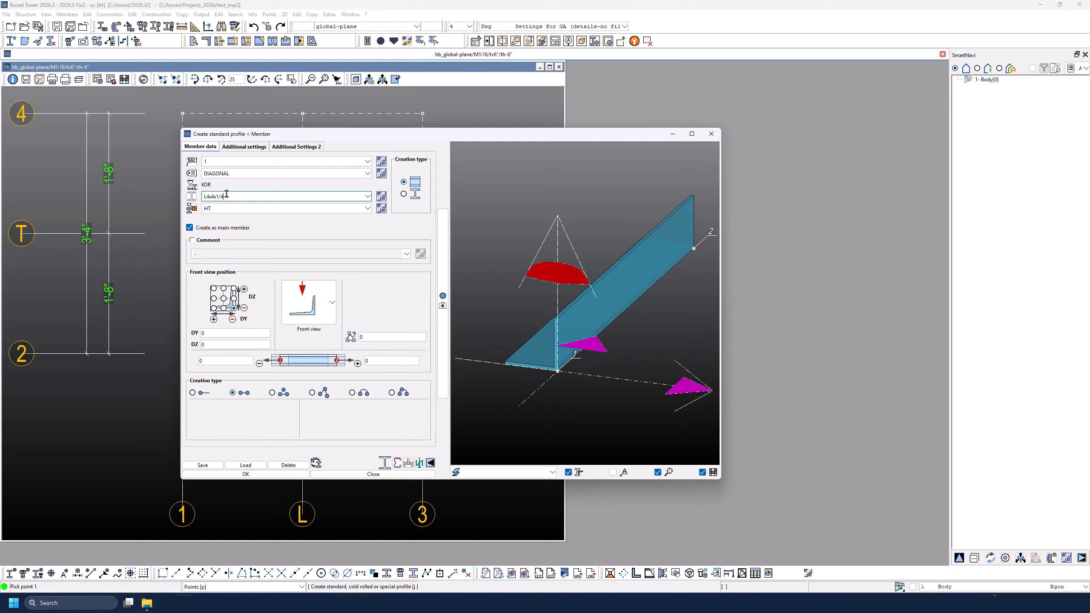
Step: Examine the list of available imperial L profiles, and close the profile dialogs without creating a member
{"action": "left_click", "coordinate": [192, 196]}
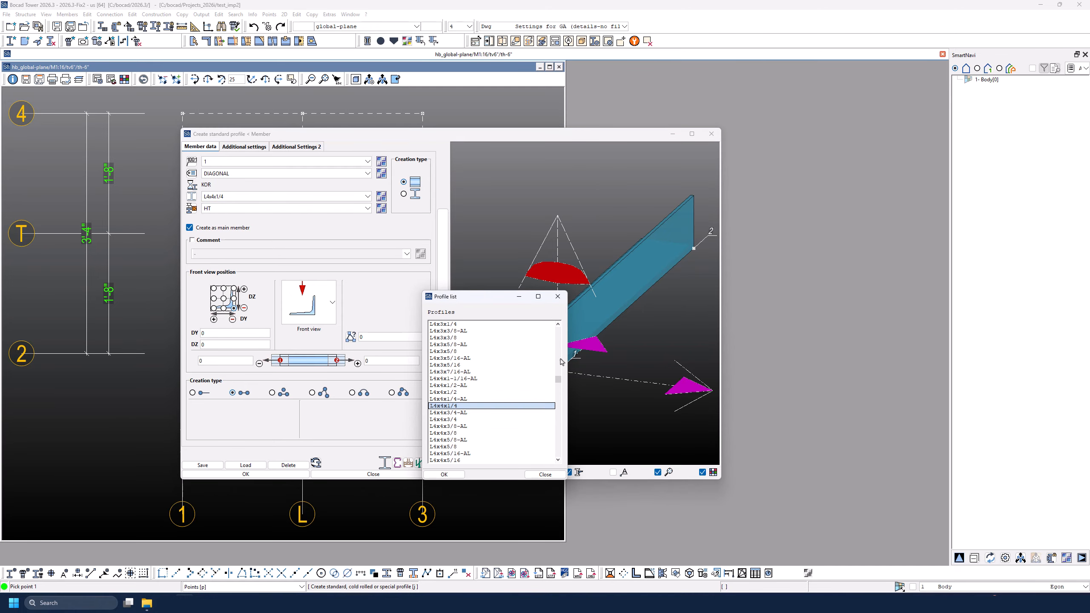
{"action": "left_click_drag", "start_coordinate": [559, 380], "coordinate": [566, 314]}
{"action": "left_click_drag", "start_coordinate": [500, 298], "coordinate": [410, 232]}
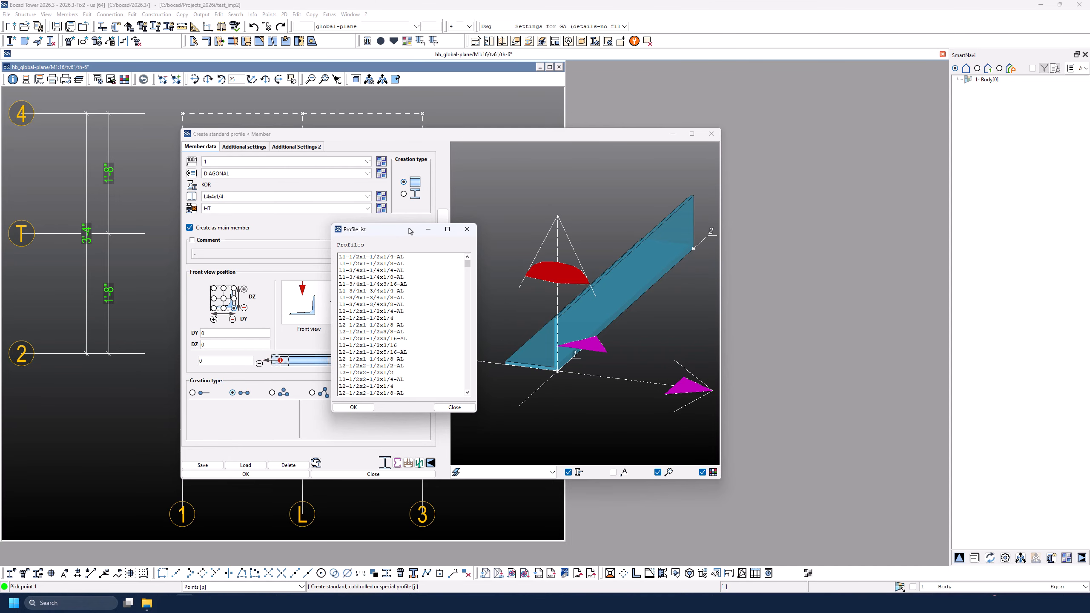
{"action": "left_click", "coordinate": [468, 408]}
{"action": "left_click", "coordinate": [373, 474]}
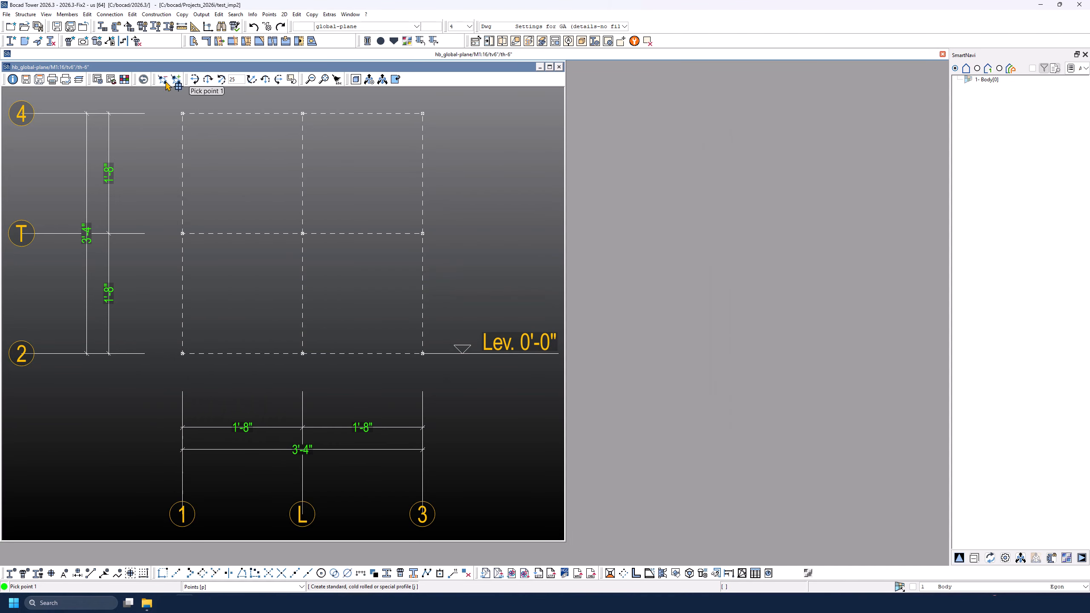
Step: Open the grating creation settings, review the available grating manufacturers, and close without creating a grating
{"action": "left_click", "coordinate": [67, 14]}
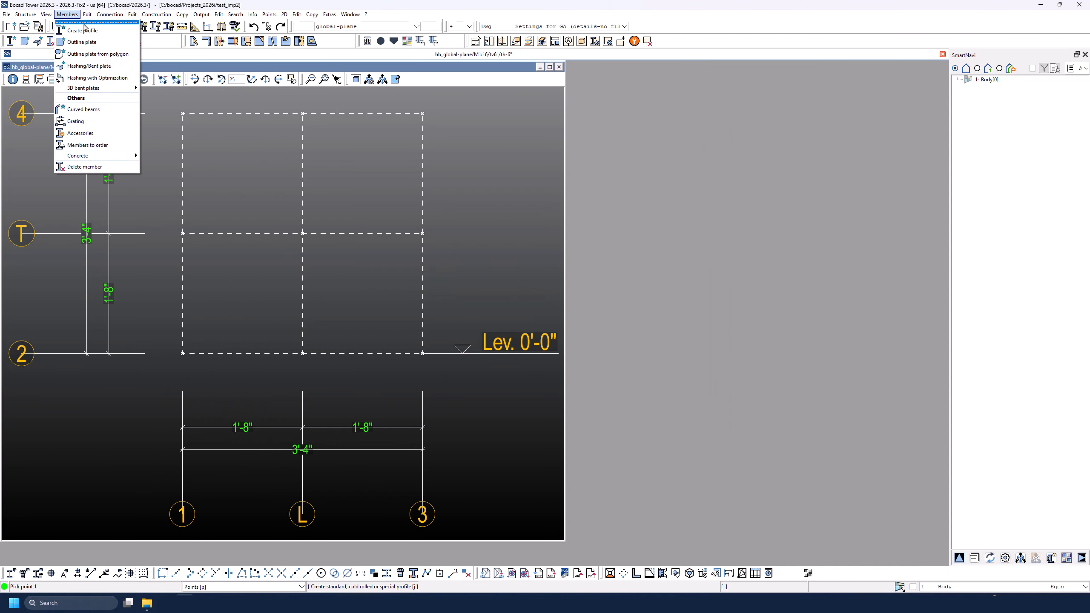
{"action": "left_click", "coordinate": [103, 124]}
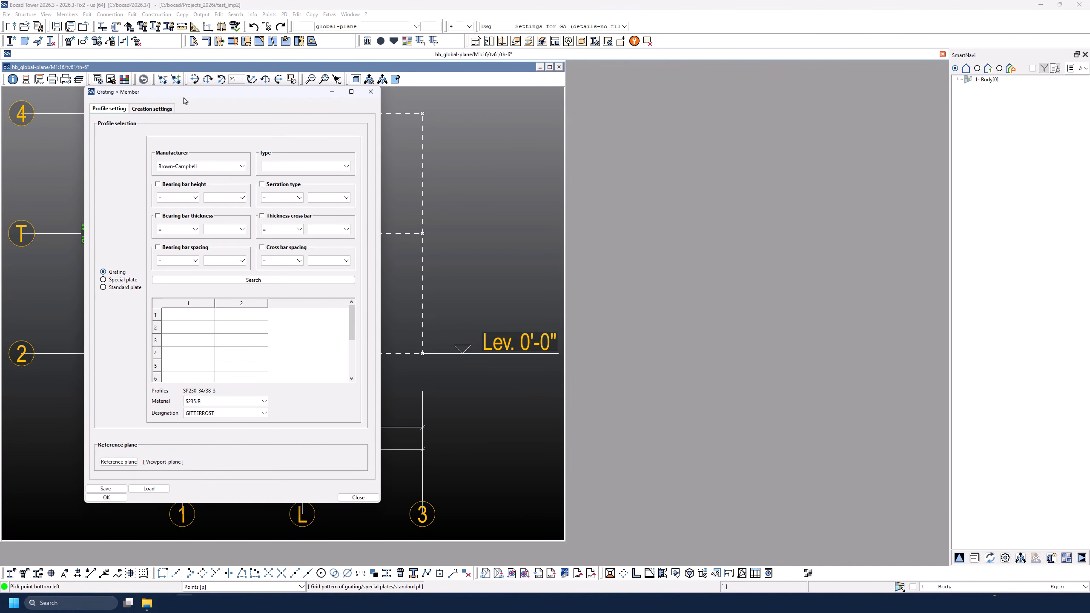
{"action": "left_click_drag", "start_coordinate": [174, 97], "coordinate": [236, 100]}
{"action": "left_click", "coordinate": [304, 169]}
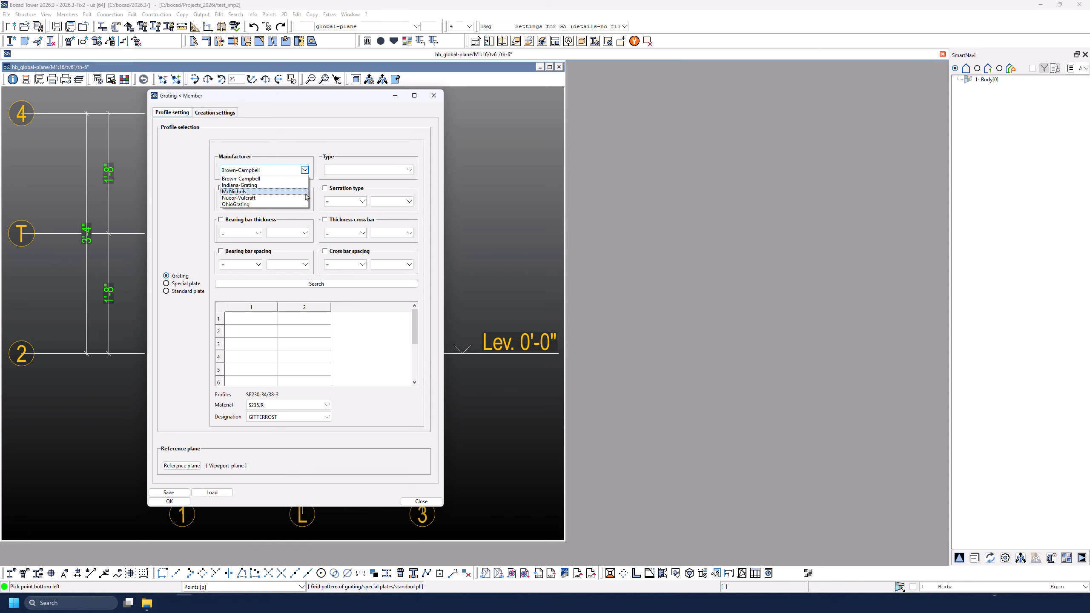
{"action": "left_click", "coordinate": [308, 134]}
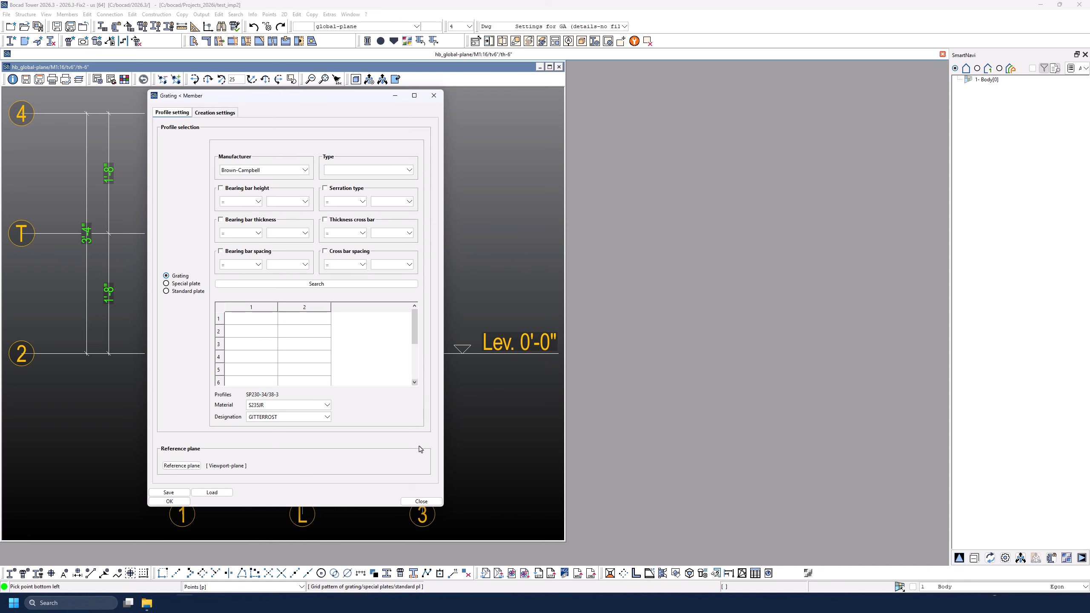
{"action": "left_click", "coordinate": [422, 501]}
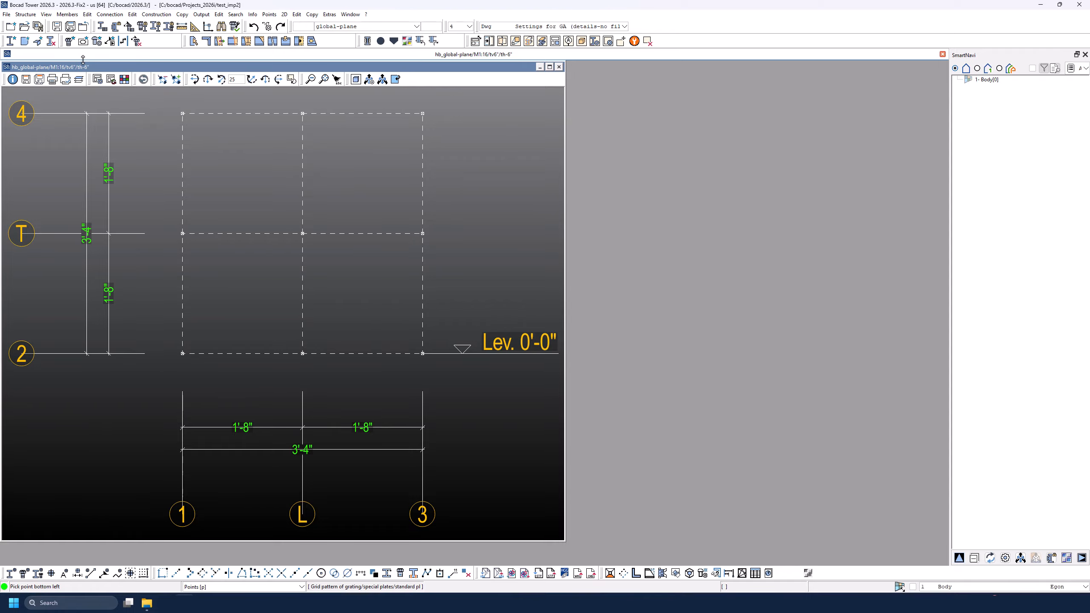
Step: Start creating a bolt connection, and set the bolt standard to SB_A325 and the designation to SB5/8
{"action": "left_click", "coordinate": [70, 42]}
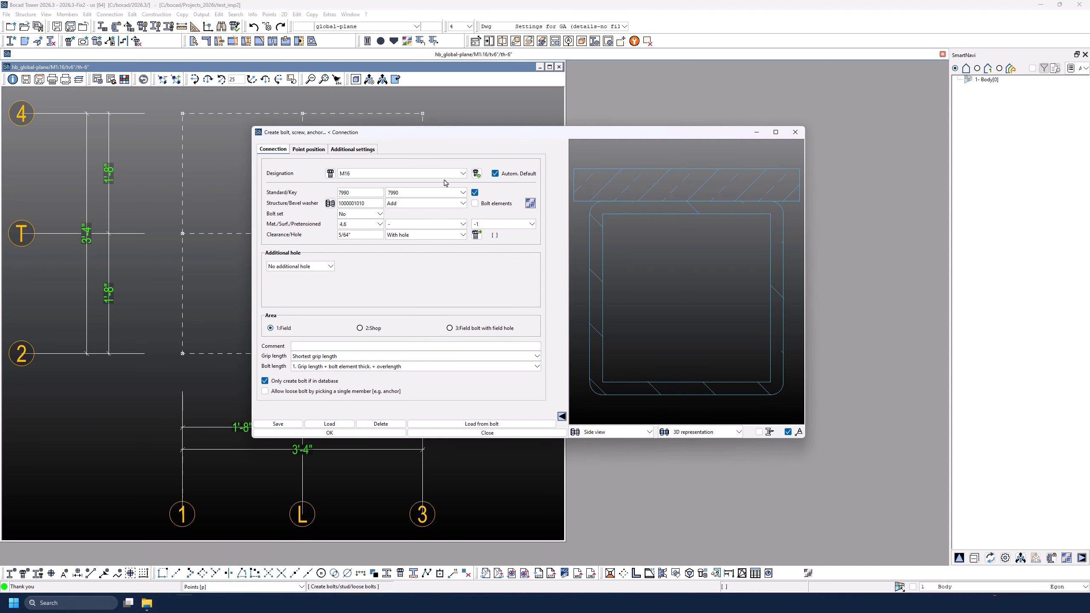
{"action": "left_click", "coordinate": [462, 192]}
{"action": "left_click_drag", "start_coordinate": [476, 321], "coordinate": [478, 229]}
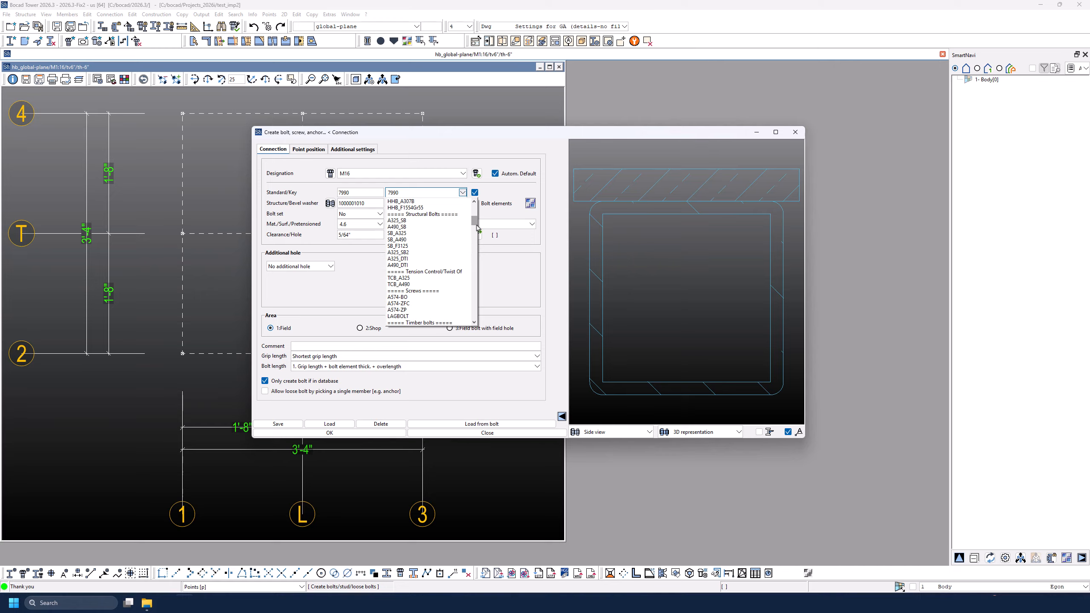
{"action": "left_click", "coordinate": [411, 234]}
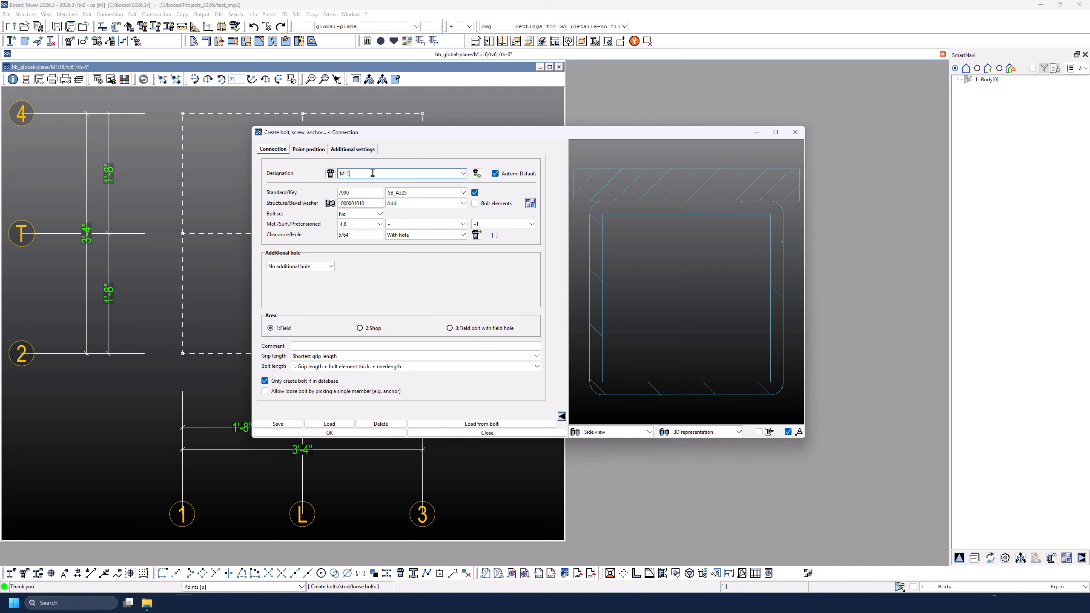
{"action": "type", "text": "HB5/8"}
{"action": "key", "text": "Return"}
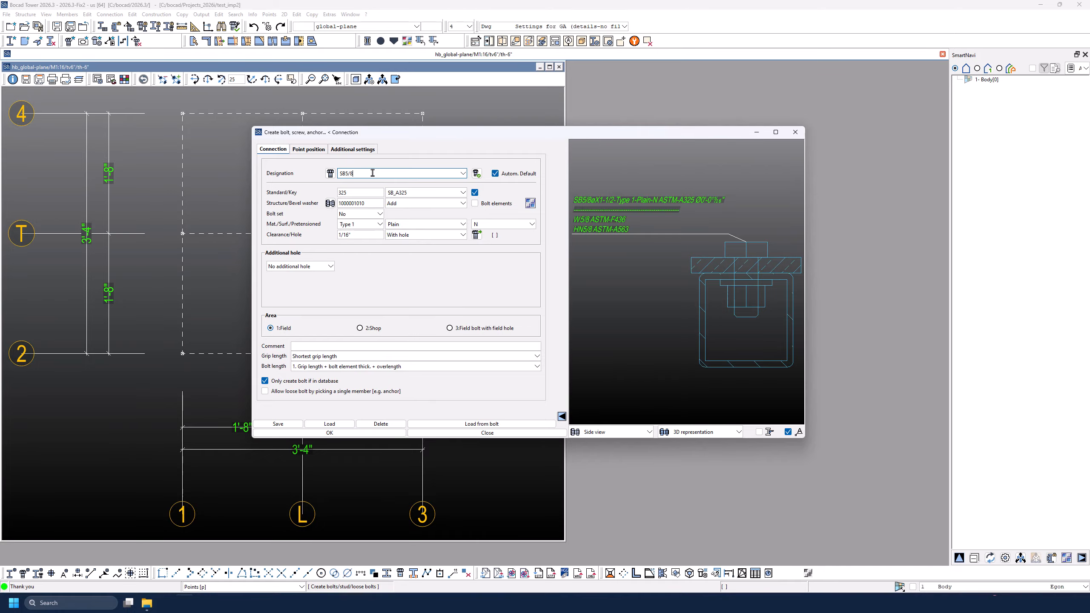
{"action": "left_click_drag", "start_coordinate": [381, 136], "coordinate": [341, 147]}
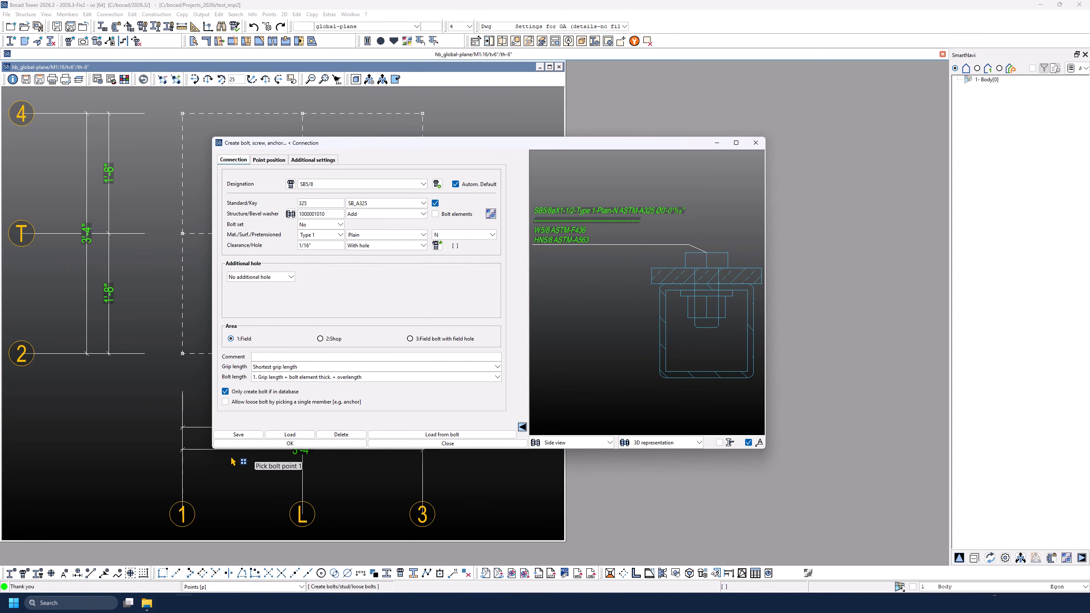
Step: Confirm the bolt creation settings, and set the bolt standard to SB_A325 in the bolt exchange settings
{"action": "left_click", "coordinate": [267, 444]}
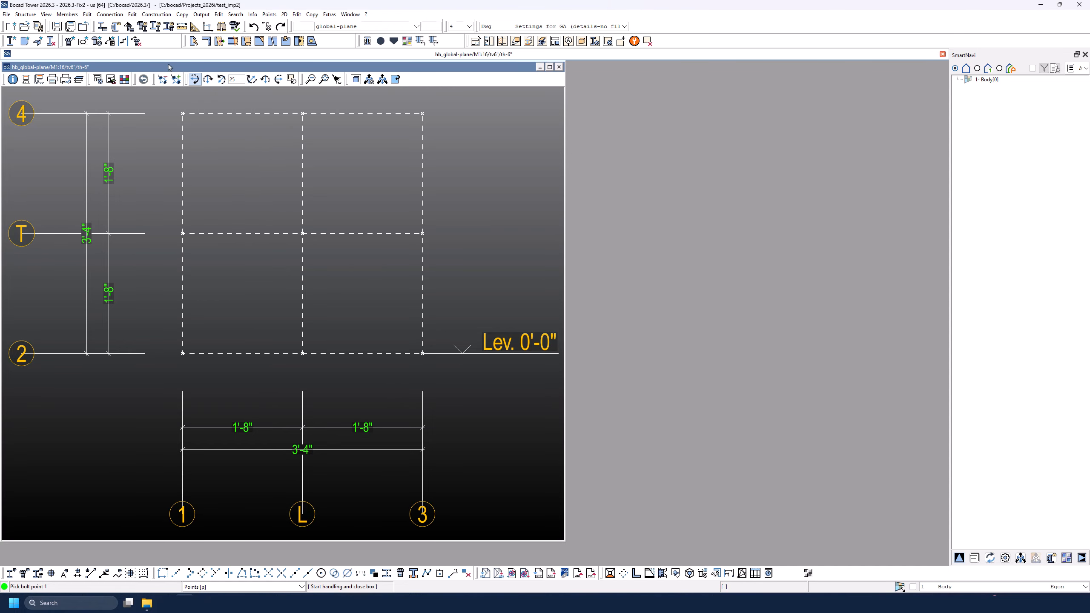
{"action": "left_click", "coordinate": [132, 15]}
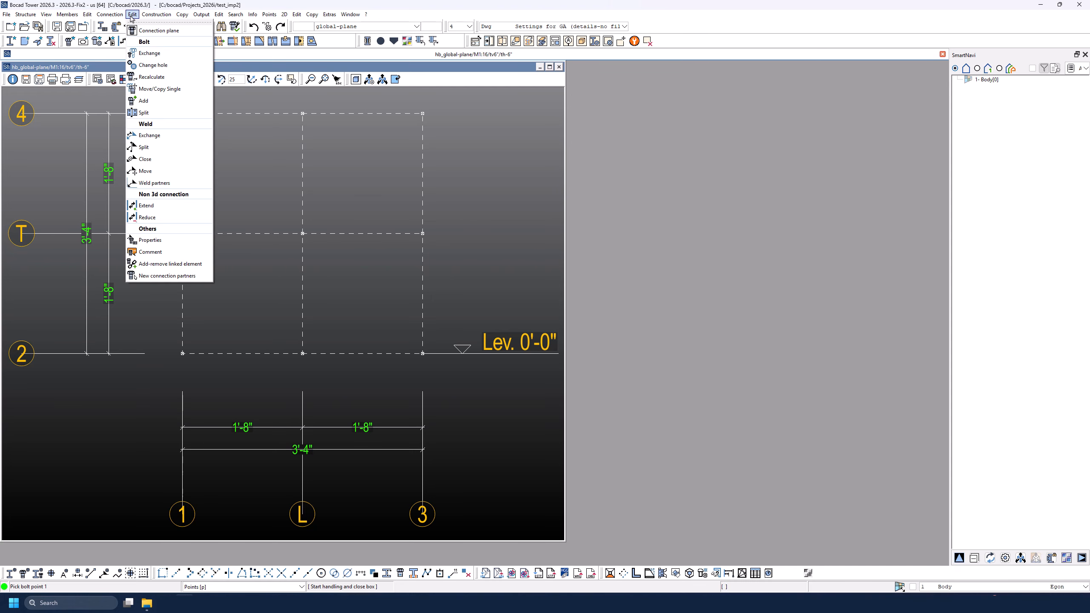
{"action": "left_click", "coordinate": [155, 53]}
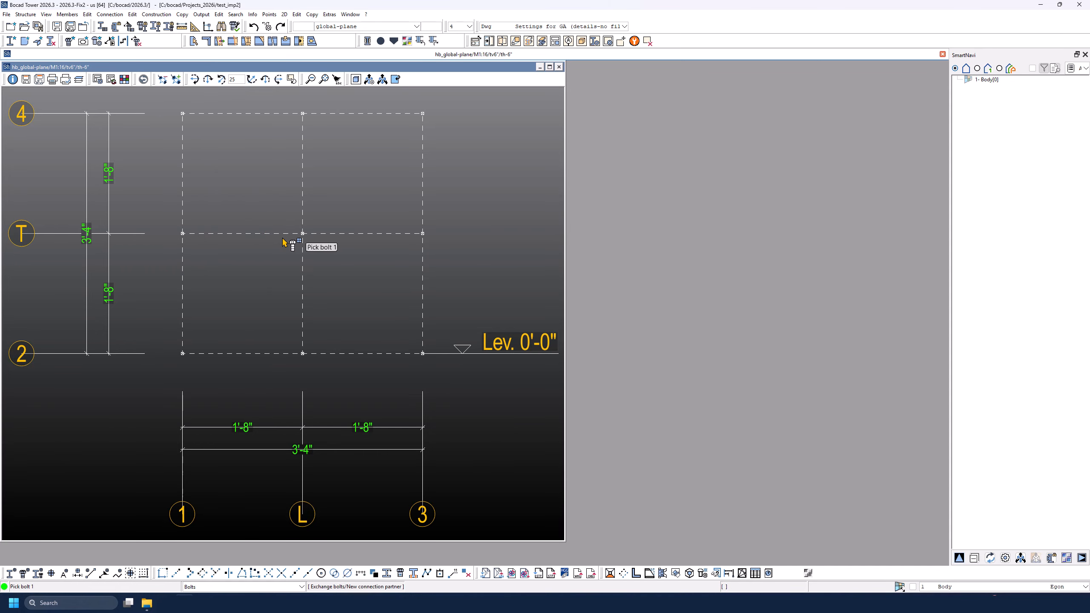
{"action": "left_click", "coordinate": [287, 241]}
{"action": "left_click_drag", "start_coordinate": [287, 240], "coordinate": [309, 146]}
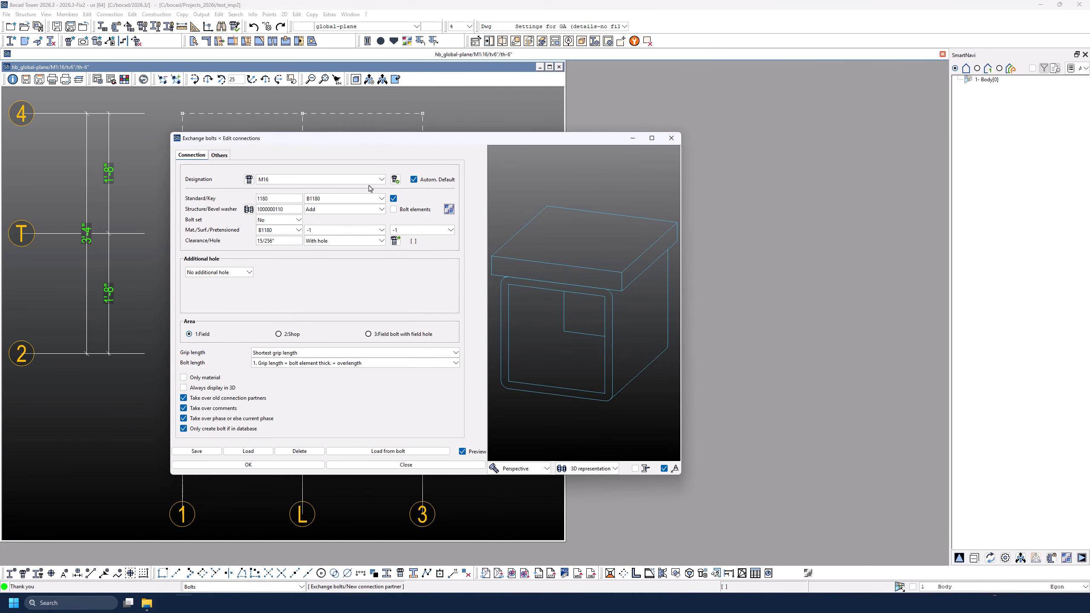
{"action": "left_click", "coordinate": [381, 199]}
{"action": "scroll", "coordinate": [348, 275], "scroll_direction": "up", "scroll_amount": 20}
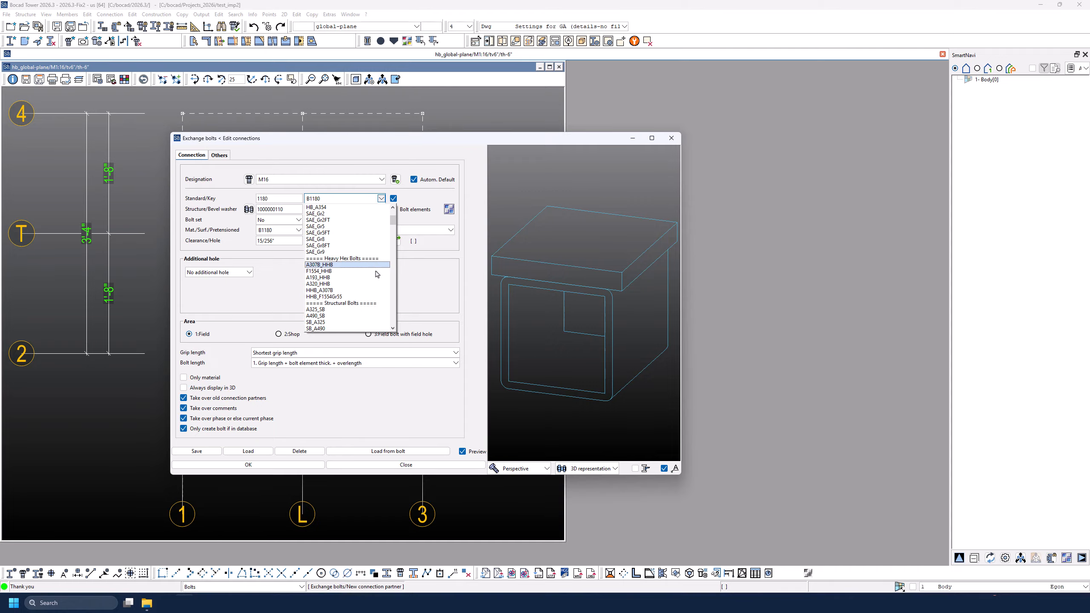
{"action": "scroll", "coordinate": [345, 290], "scroll_direction": "down", "scroll_amount": 5}
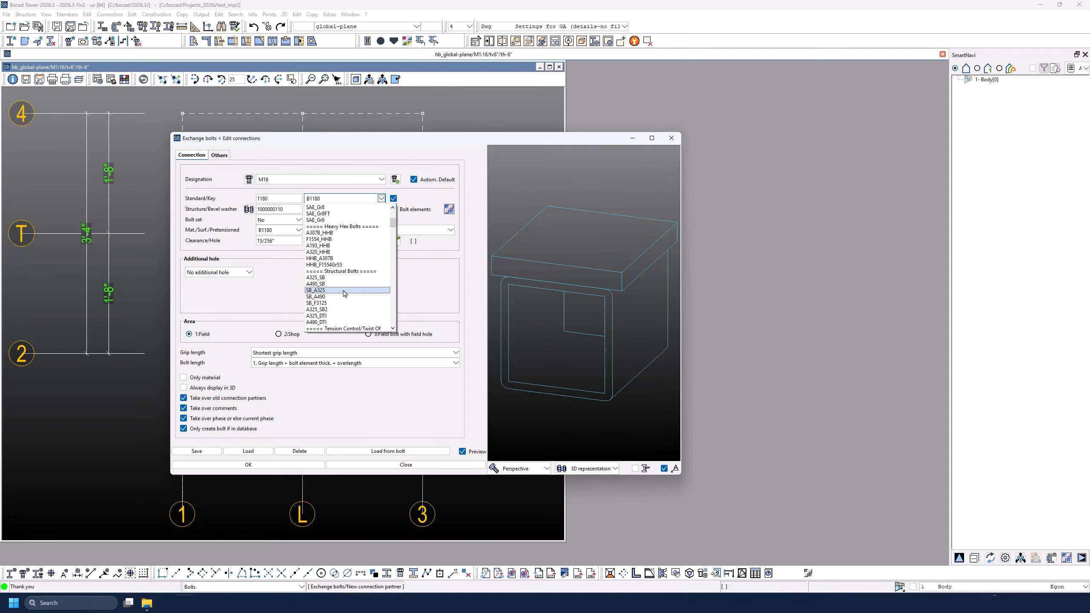
{"action": "left_click", "coordinate": [344, 291]}
Step: Set the exchange bolt designation to SB5/8 and confirm the exchange settings
{"action": "key", "text": "ctrl+a"}
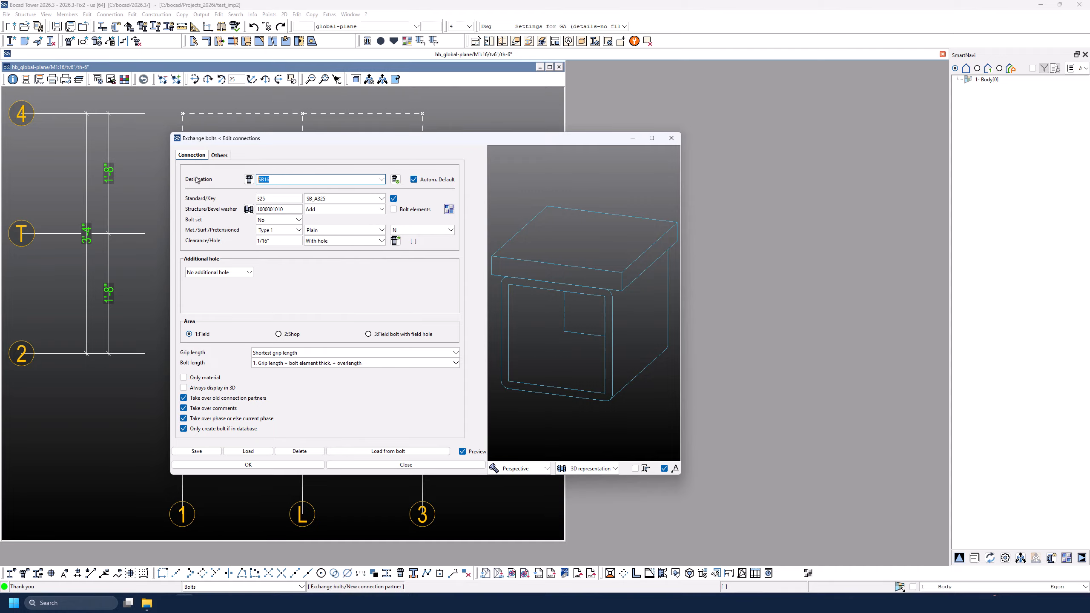
{"action": "type", "text": "HB5/"}
{"action": "type", "text": "8"}
{"action": "key", "text": "ctrl+a"}
{"action": "type", "text": "SB5/8"}
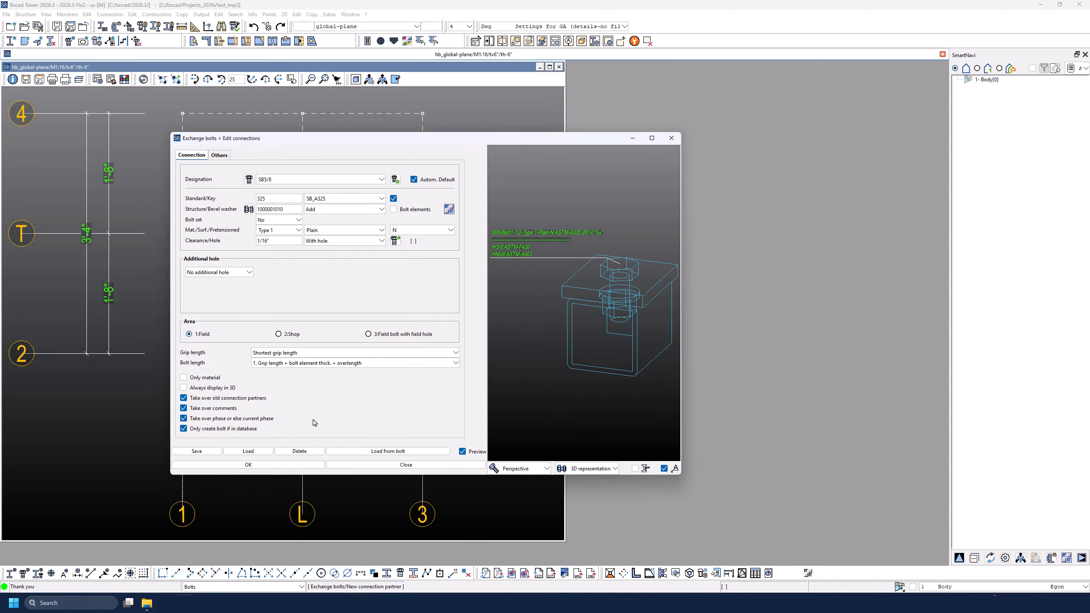
{"action": "left_click", "coordinate": [296, 465]}
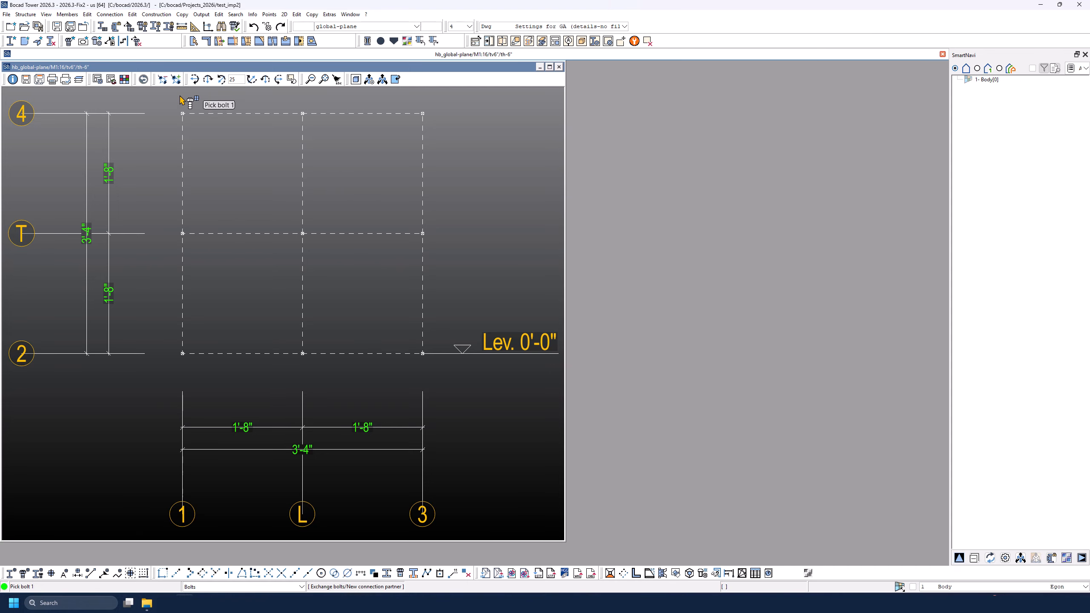
Step: Open the automatic weld settings for contact surfaces and choose AWS as the weld standard
{"action": "left_click", "coordinate": [110, 41]}
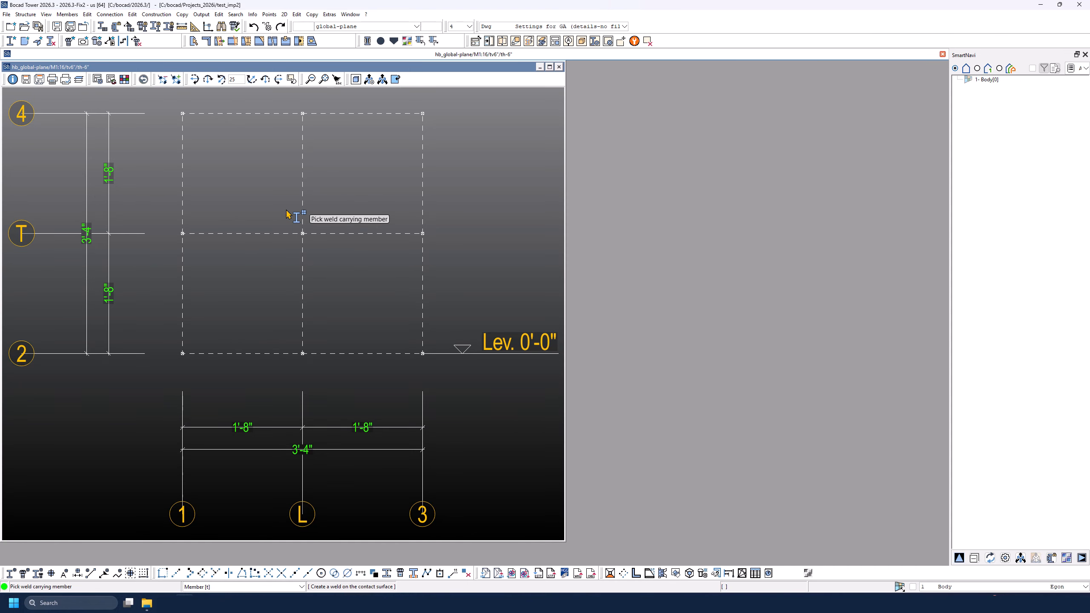
{"action": "left_click", "coordinate": [287, 214]}
{"action": "left_click_drag", "start_coordinate": [422, 256], "coordinate": [347, 135]}
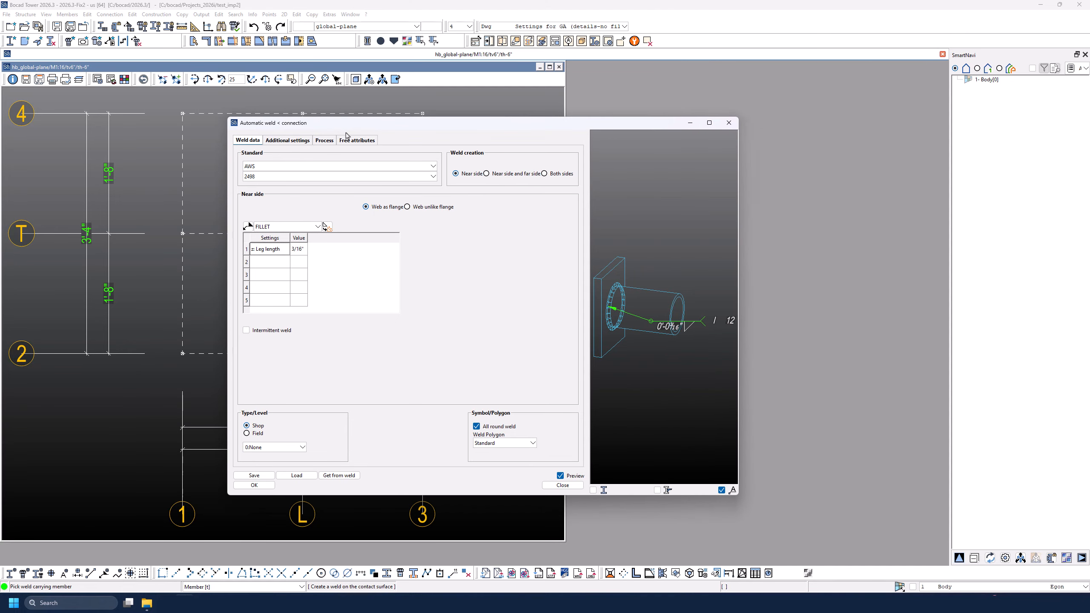
{"action": "left_click", "coordinate": [375, 166]}
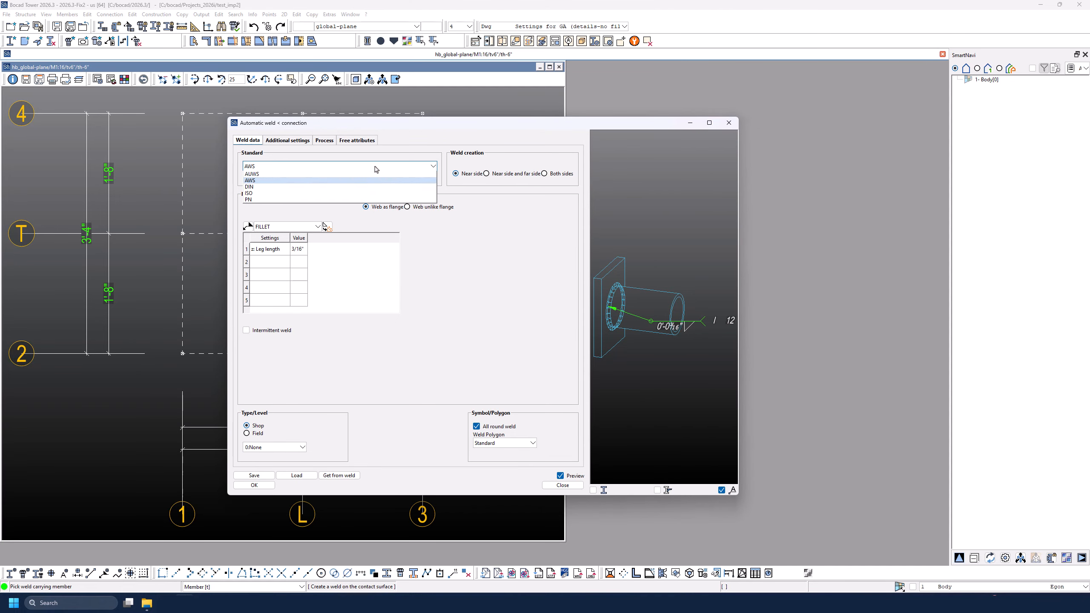
{"action": "left_click", "coordinate": [301, 184]}
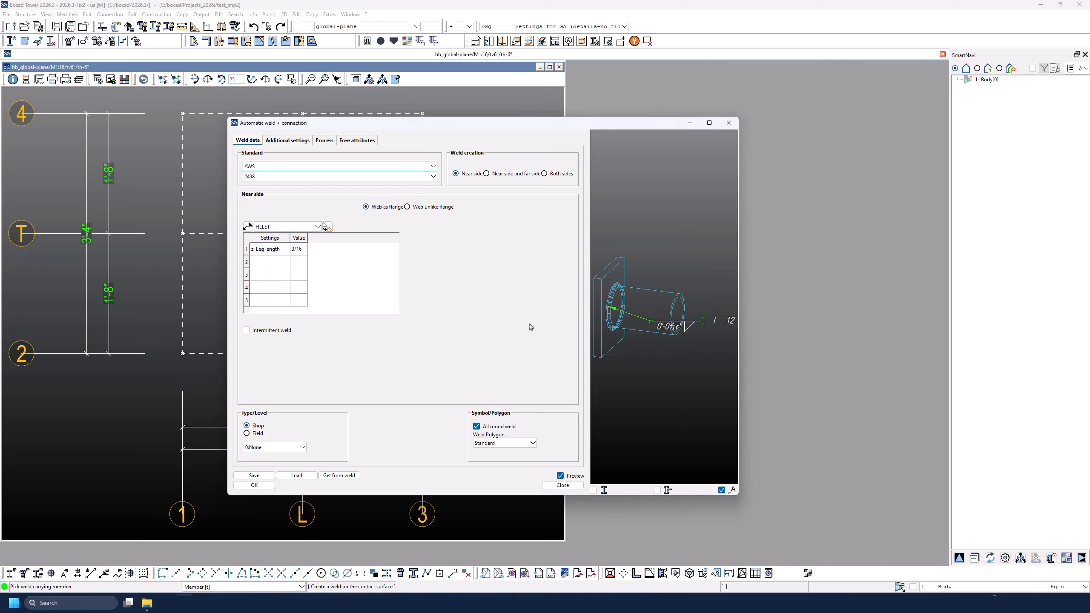
Step: Edit the weld's capture range, review the process and free attribute settings, and confirm the weld settings
{"action": "left_click", "coordinate": [294, 146]}
{"action": "double_click", "coordinate": [352, 181]}
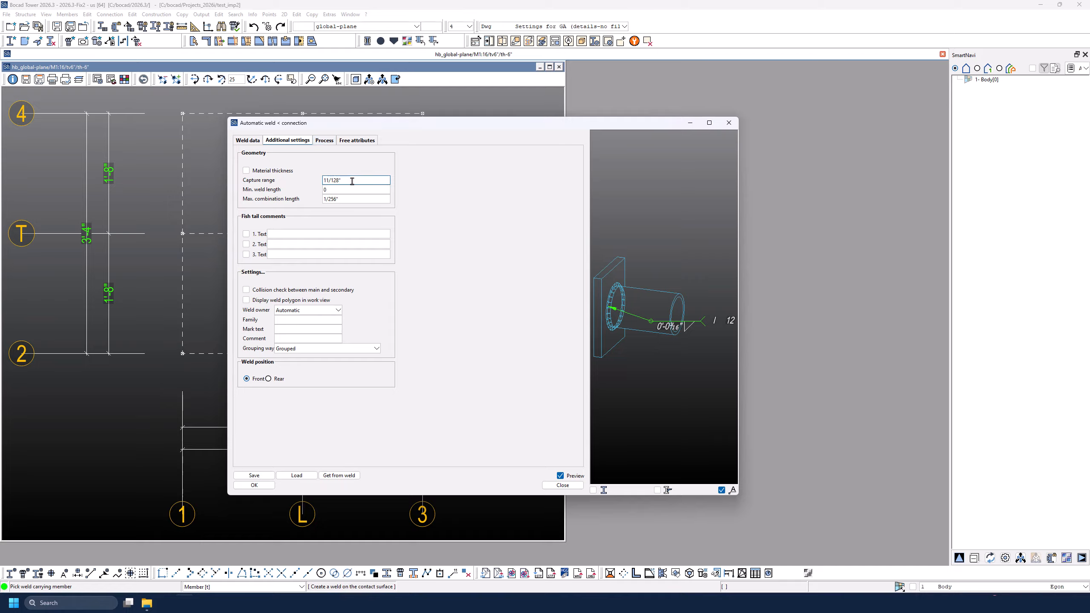
{"action": "type", "text": "1/"}
{"action": "left_click", "coordinate": [326, 140]}
{"action": "left_click", "coordinate": [287, 141]}
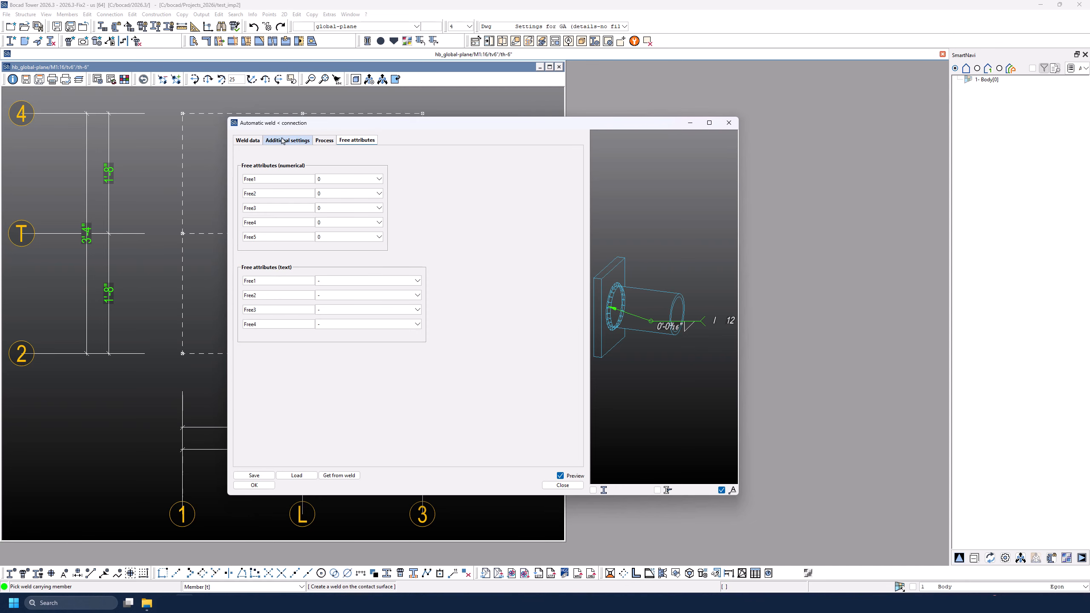
{"action": "left_click", "coordinate": [246, 141]}
{"action": "left_click", "coordinate": [254, 485]}
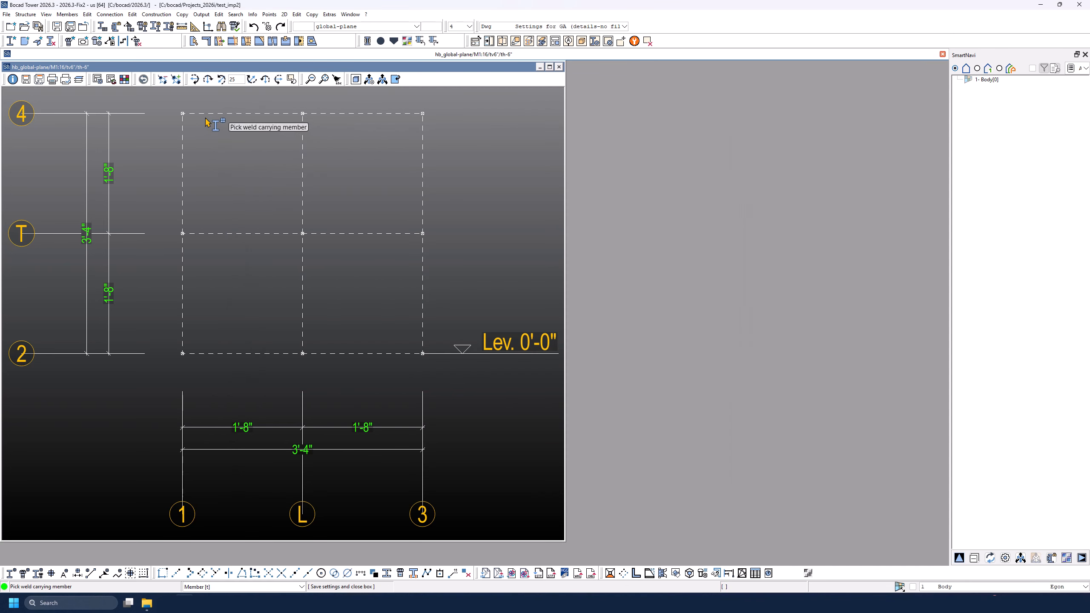
Step: Start creating an outline plate and dismiss the material errors
{"action": "left_click", "coordinate": [6, 14]}
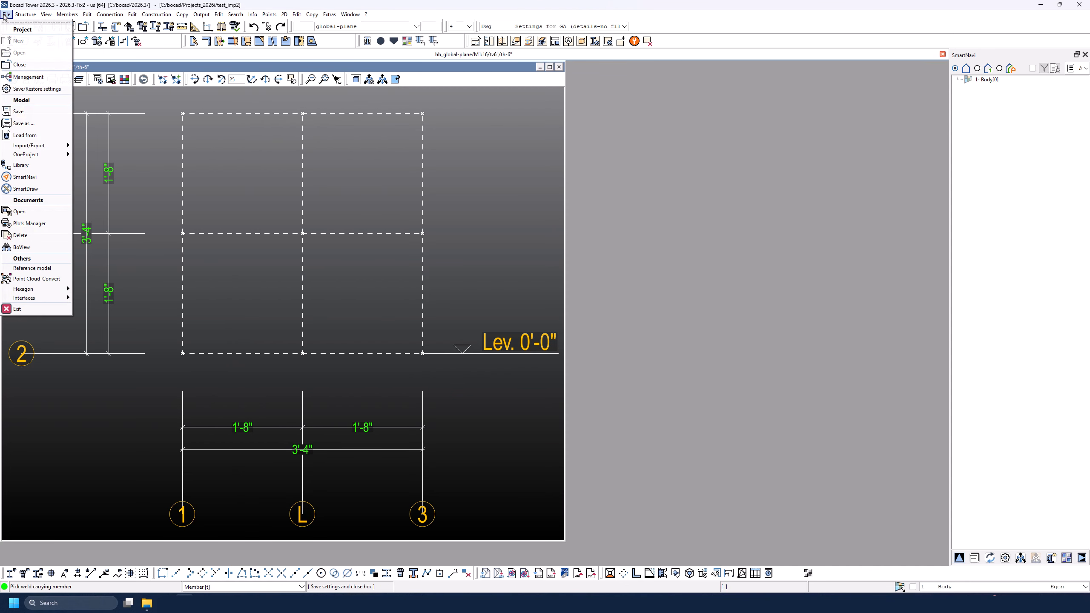
{"action": "left_click", "coordinate": [6, 14]}
{"action": "left_click", "coordinate": [67, 14]}
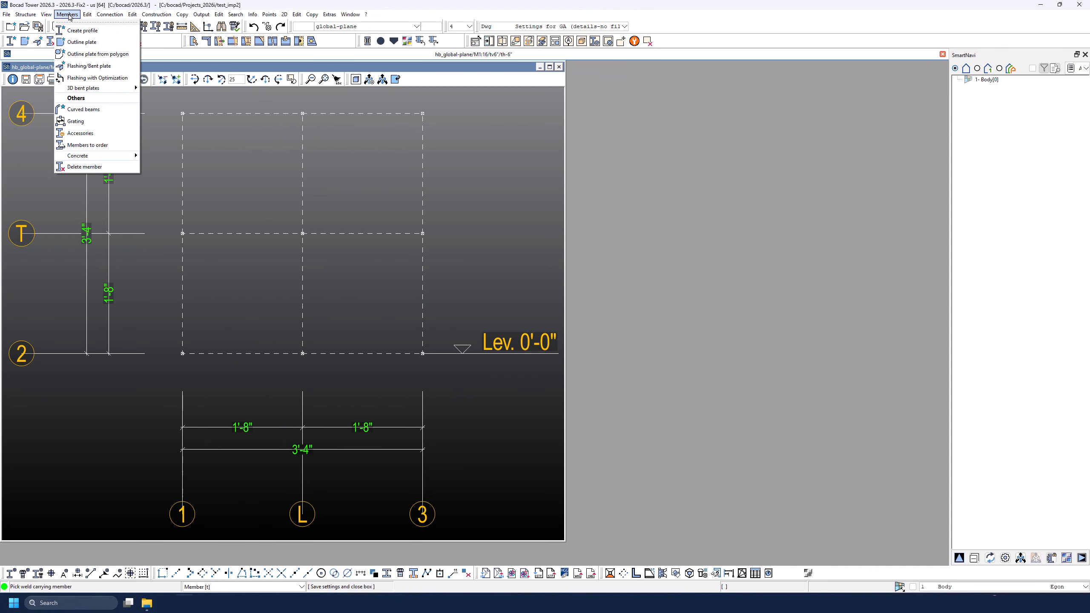
{"action": "left_click", "coordinate": [79, 42]}
{"action": "left_click", "coordinate": [559, 308]}
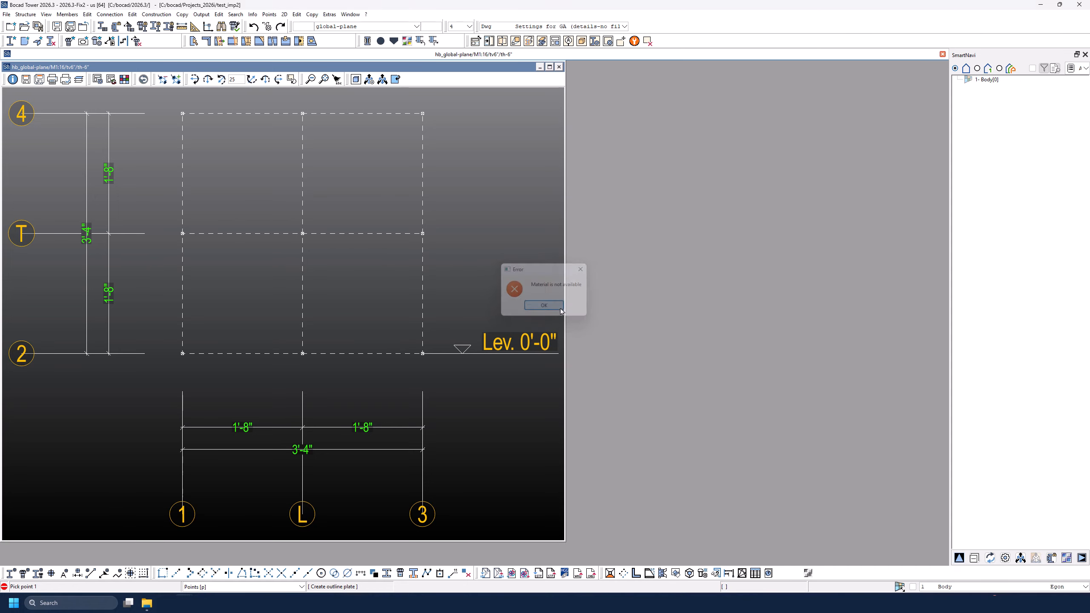
{"action": "left_click", "coordinate": [544, 305]}
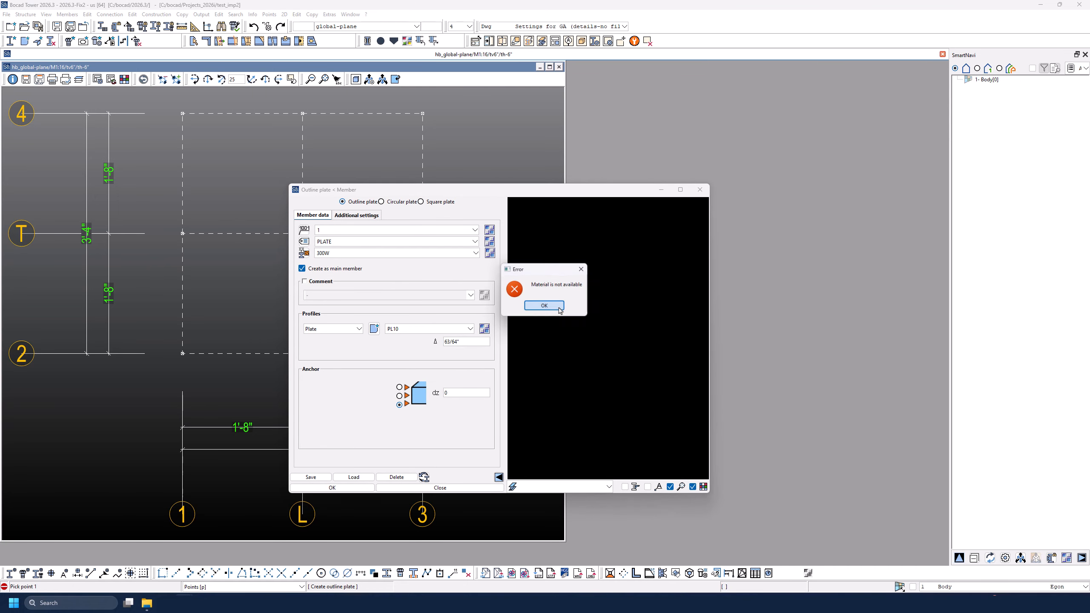
{"action": "left_click", "coordinate": [558, 309]}
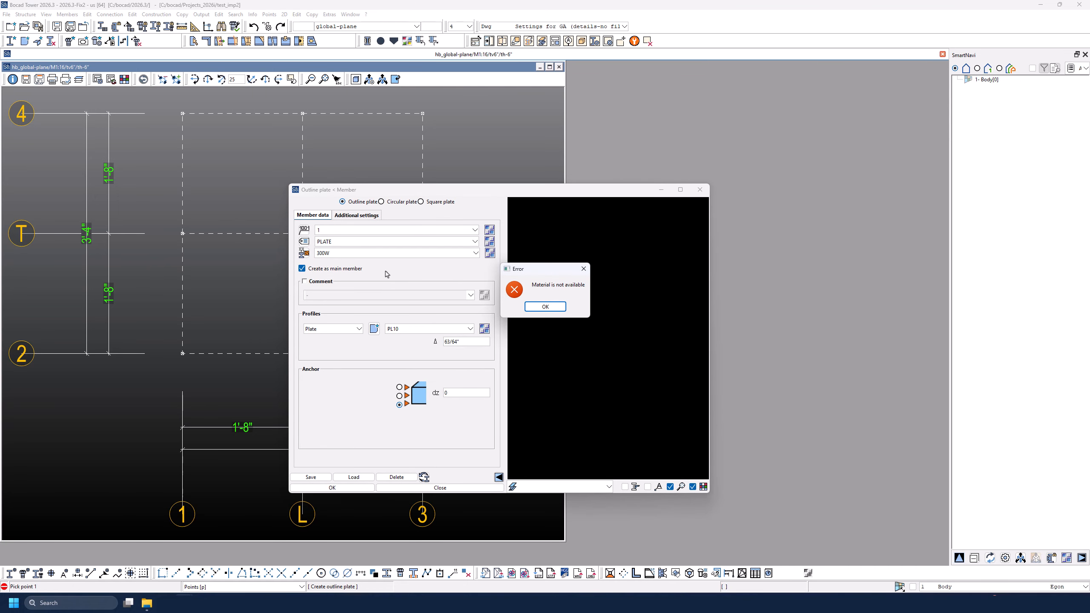
{"action": "left_click", "coordinate": [544, 306]}
{"action": "left_click", "coordinate": [544, 306]}
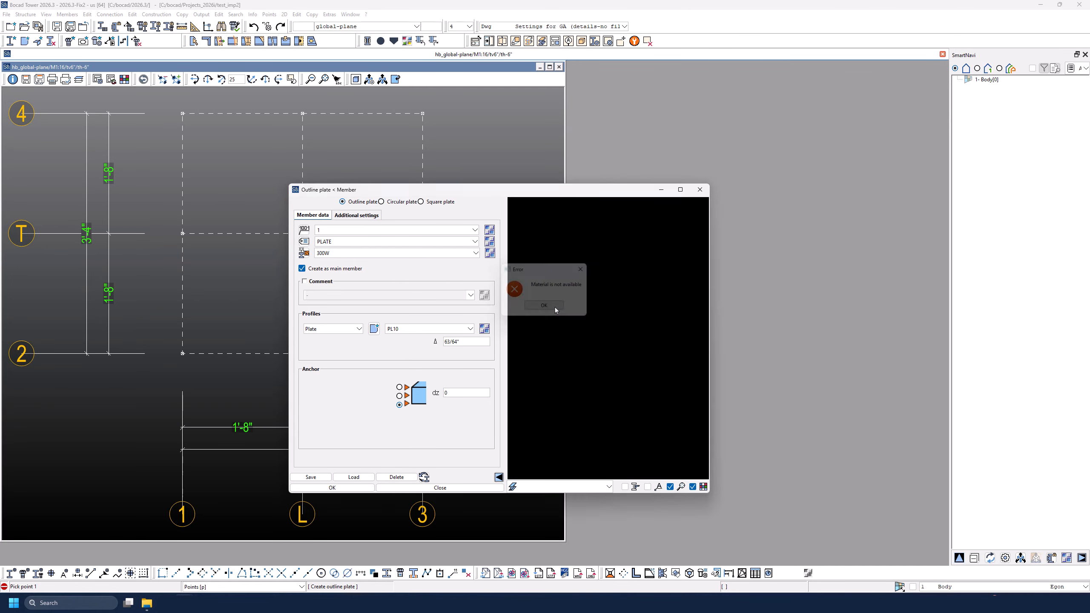
{"action": "left_click", "coordinate": [544, 305]}
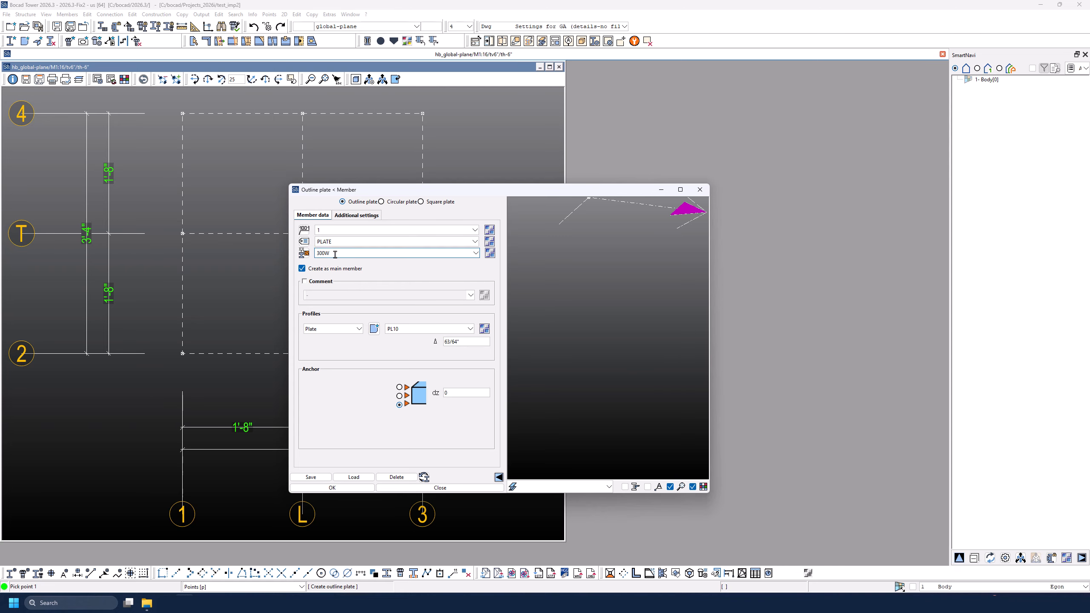
Step: Try to set the outline plate's material to A36, dismiss the error, and close without creating a plate
{"action": "left_click_drag", "start_coordinate": [333, 255], "coordinate": [276, 250]}
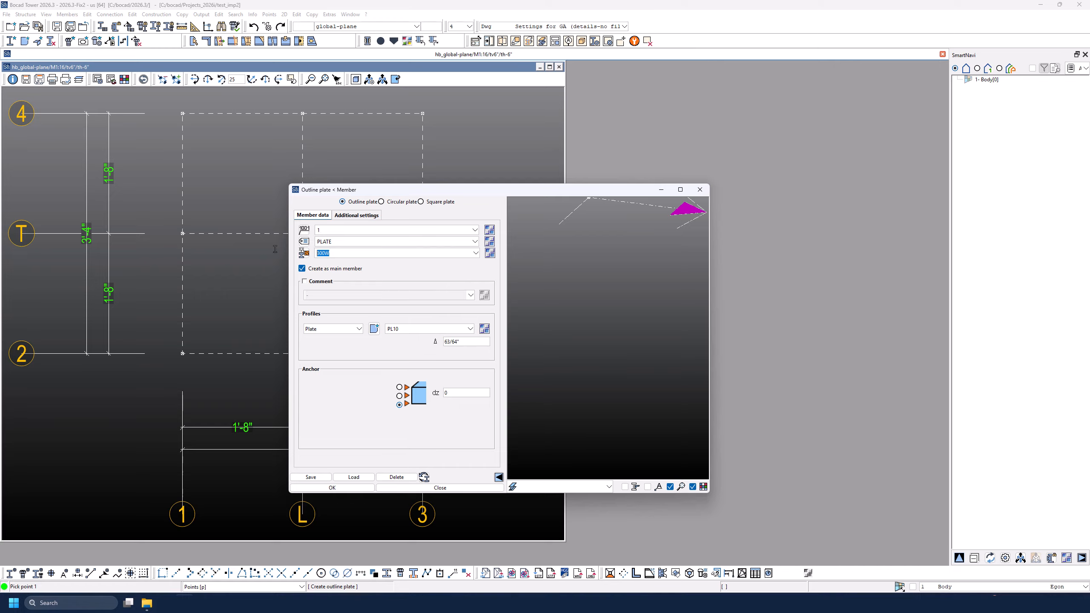
{"action": "type", "text": "A36"}
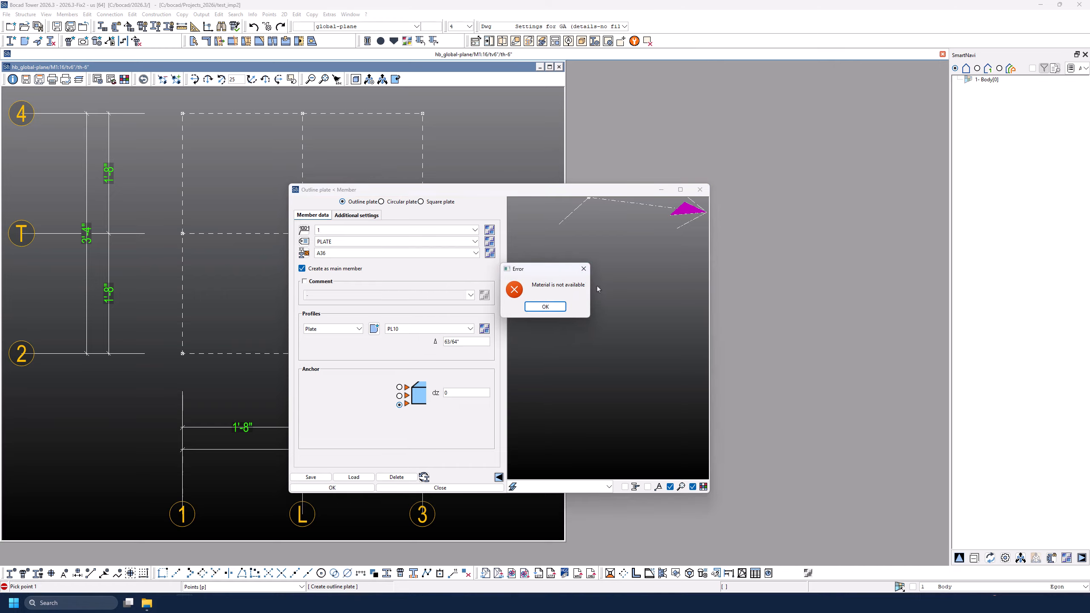
{"action": "left_click", "coordinate": [545, 306]}
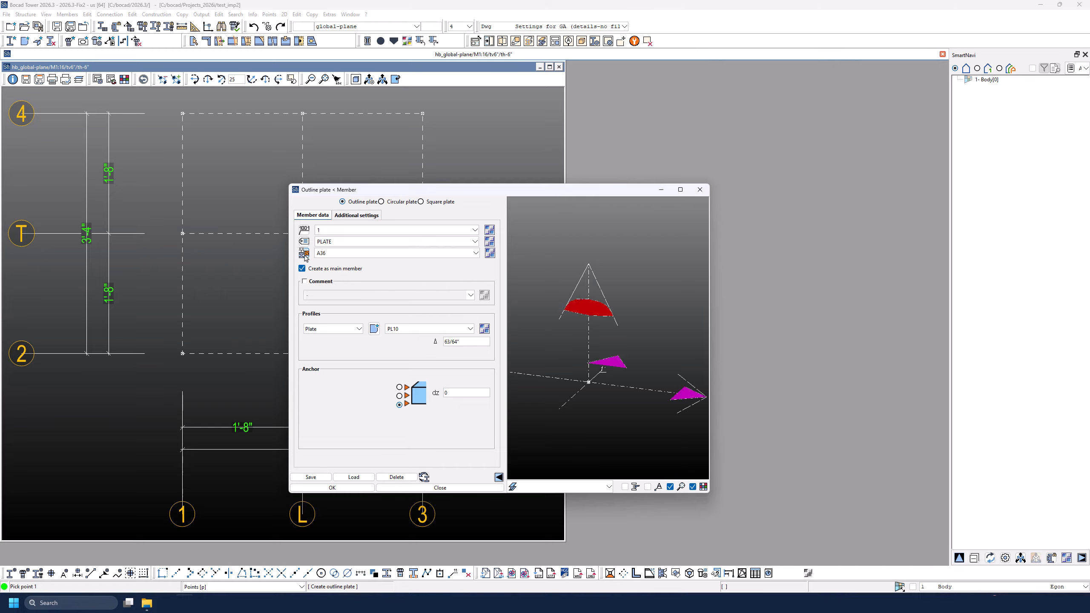
{"action": "left_click_drag", "start_coordinate": [331, 254], "coordinate": [313, 254]}
{"action": "left_click", "coordinate": [420, 328]}
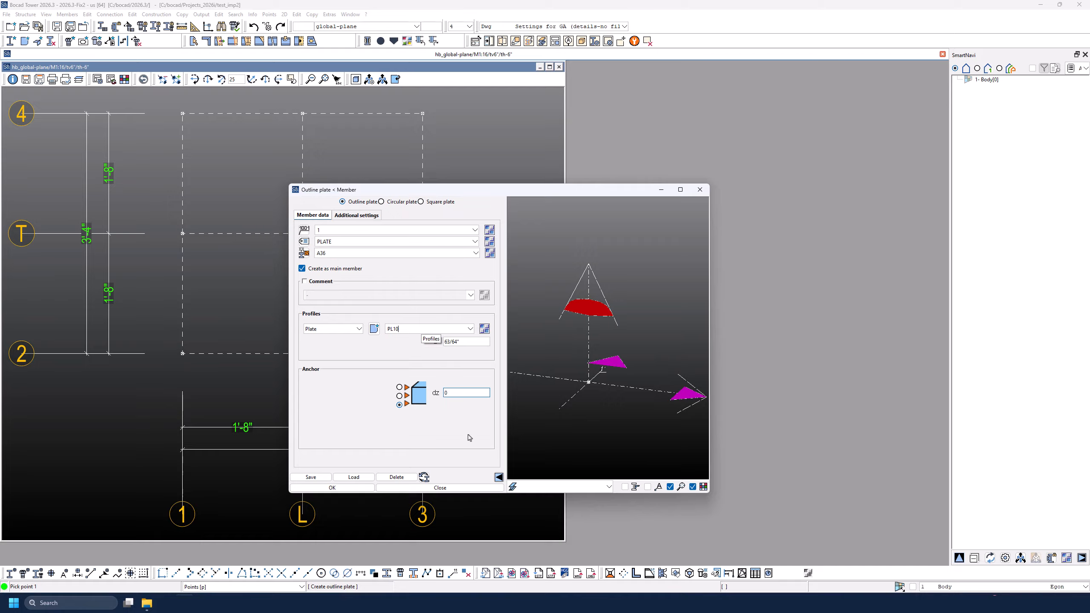
{"action": "left_click", "coordinate": [460, 489]}
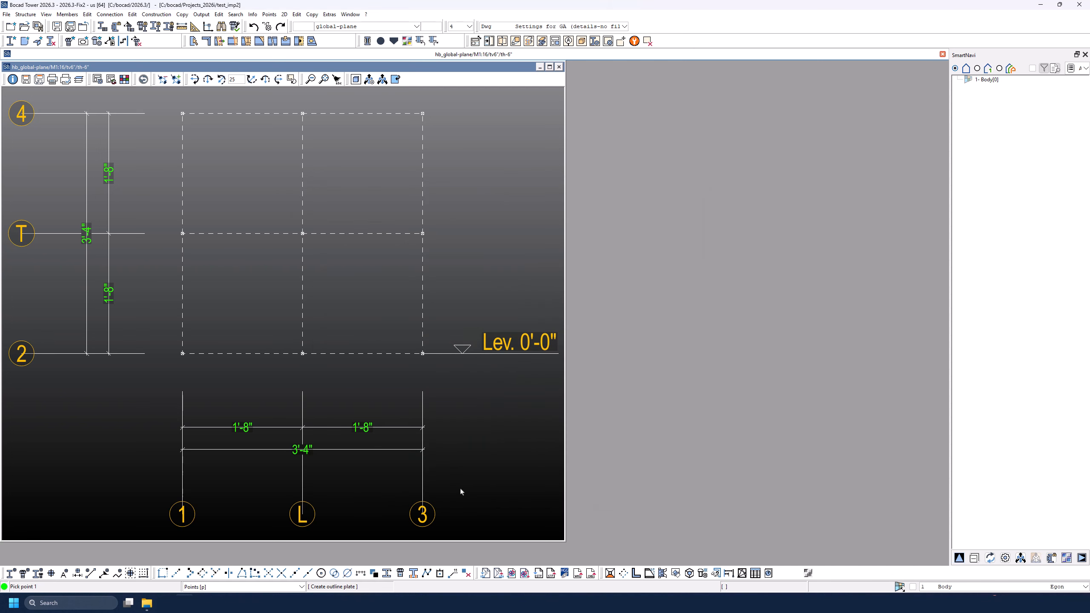
Step: Open the material definition file MATERIAL.INP from the member settings of the general project settings
{"action": "left_click", "coordinate": [329, 15]}
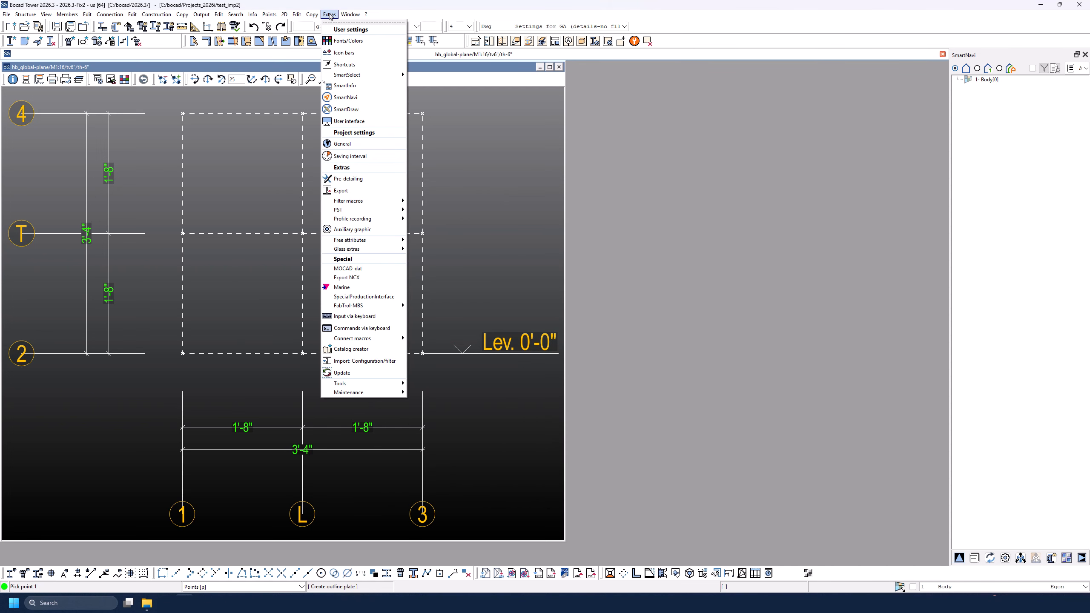
{"action": "left_click", "coordinate": [359, 145]}
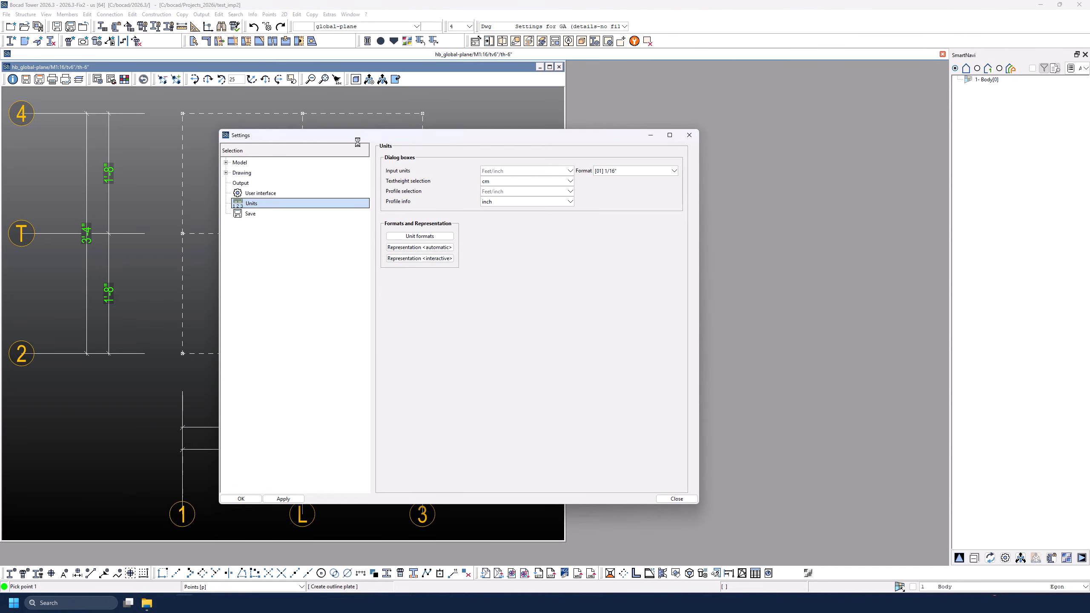
{"action": "left_click", "coordinate": [265, 165]}
{"action": "left_click", "coordinate": [266, 183]}
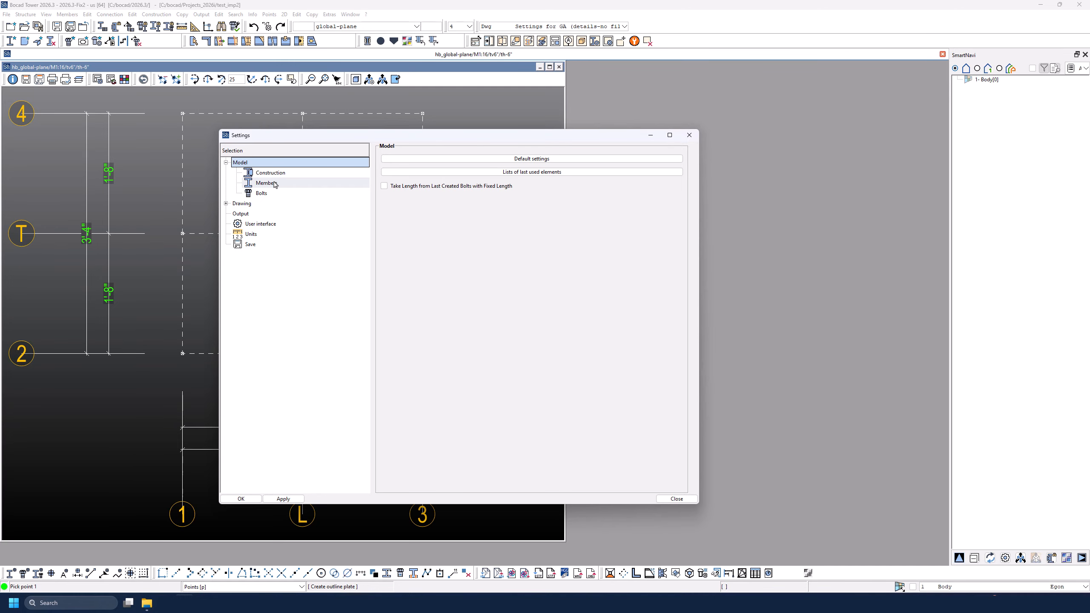
{"action": "left_click", "coordinate": [468, 172]}
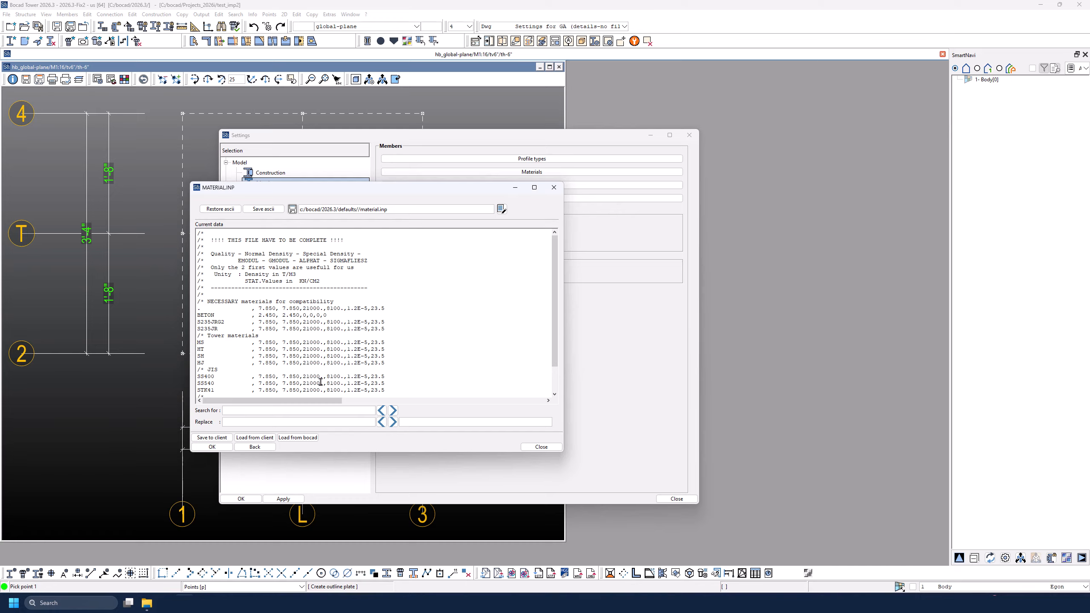
Step: Load the Bocad standard material list and review its American steel, concrete and other material entries
{"action": "left_click", "coordinate": [297, 438]}
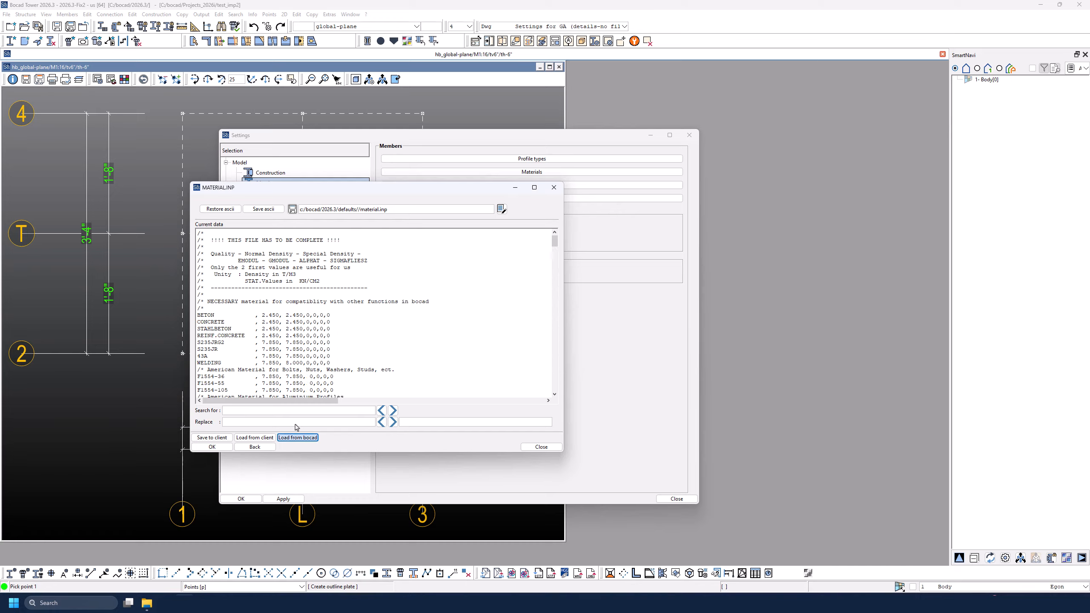
{"action": "scroll", "coordinate": [414, 330], "scroll_direction": "down", "scroll_amount": 10}
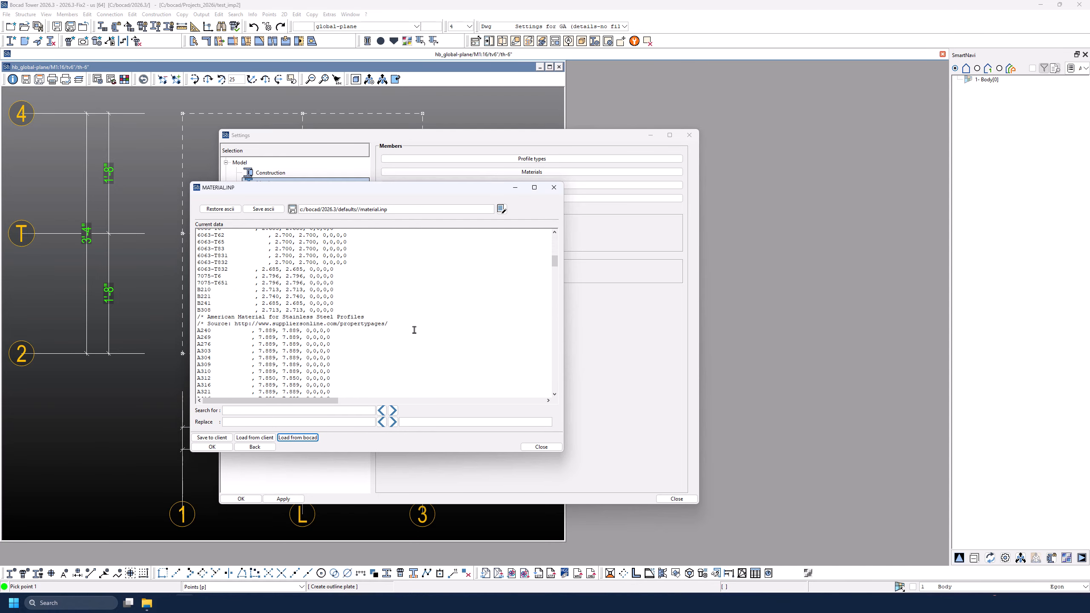
{"action": "scroll", "coordinate": [414, 330], "scroll_direction": "down", "scroll_amount": 20}
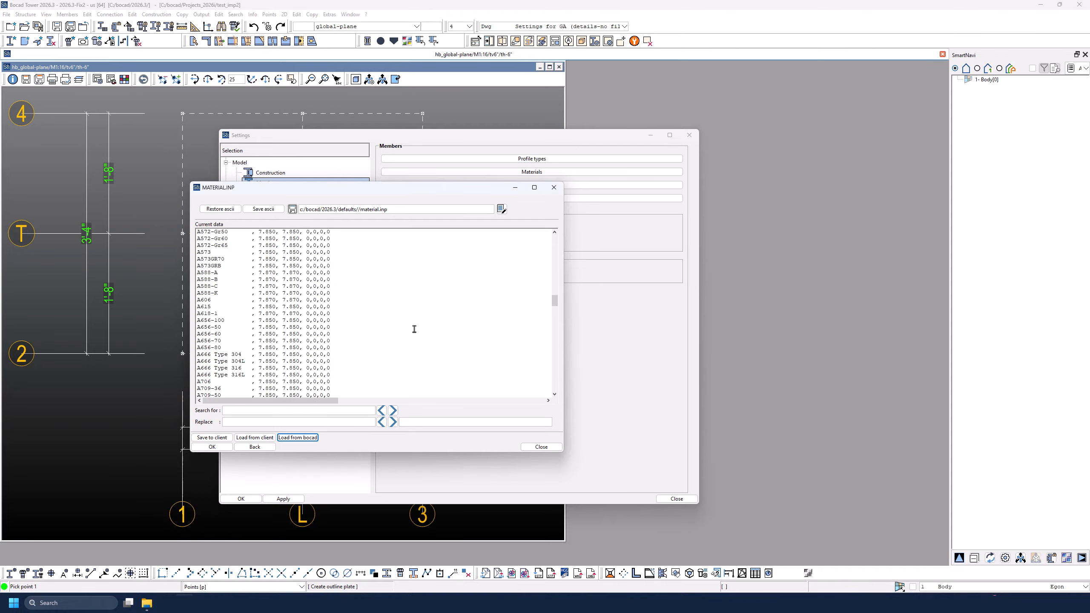
{"action": "scroll", "coordinate": [414, 329], "scroll_direction": "down", "scroll_amount": 20}
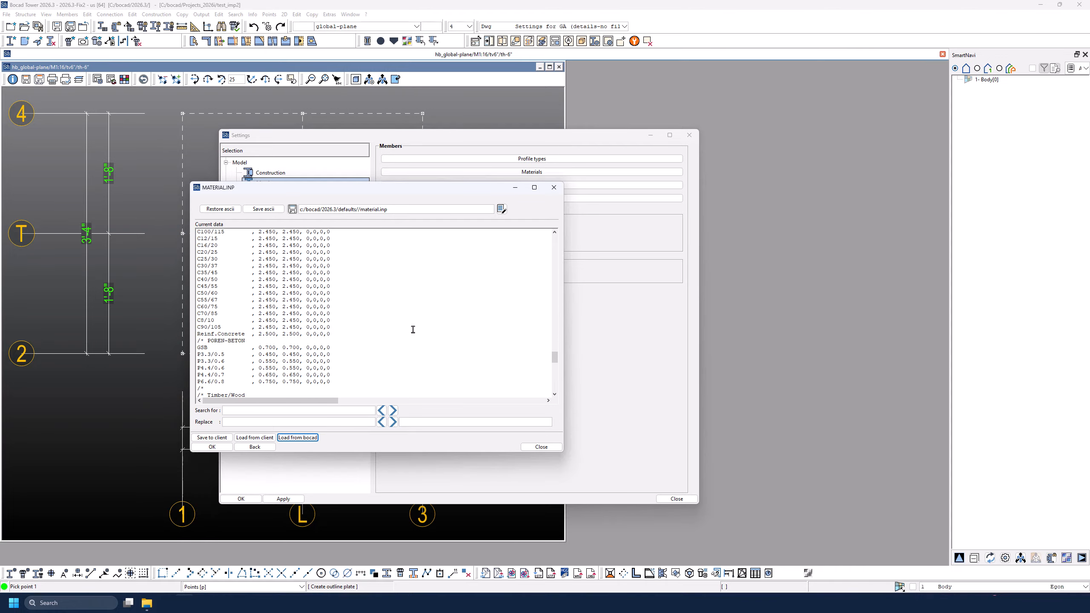
{"action": "scroll", "coordinate": [413, 329], "scroll_direction": "down", "scroll_amount": 15}
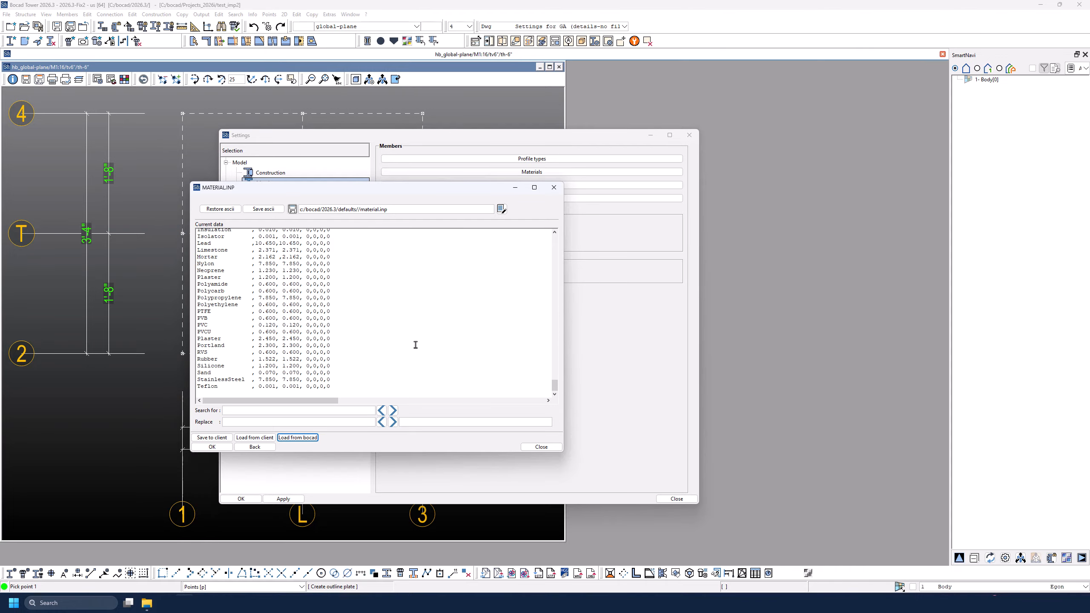
Step: Copy the "Tower materials" block from the client's material list and load the Bocad standard list again
{"action": "left_click", "coordinate": [255, 438]}
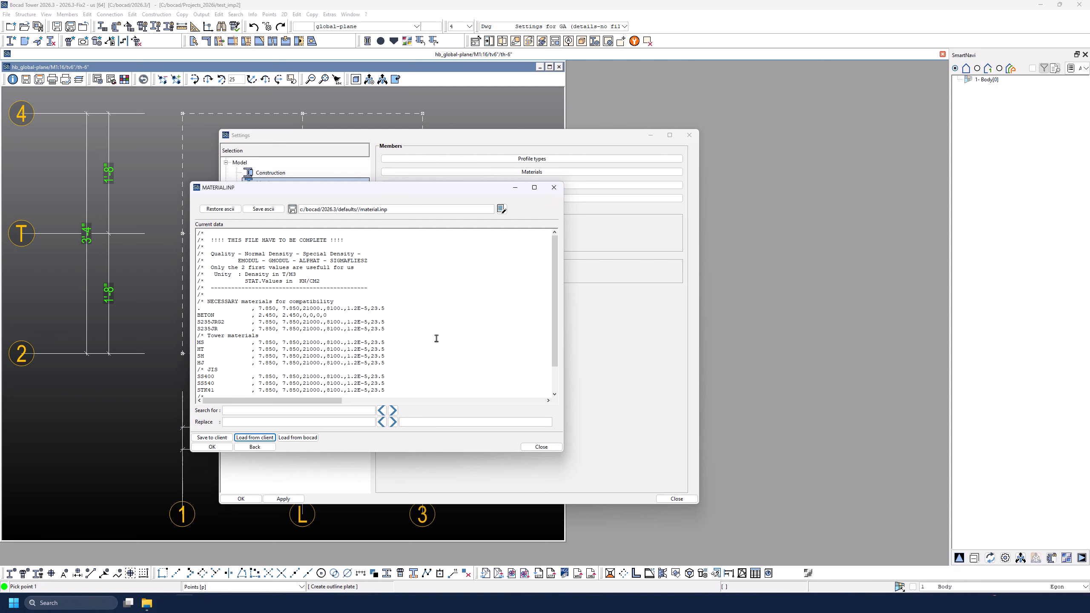
{"action": "scroll", "coordinate": [437, 339], "scroll_direction": "down", "scroll_amount": 2}
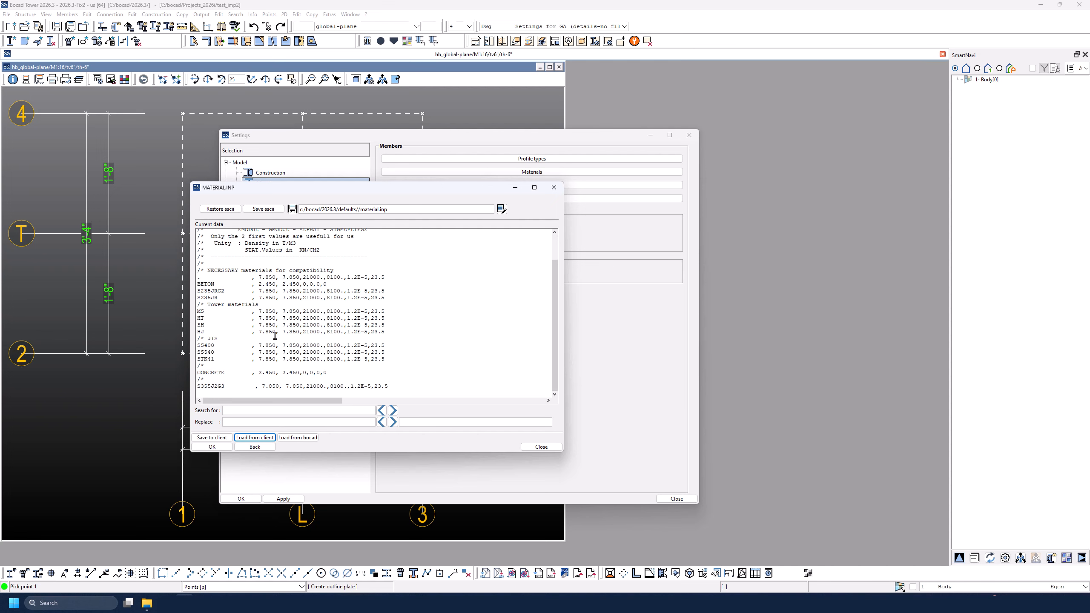
{"action": "left_click_drag", "start_coordinate": [390, 331], "coordinate": [192, 305]}
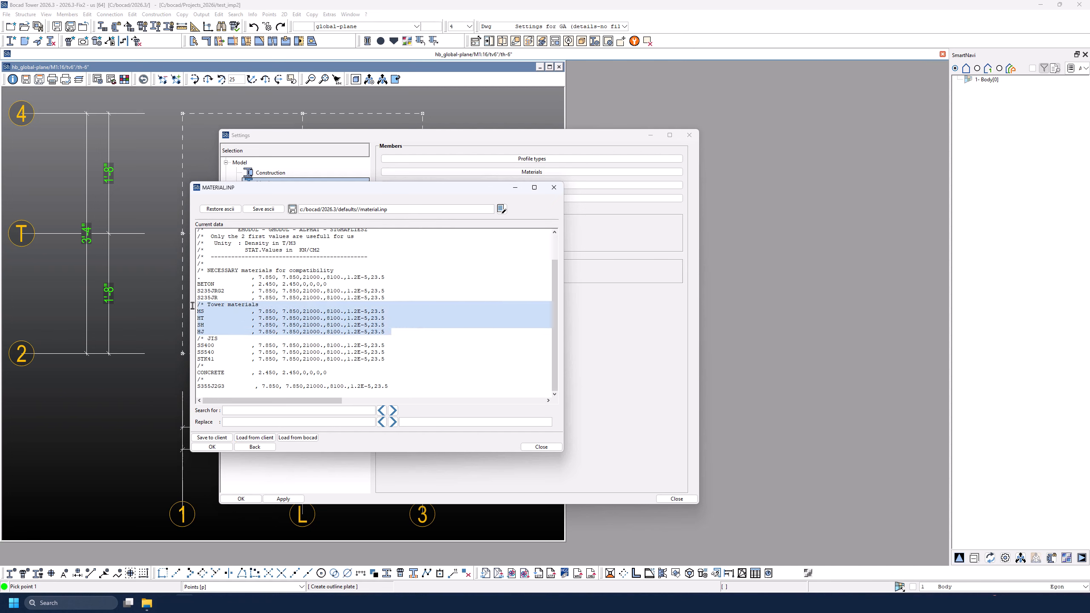
{"action": "right_click", "coordinate": [214, 307]}
{"action": "left_click", "coordinate": [227, 335]}
{"action": "left_click", "coordinate": [298, 437]}
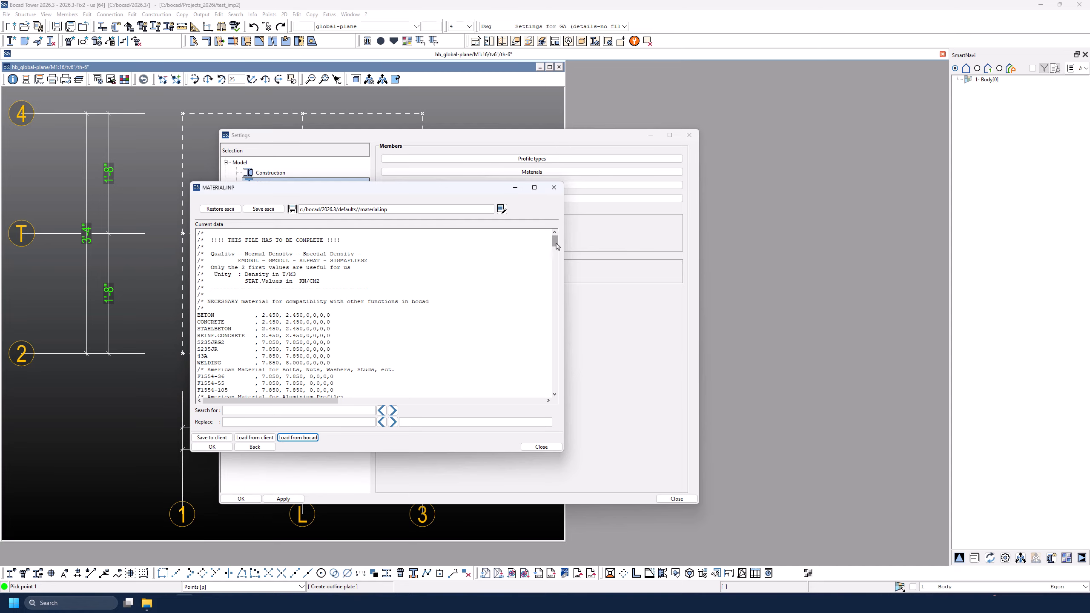
{"action": "left_click_drag", "start_coordinate": [556, 246], "coordinate": [556, 385]}
{"action": "right_click", "coordinate": [227, 396]}
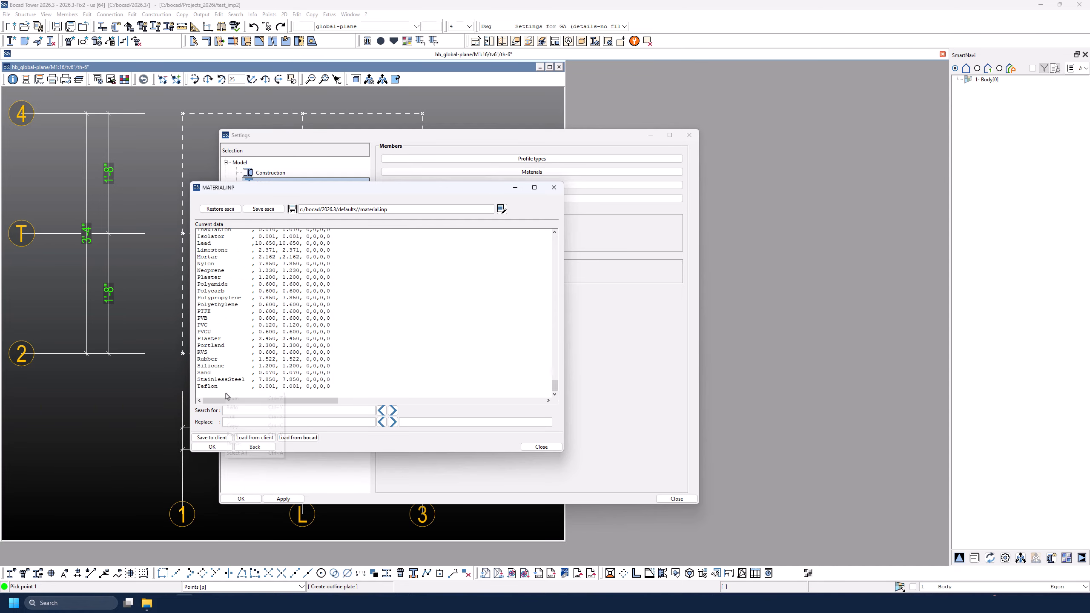
{"action": "left_click", "coordinate": [253, 433]}
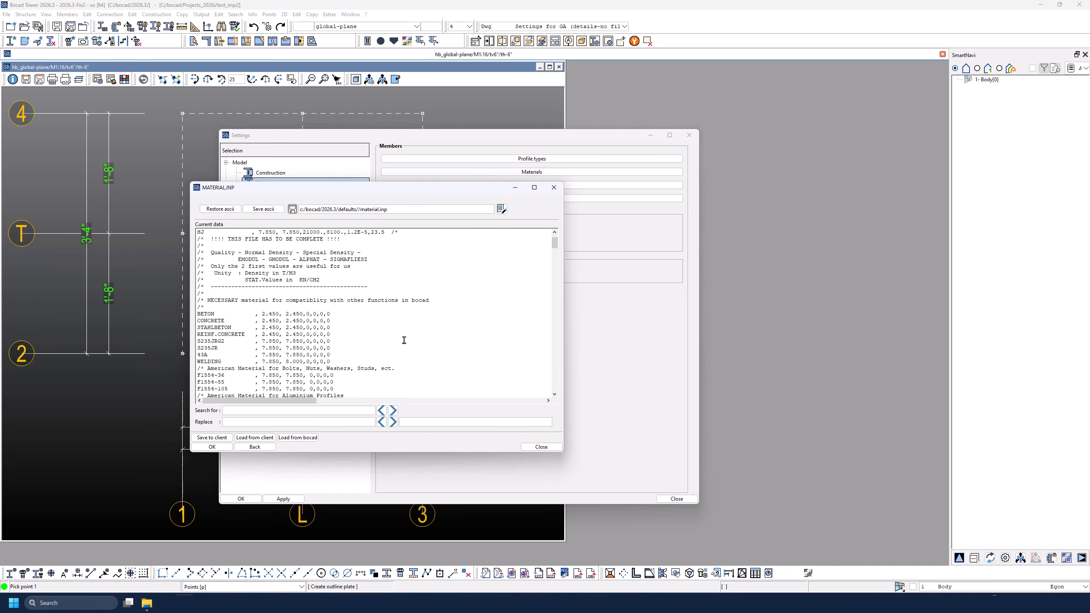
{"action": "left_click_drag", "start_coordinate": [555, 245], "coordinate": [519, 394]}
{"action": "key", "text": "ctrl+Home"}
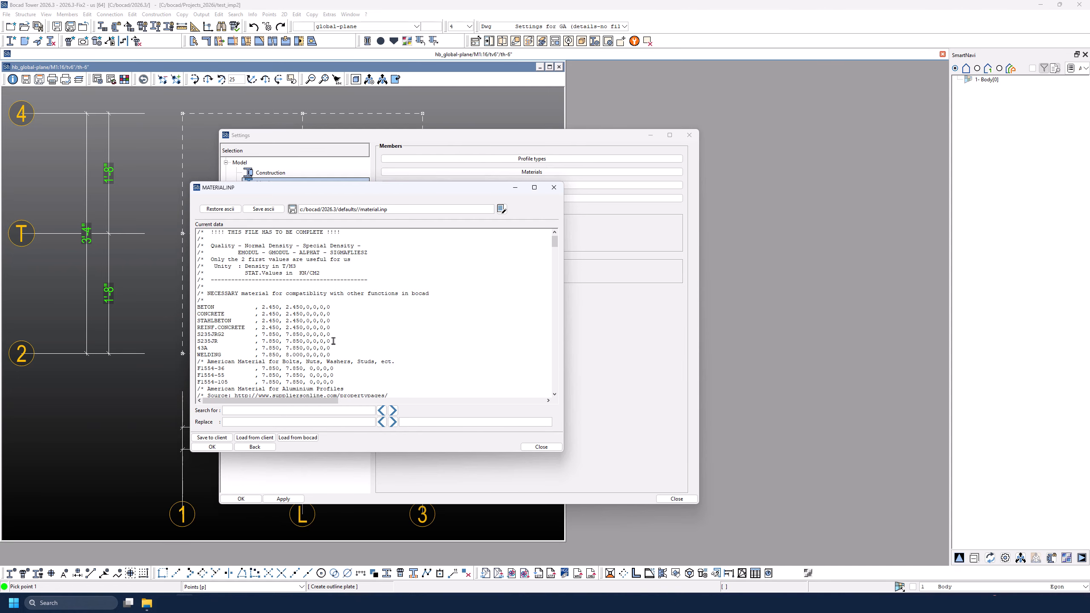
Step: Paste the copied tower materials block at the end of the Bocad material list, after Teflon
{"action": "scroll", "coordinate": [333, 342], "scroll_direction": "down", "scroll_amount": 15}
{"action": "left_click_drag", "start_coordinate": [555, 296], "coordinate": [555, 385]}
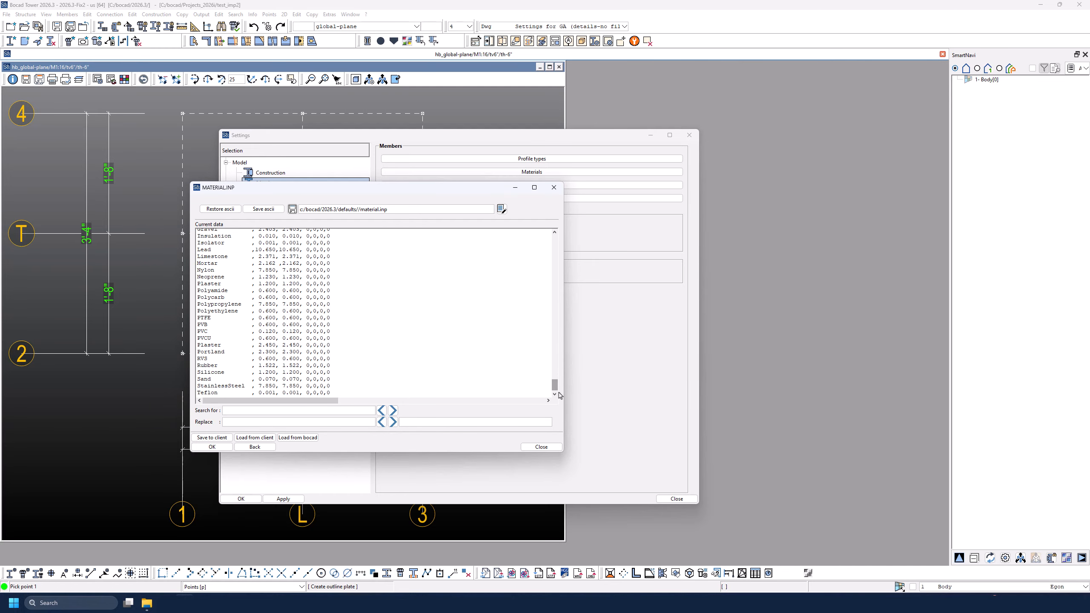
{"action": "key", "text": "ctrl+v"}
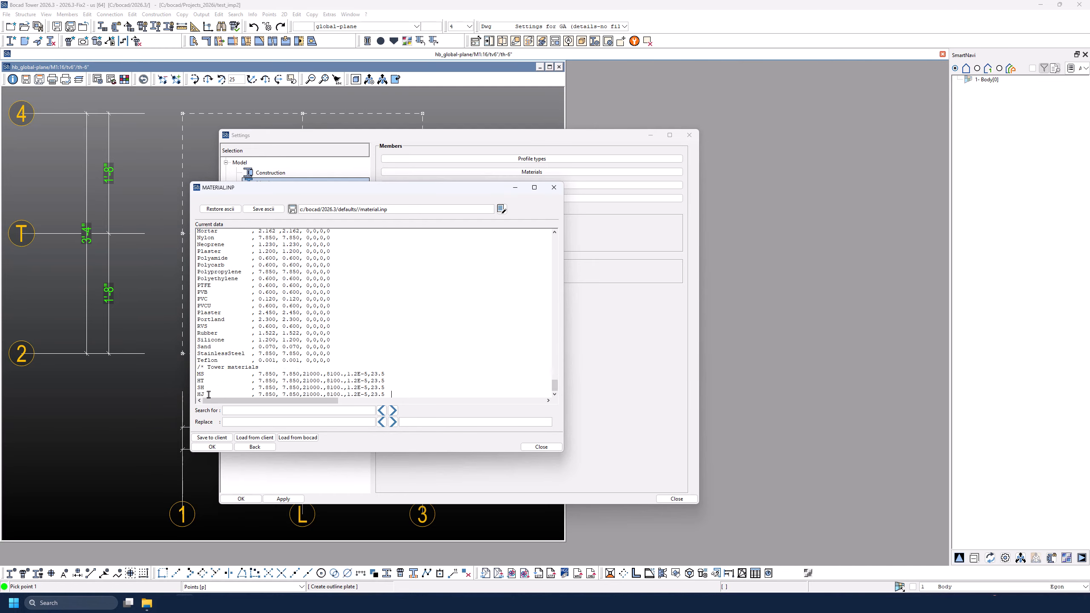
Step: Save the extended material list to the client, overwriting the customer settings, and confirm the project settings
{"action": "left_click", "coordinate": [207, 438]}
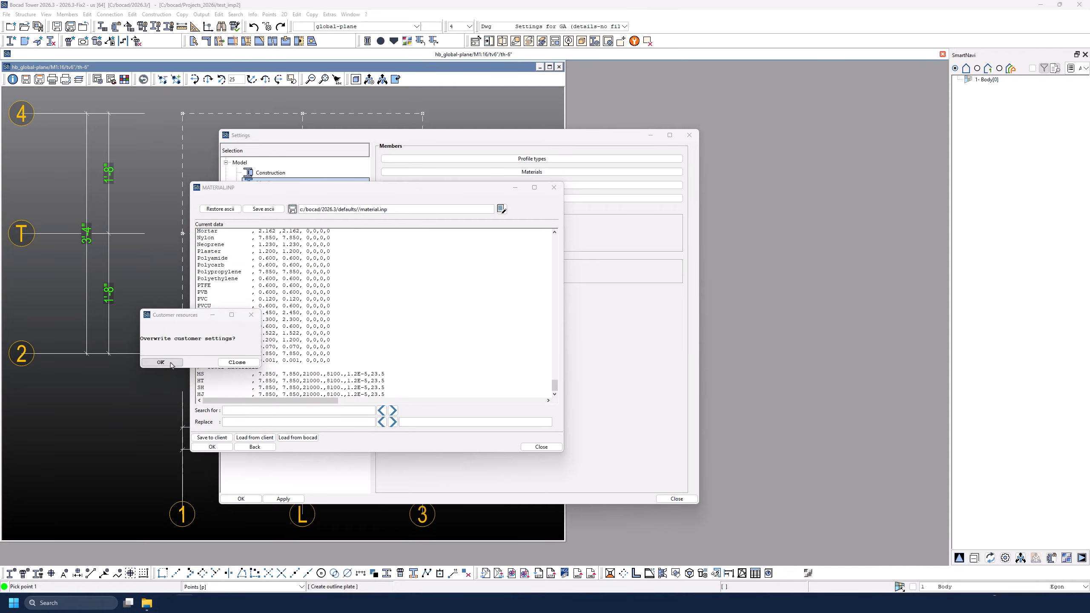
{"action": "left_click", "coordinate": [170, 363]}
{"action": "left_click", "coordinate": [212, 447]}
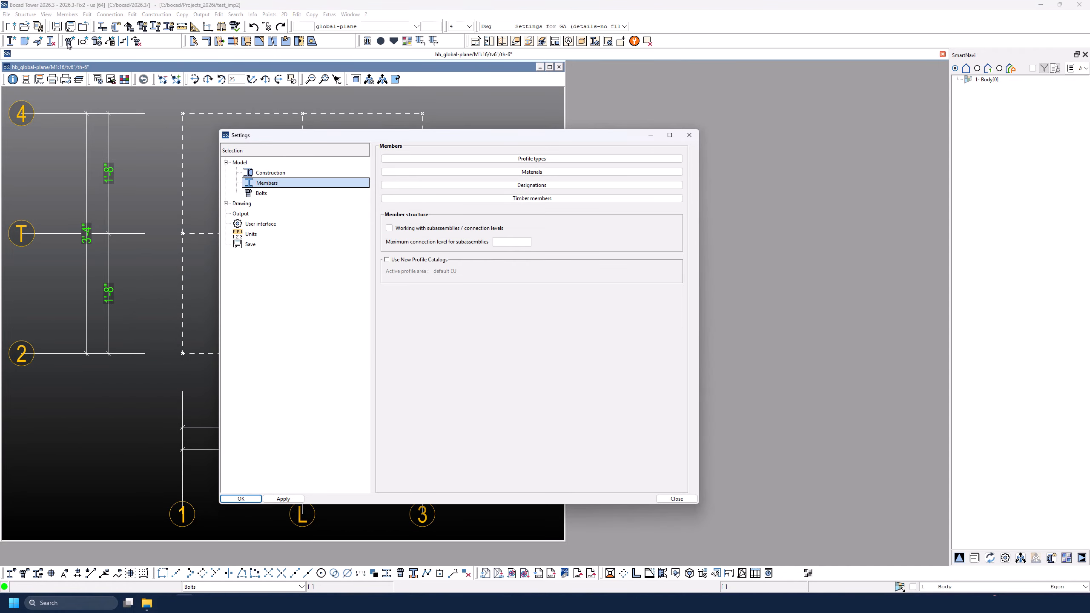
{"action": "left_click", "coordinate": [240, 499]}
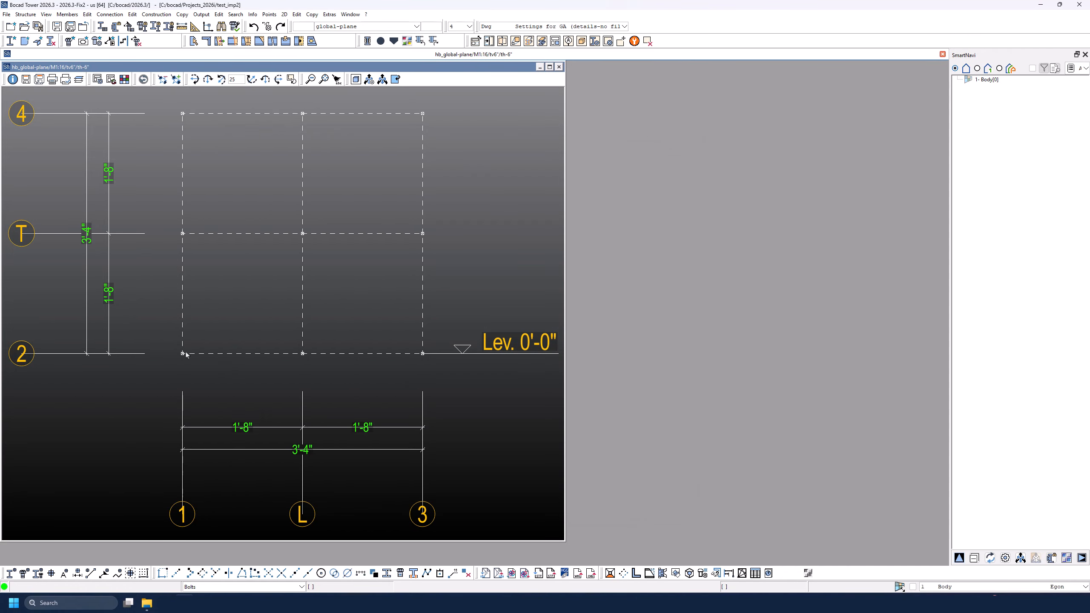
Step: Start an outline plate, show its solid preview, set the profile to PL3/8 and the thickness to 1, and confirm
{"action": "left_click", "coordinate": [82, 28]}
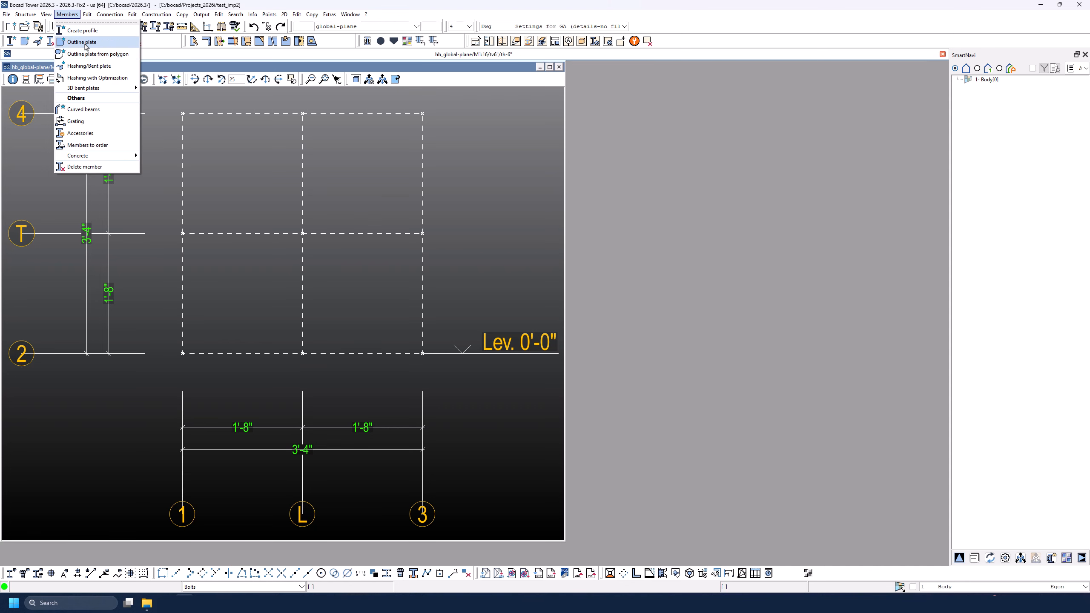
{"action": "left_click", "coordinate": [107, 41]}
{"action": "right_click", "coordinate": [271, 223]}
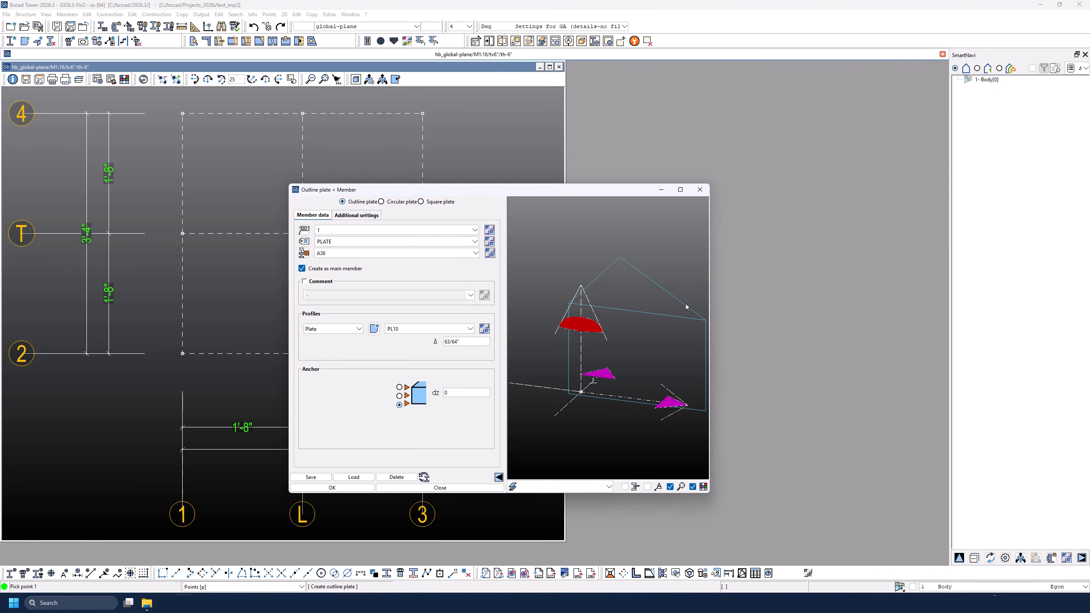
{"action": "left_click", "coordinate": [625, 487]}
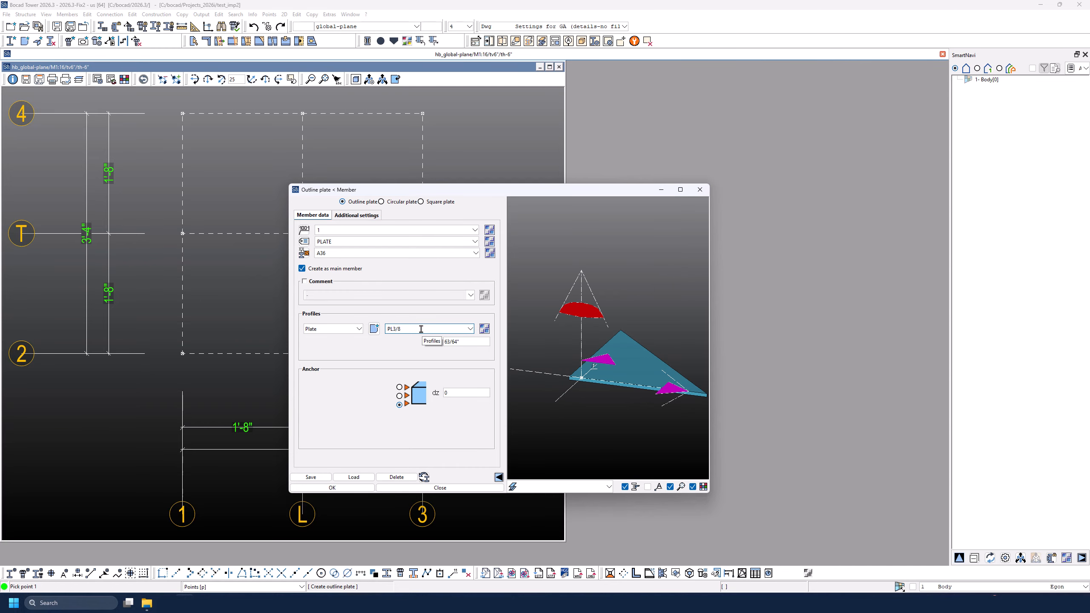
{"action": "key", "text": "Tab"}
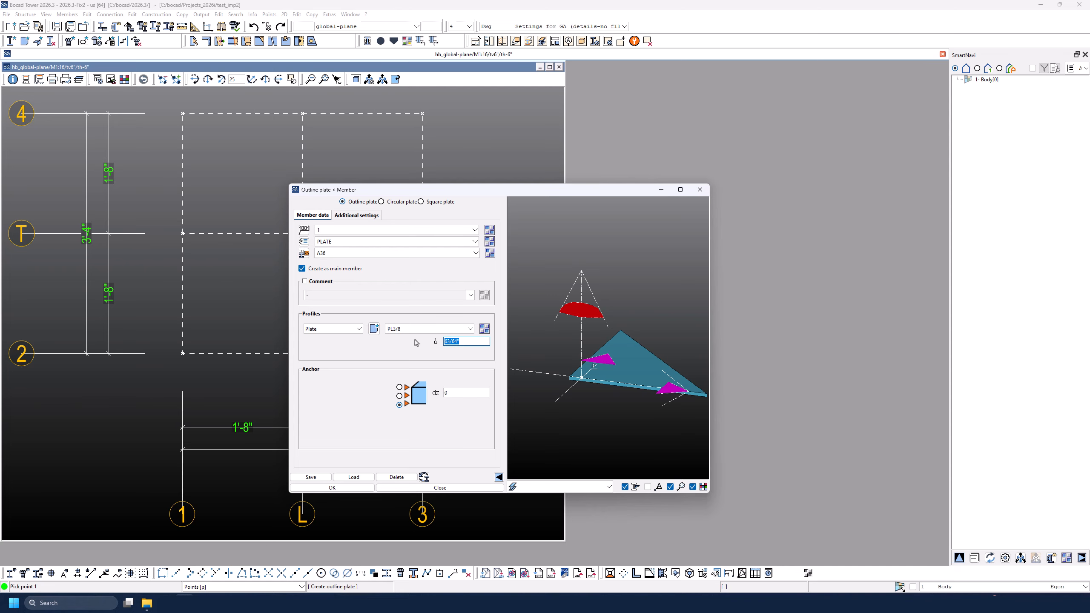
{"action": "type", "text": "1"}
{"action": "left_click", "coordinate": [345, 489]}
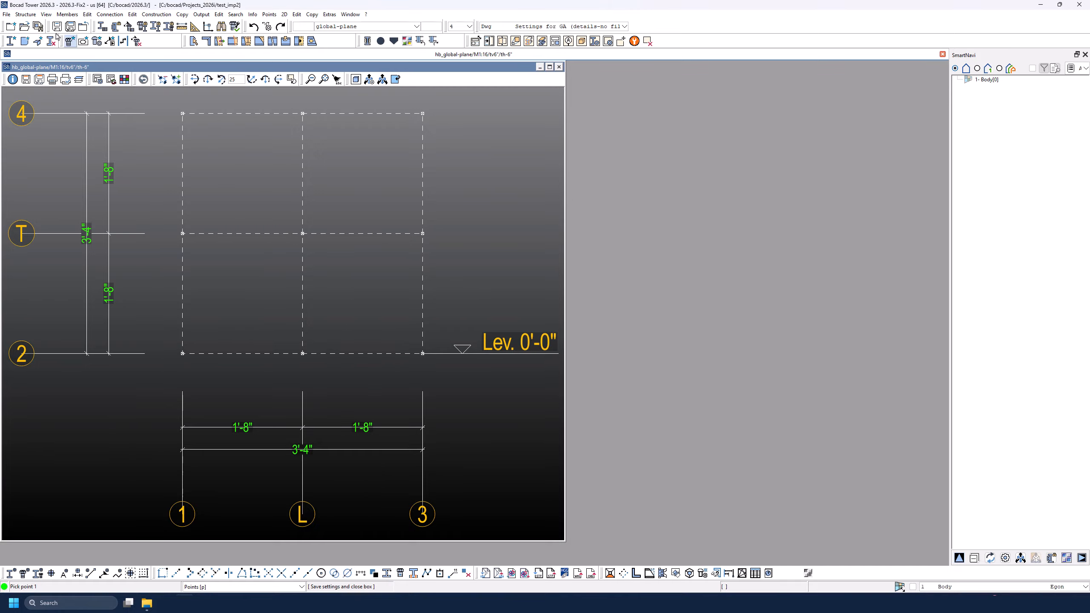
Step: Save the model, and save all settings to C:/bocad/client_2026_imp/config/, overwriting the existing configuration
{"action": "left_click", "coordinate": [7, 15]}
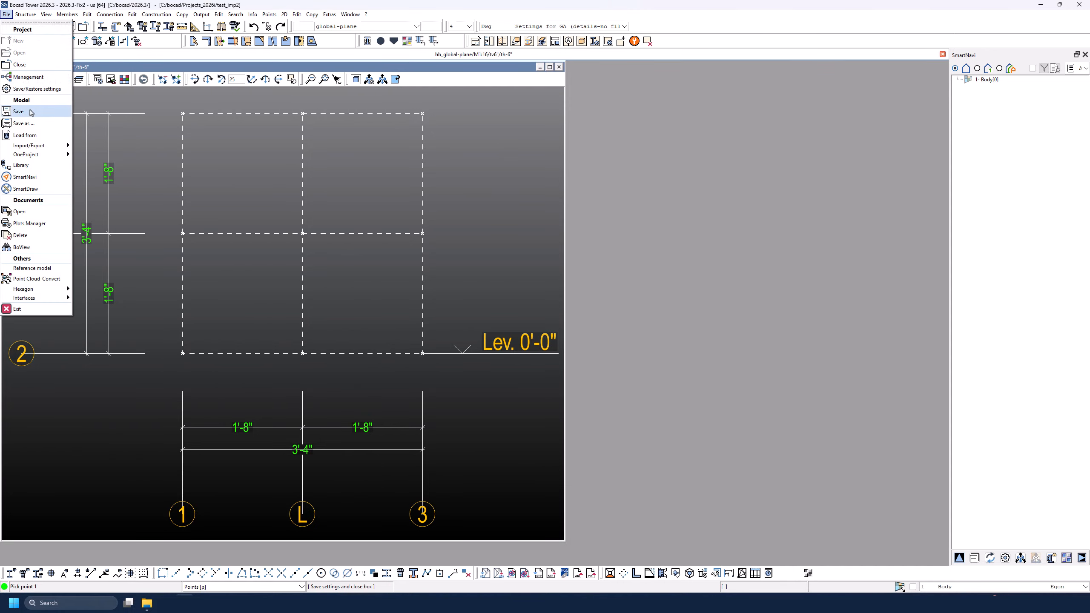
{"action": "left_click", "coordinate": [7, 14]}
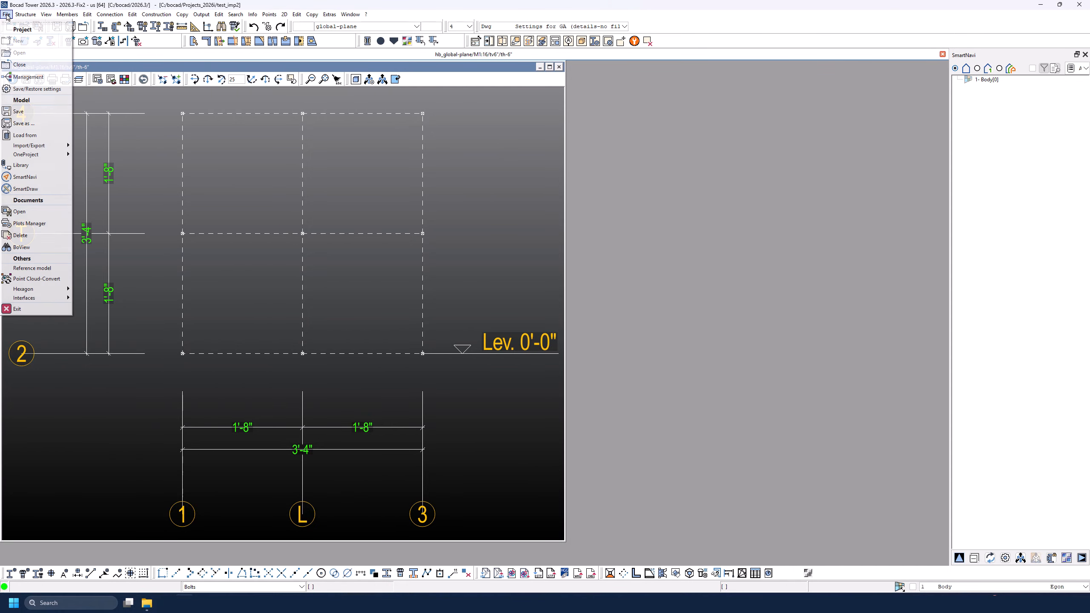
{"action": "left_click", "coordinate": [34, 88]}
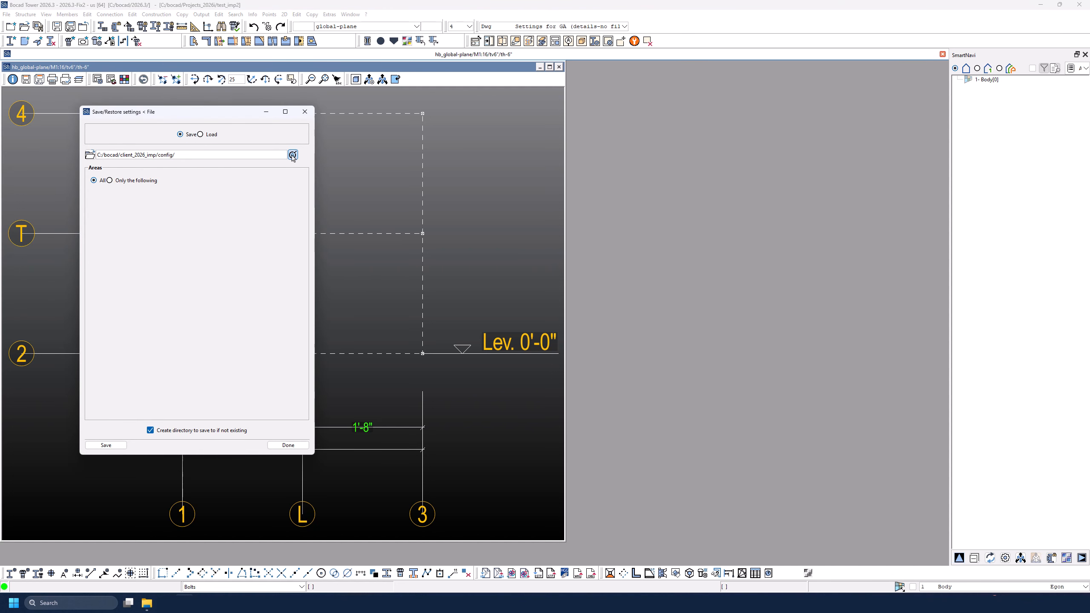
{"action": "left_click", "coordinate": [118, 445]}
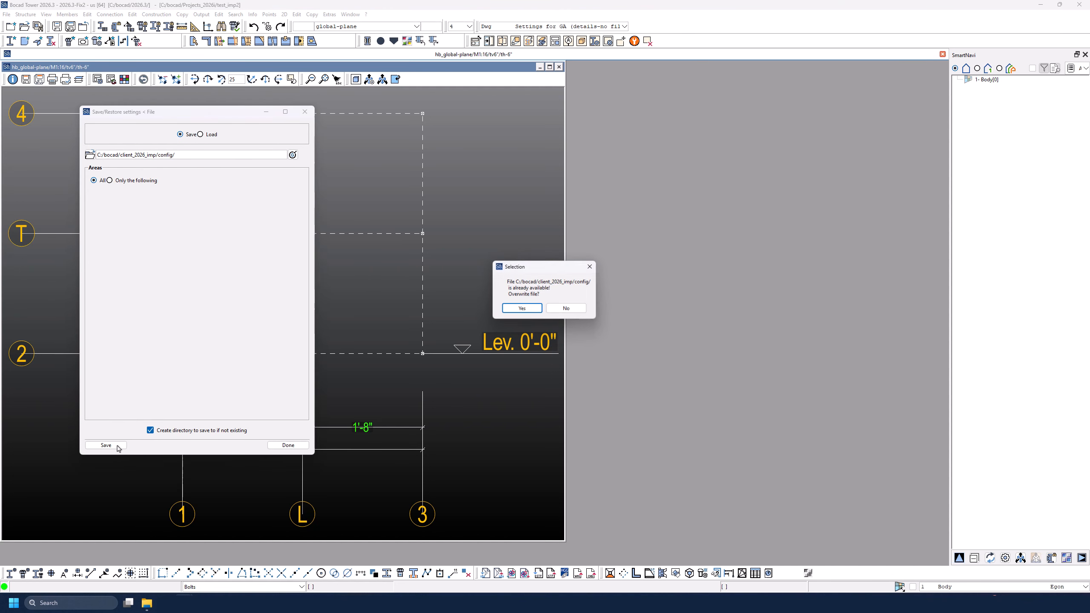
{"action": "left_click", "coordinate": [516, 312]}
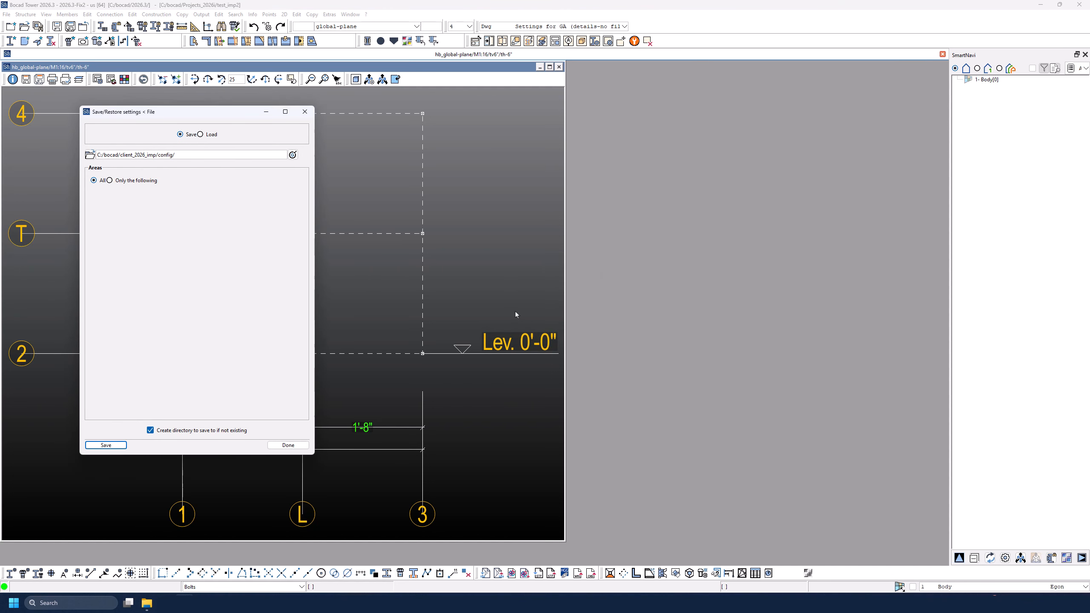
{"action": "left_click", "coordinate": [287, 446]}
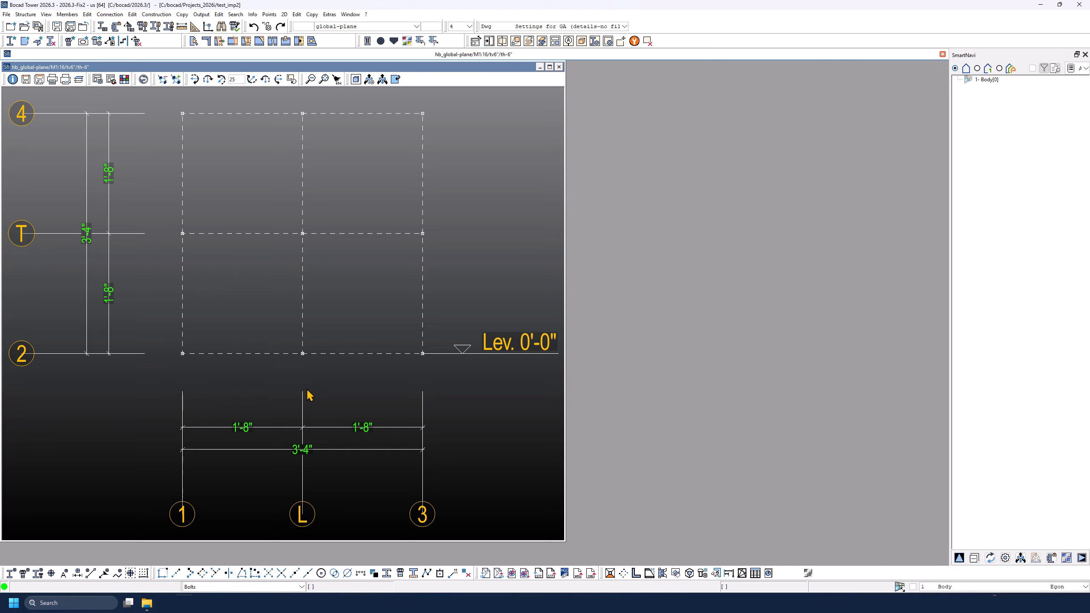
Step: Open the 4 legged macro MATLGE3D from the member legs and check its profile, DX1 offset and BL1 bolt values
{"action": "left_click", "coordinate": [636, 574]}
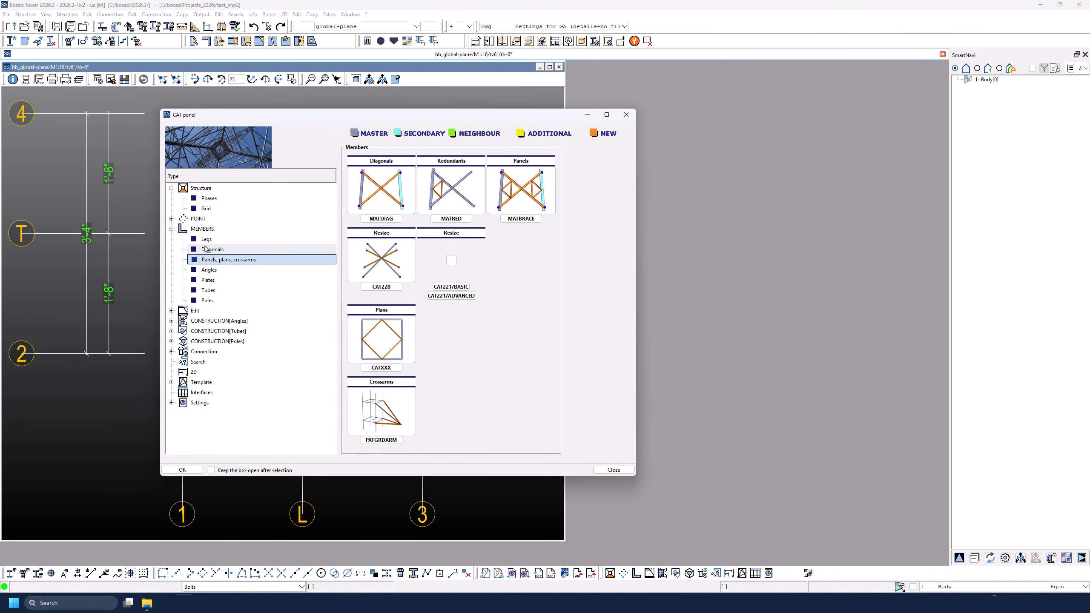
{"action": "left_click", "coordinate": [206, 240]}
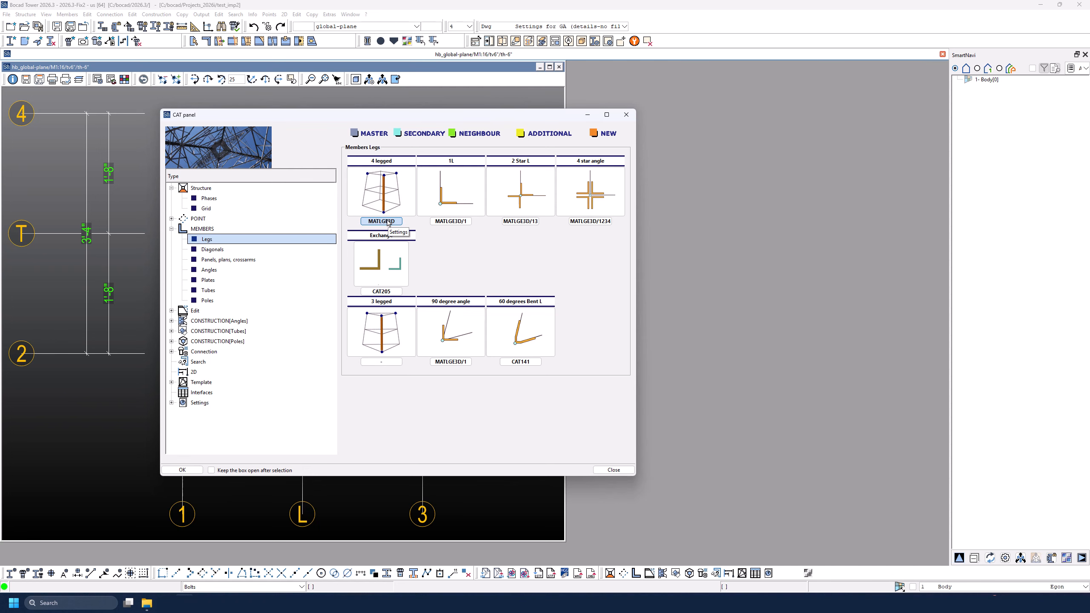
{"action": "left_click", "coordinate": [387, 221]}
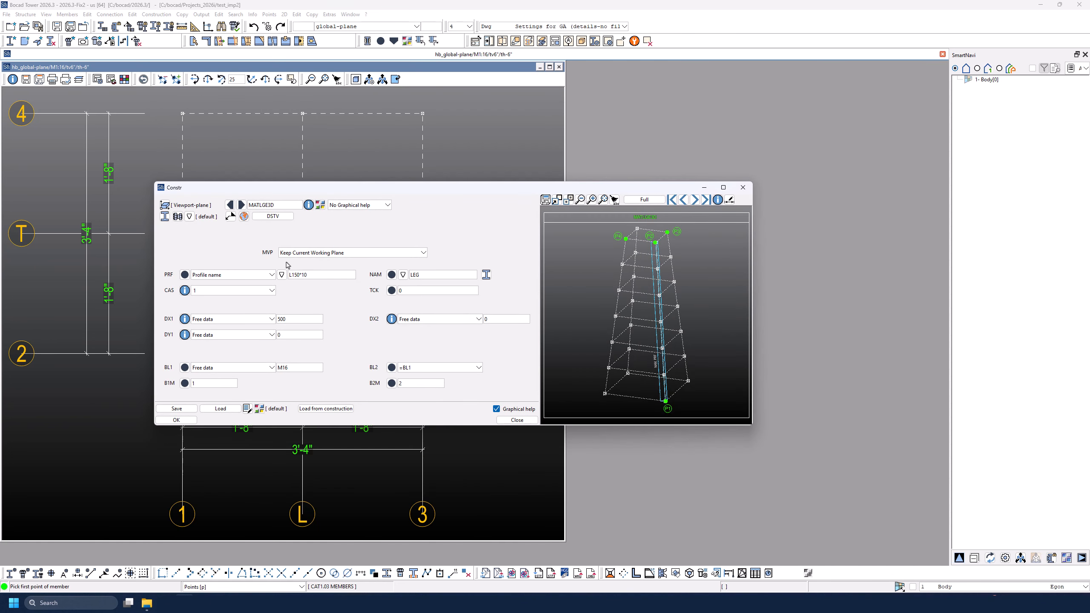
{"action": "left_click", "coordinate": [295, 275]}
{"action": "key", "text": "Tab"}
{"action": "double_click", "coordinate": [297, 321]}
{"action": "double_click", "coordinate": [302, 370]}
Step: Load the standard configuration t102_default.fsc from the cat_dspe-work.us folder into the leg macro
{"action": "left_click", "coordinate": [220, 409]}
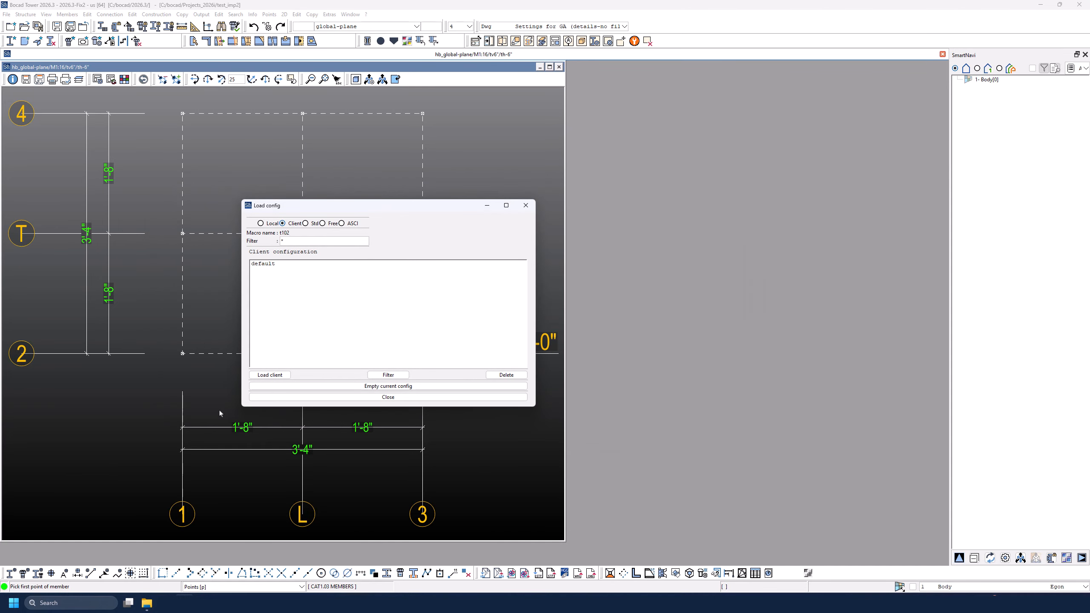
{"action": "left_click", "coordinate": [306, 223]}
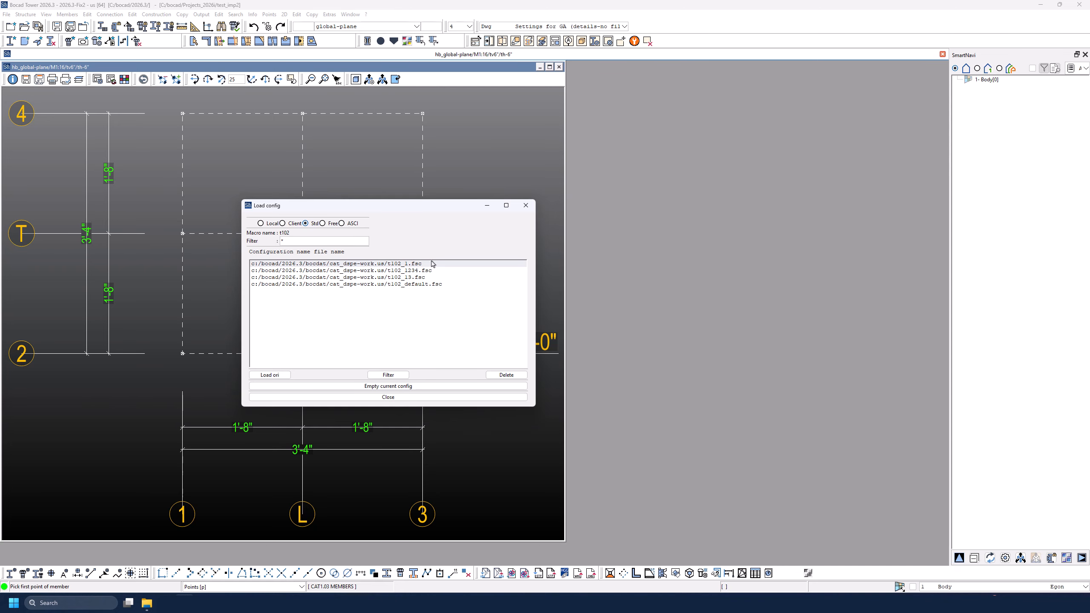
{"action": "left_click", "coordinate": [438, 285]}
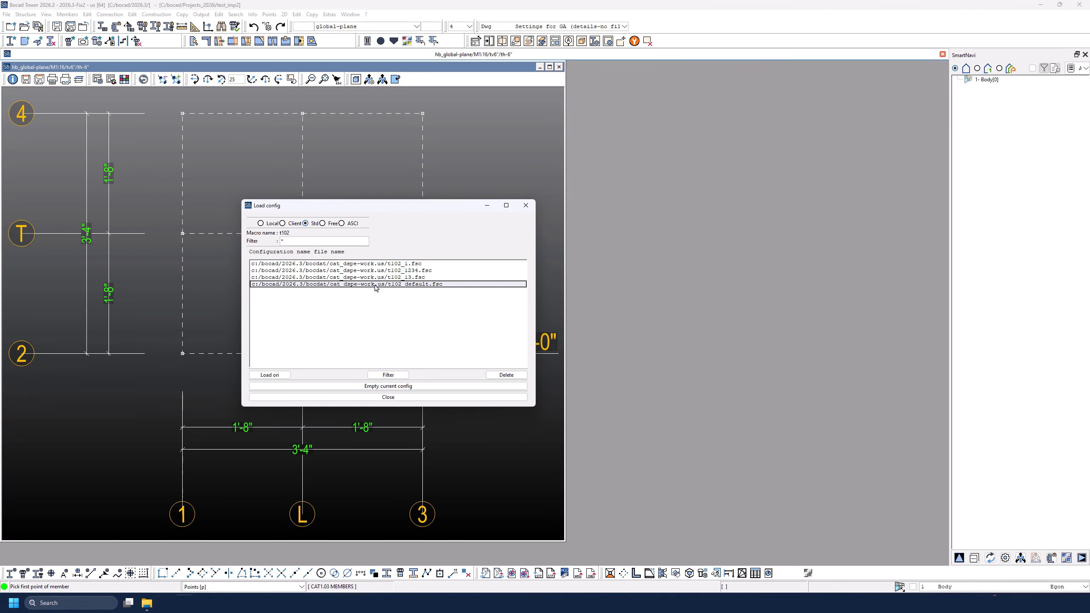
{"action": "left_click", "coordinate": [270, 375]}
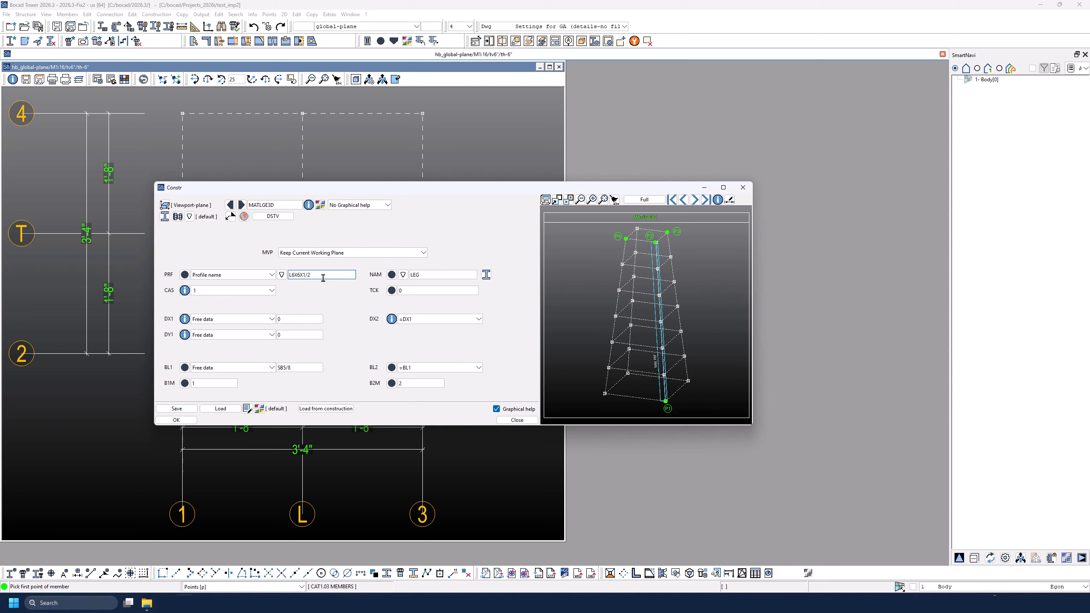
Step: Save the leg macro's settings as the client configuration default, overwriting the existing one, and confirm the macro settings
{"action": "left_click", "coordinate": [179, 410]}
{"action": "left_click", "coordinate": [227, 367]}
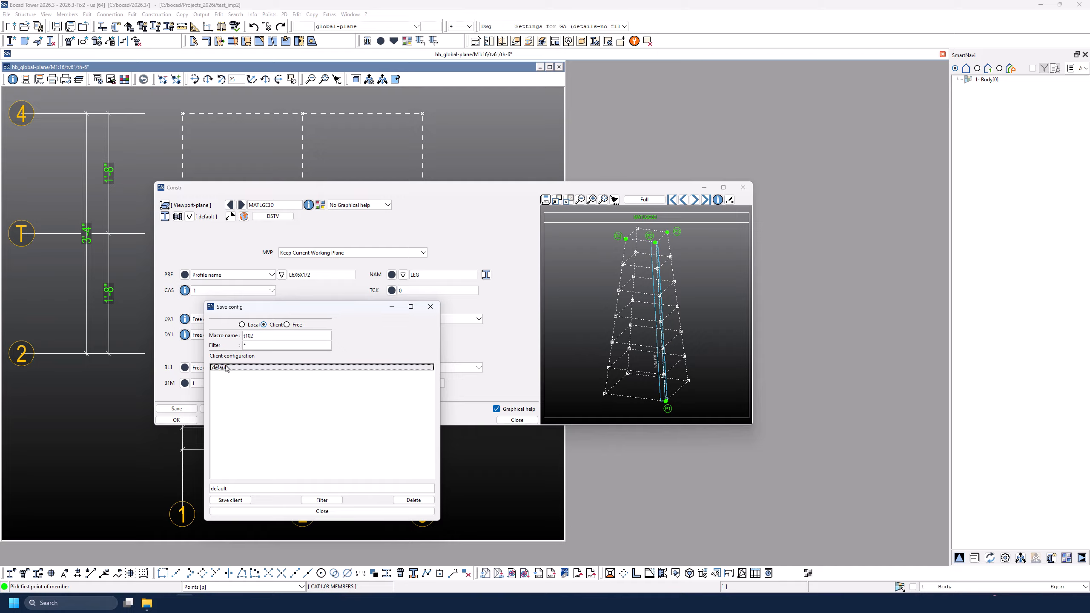
{"action": "left_click", "coordinate": [227, 501]}
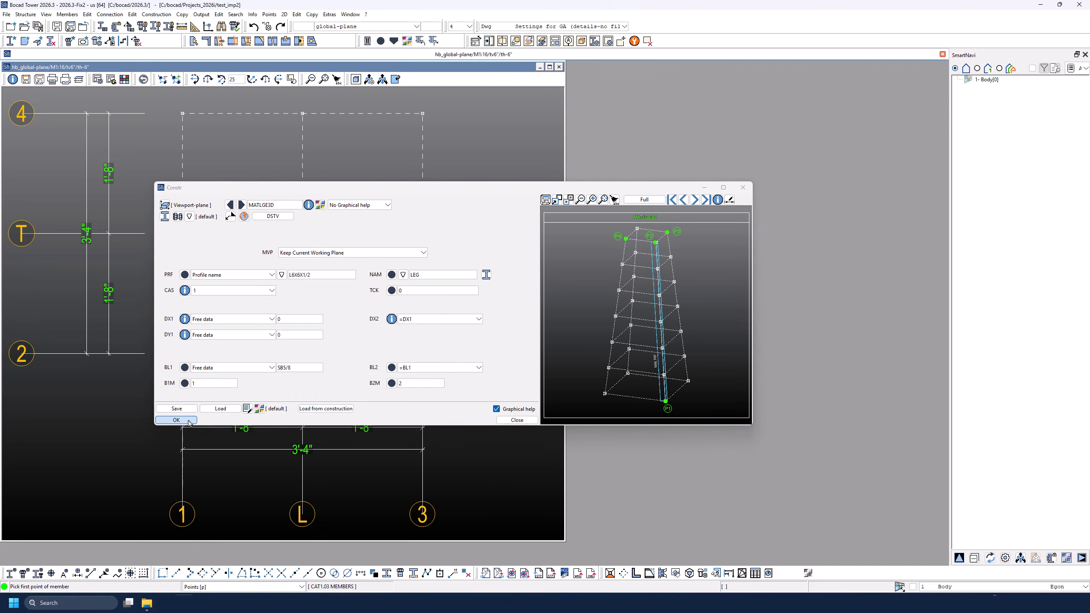
{"action": "left_click", "coordinate": [184, 421]}
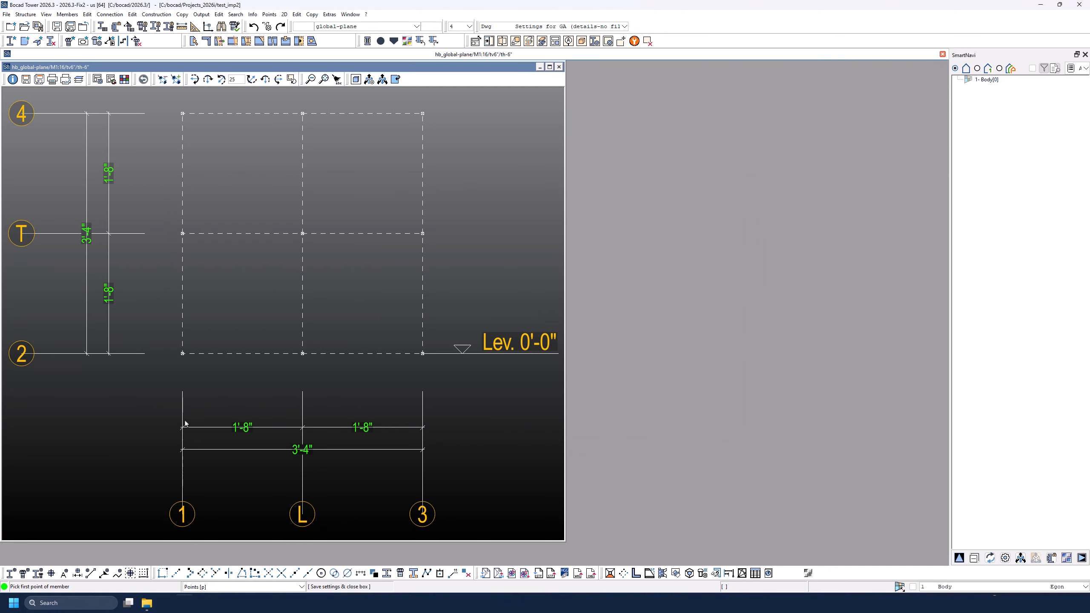